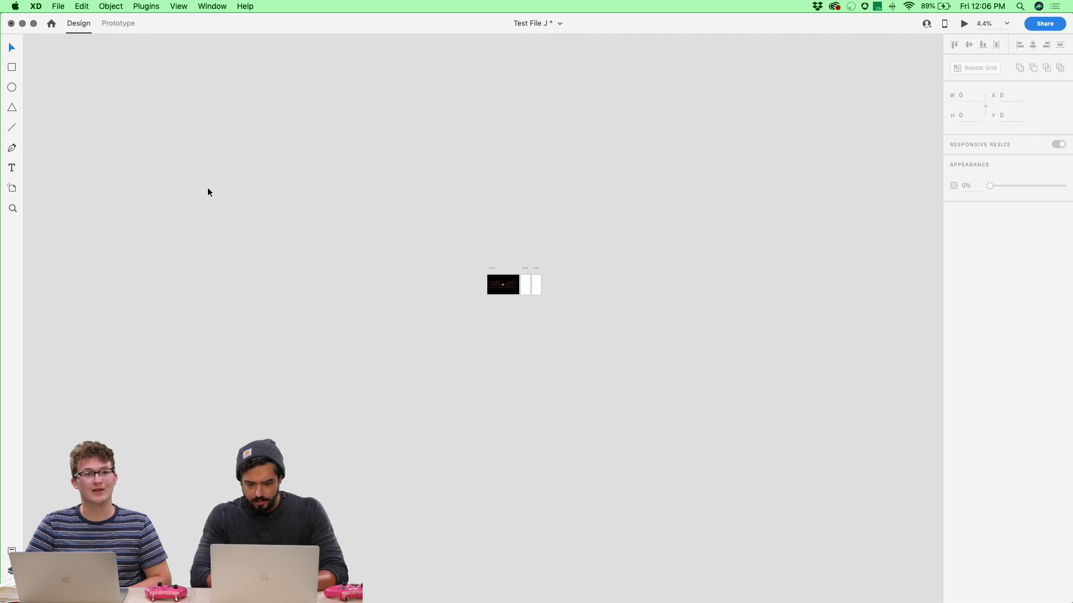
{"action": "key", "text": "super+shift+h"}
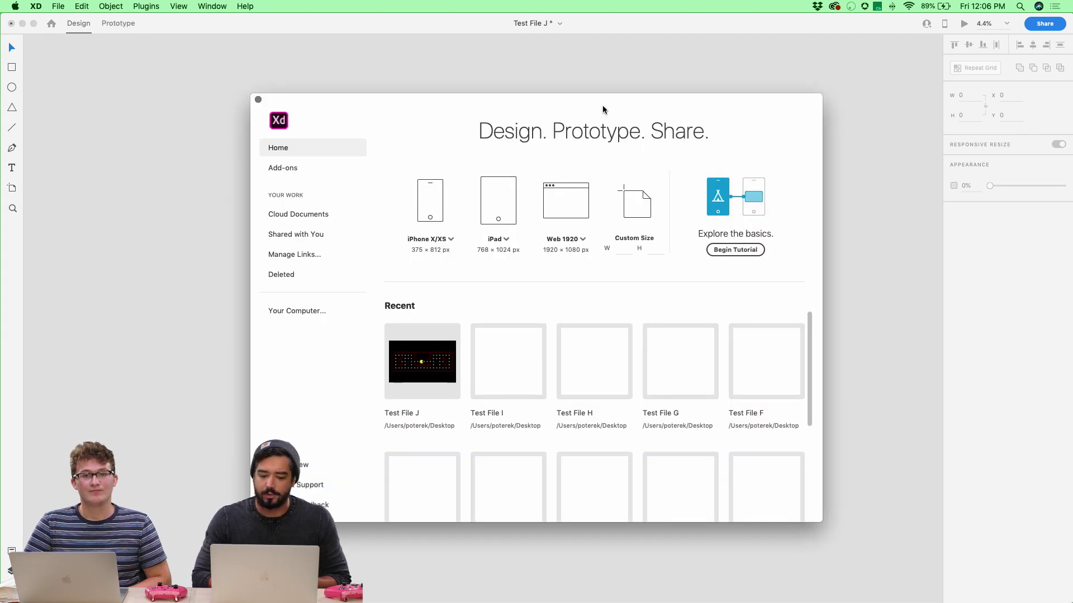
{"action": "left_click_drag", "start_coordinate": [599, 103], "coordinate": [557, 101]}
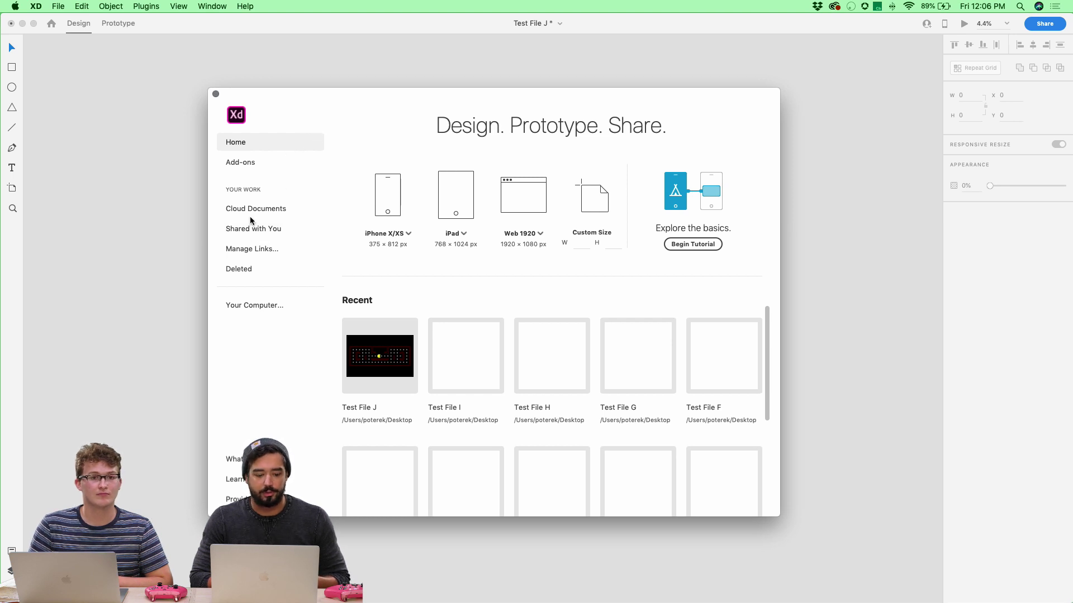
{"action": "left_click", "coordinate": [217, 94]}
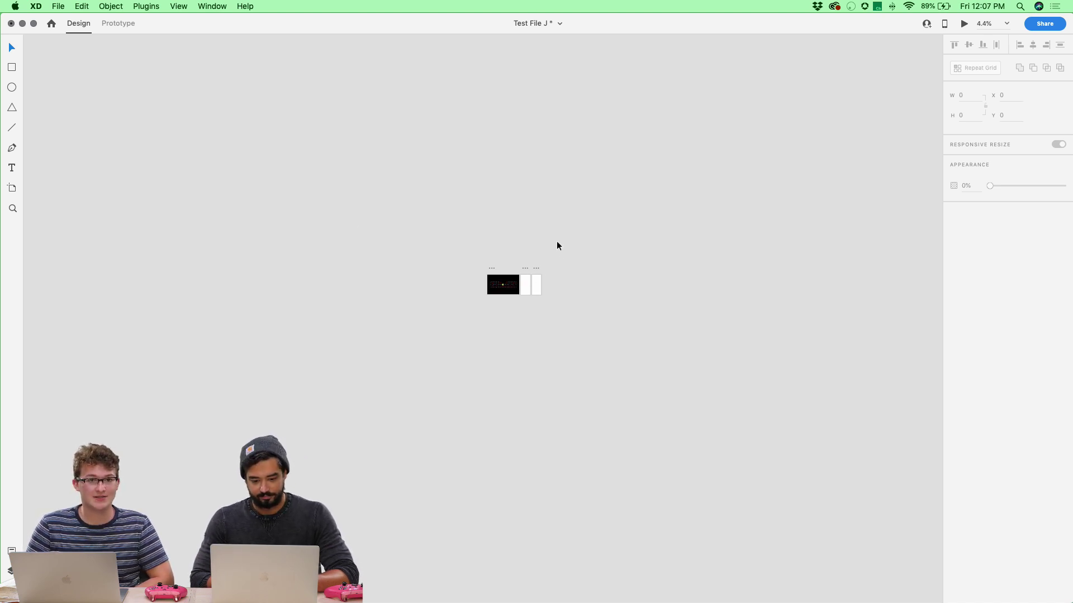
Step: Delete the two blank 375 × 812 artboards beside the Pac-Man artboard
{"action": "scroll", "coordinate": [474, 223], "scroll_direction": "up", "scroll_amount": 1}
{"action": "scroll", "coordinate": [506, 235], "scroll_direction": "down", "scroll_amount": 2}
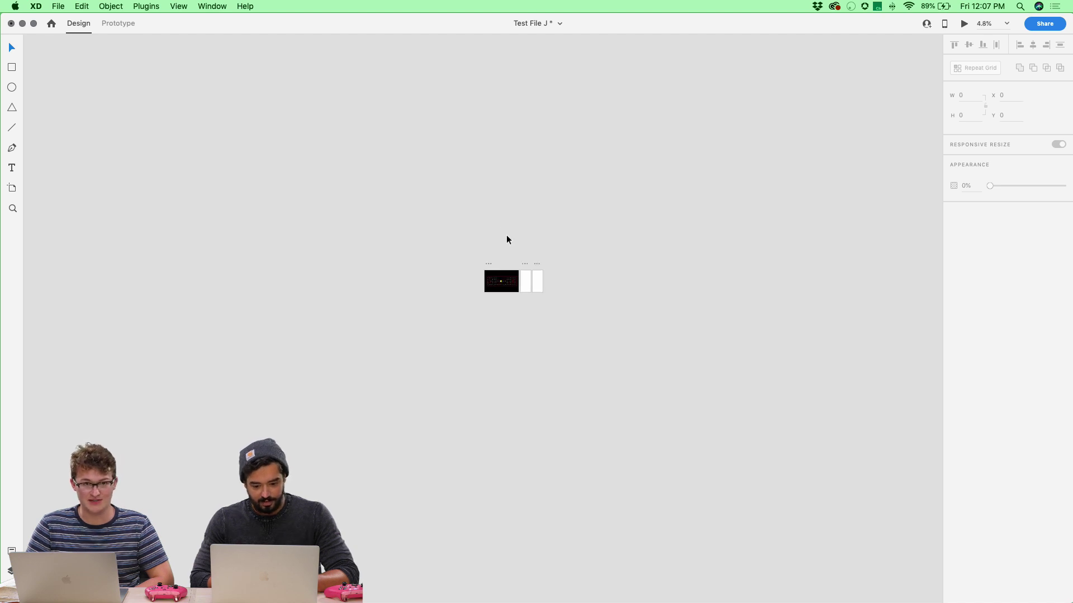
{"action": "left_click", "coordinate": [509, 230]}
{"action": "left_click", "coordinate": [525, 229], "text": "shift"}
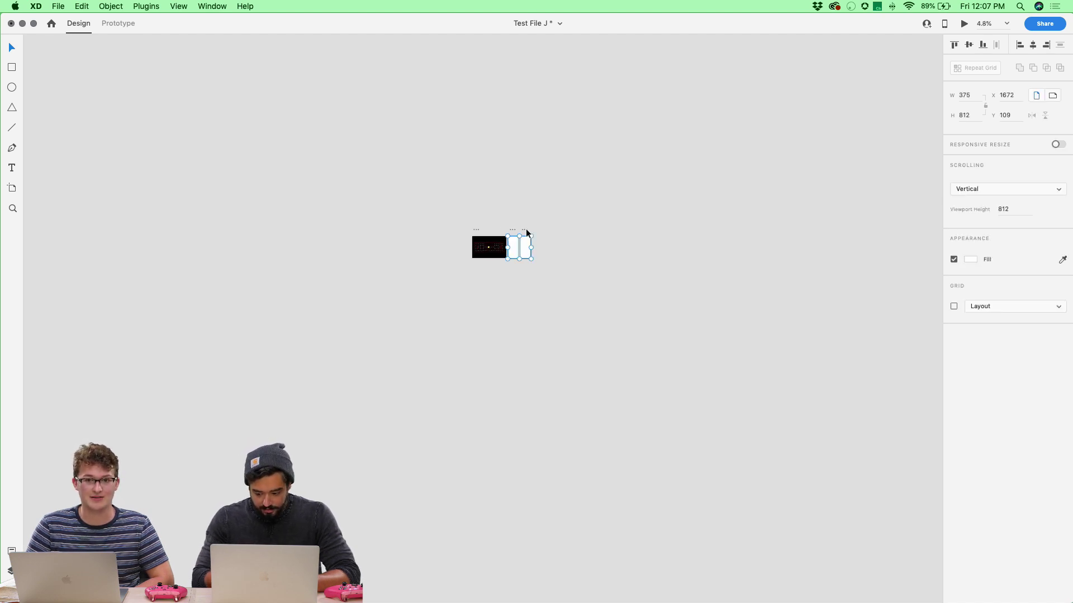
{"action": "key", "text": "Delete"}
{"action": "scroll", "coordinate": [525, 228], "scroll_direction": "up", "scroll_amount": 5}
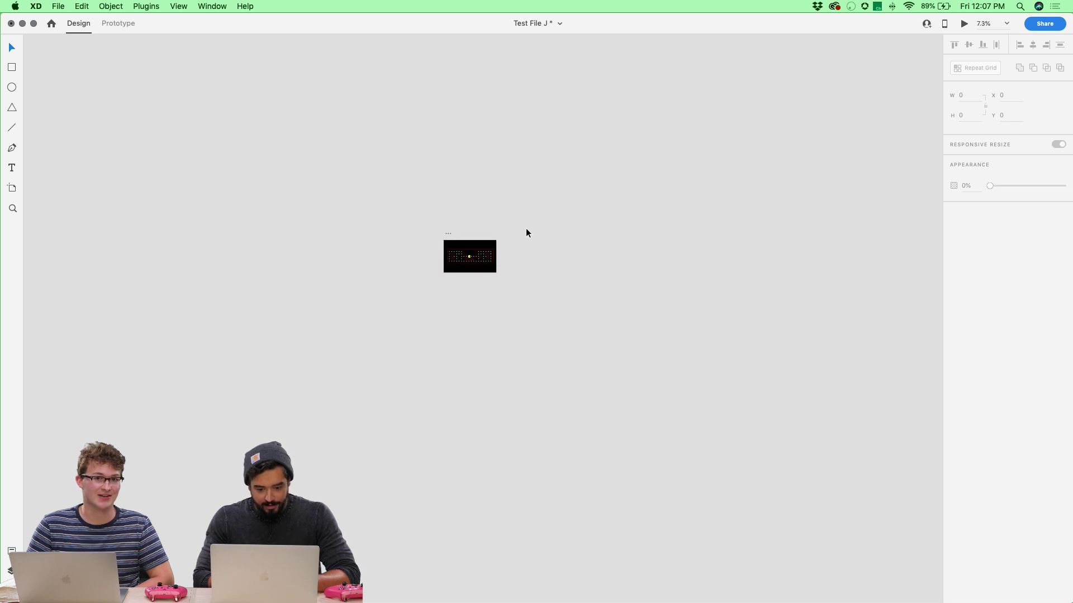
{"action": "scroll", "coordinate": [526, 232], "scroll_direction": "up", "scroll_amount": 4}
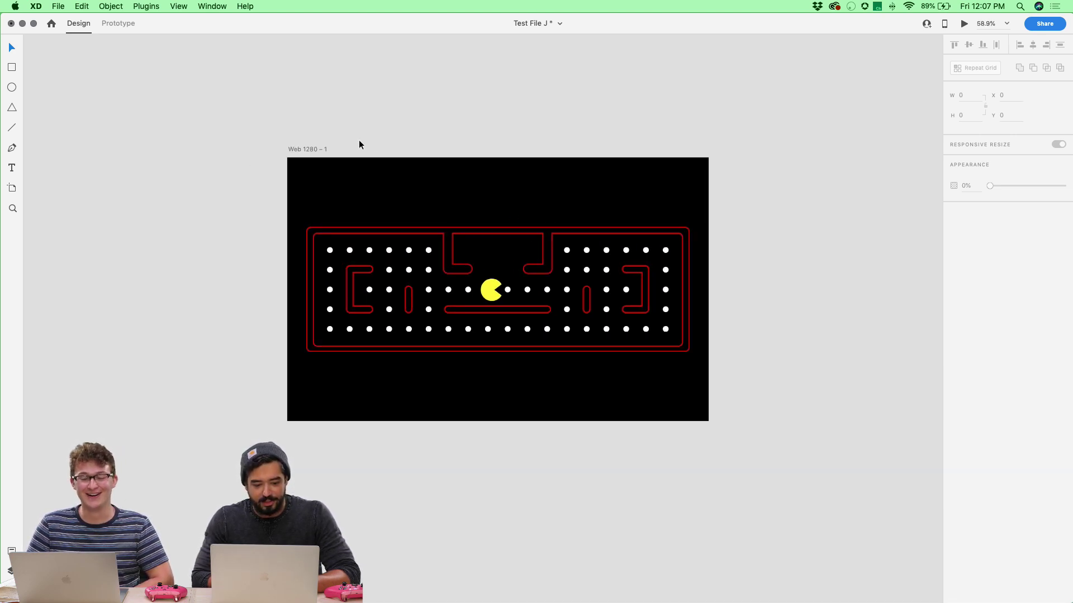
Step: Place an instance of Component 1 from the document assets on the pasteboard above the Web 1280 – 1 artboard and delete it
{"action": "left_click", "coordinate": [301, 149]}
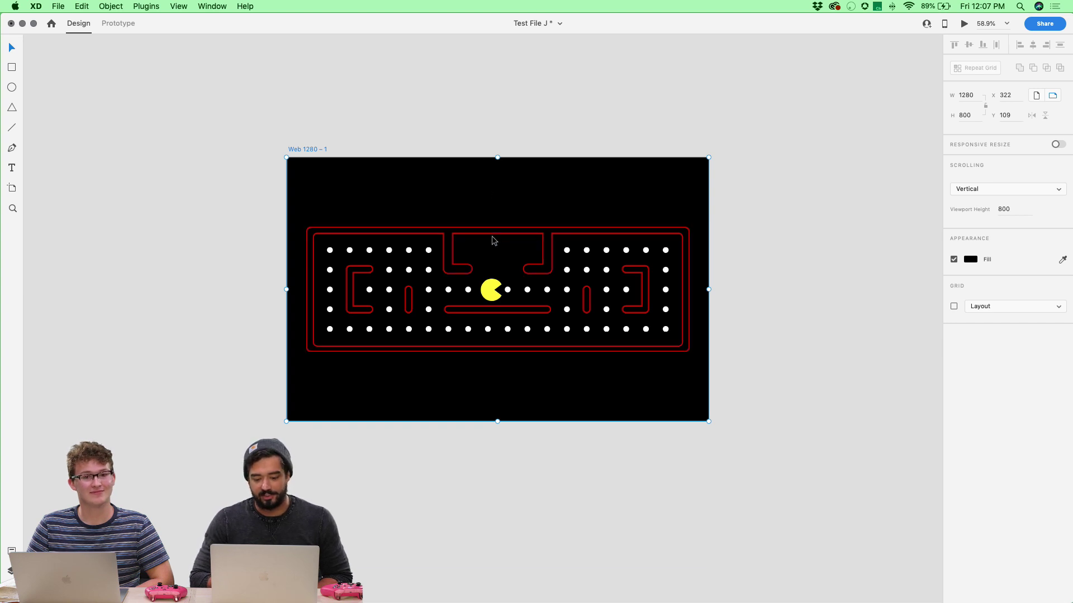
{"action": "left_click", "coordinate": [12, 550]}
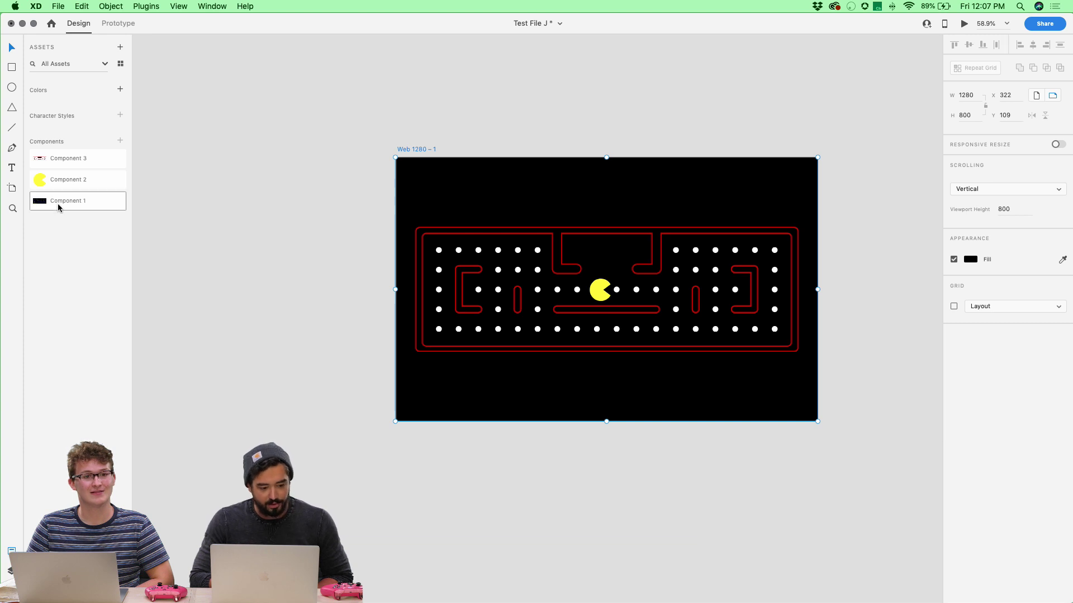
{"action": "left_click_drag", "start_coordinate": [59, 204], "coordinate": [250, 69]}
{"action": "scroll", "coordinate": [250, 69], "scroll_direction": "up", "scroll_amount": 5}
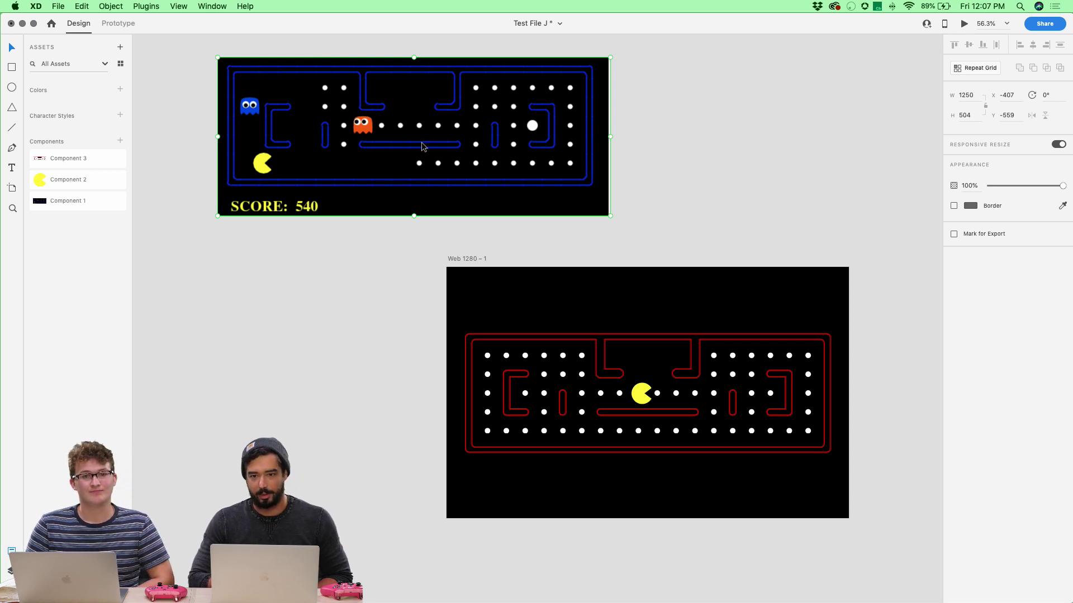
{"action": "key", "text": "Delete"}
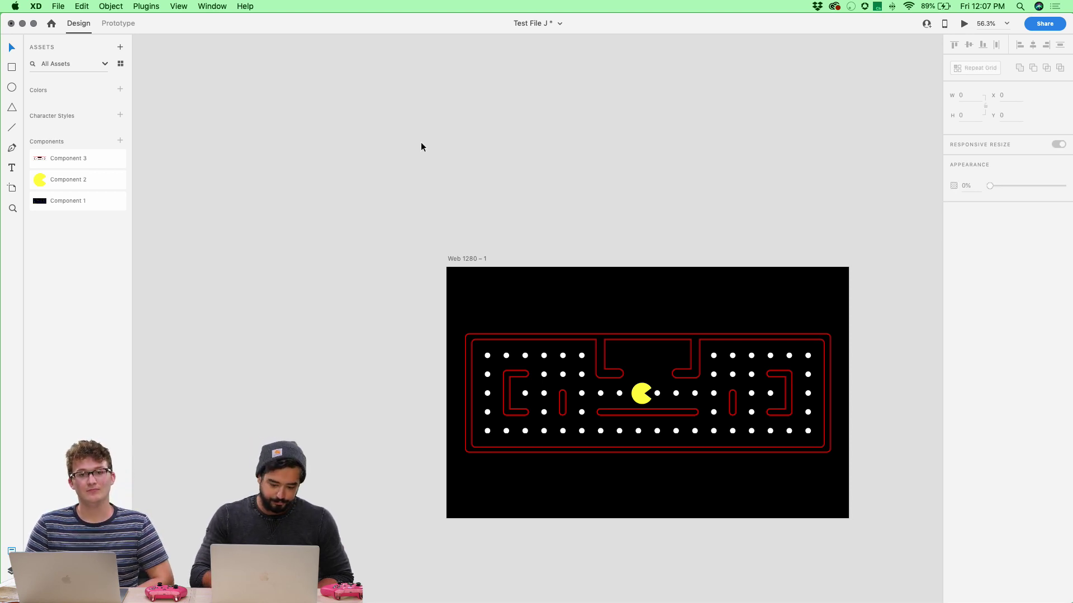
Step: Inspect the repeat grid of white dots inside the maze component
{"action": "left_click", "coordinate": [487, 357]}
{"action": "double_click", "coordinate": [487, 357]}
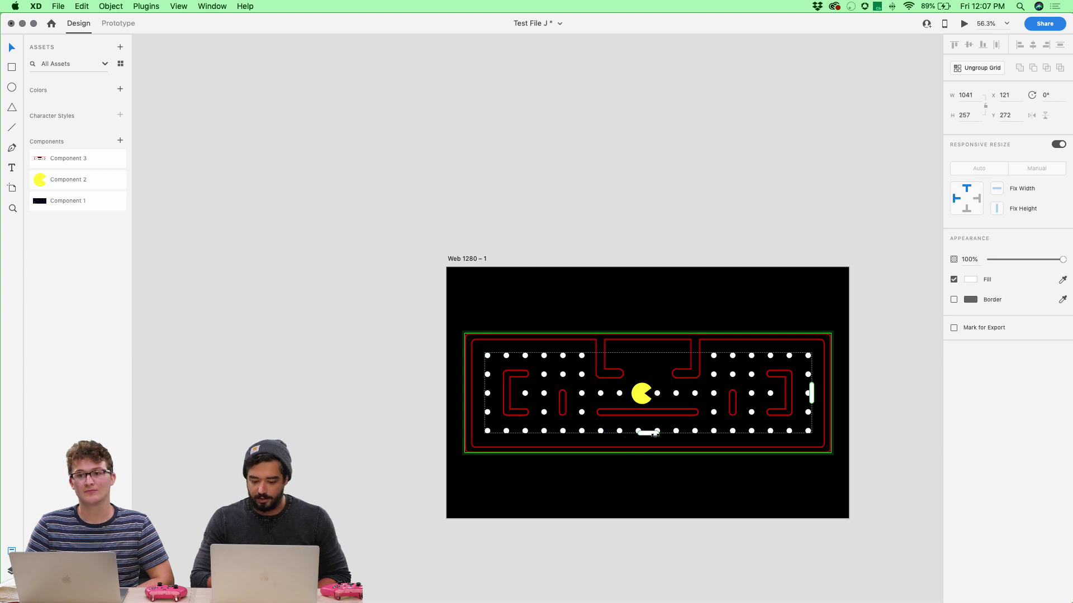
{"action": "mouse_move", "coordinate": [654, 434]}
{"action": "left_mouse_down"}
{"action": "mouse_move", "coordinate": [653, 522]}
{"action": "mouse_move", "coordinate": [656, 377]}
{"action": "mouse_move", "coordinate": [649, 448]}
{"action": "mouse_move", "coordinate": [649, 433]}
{"action": "left_mouse_up"}
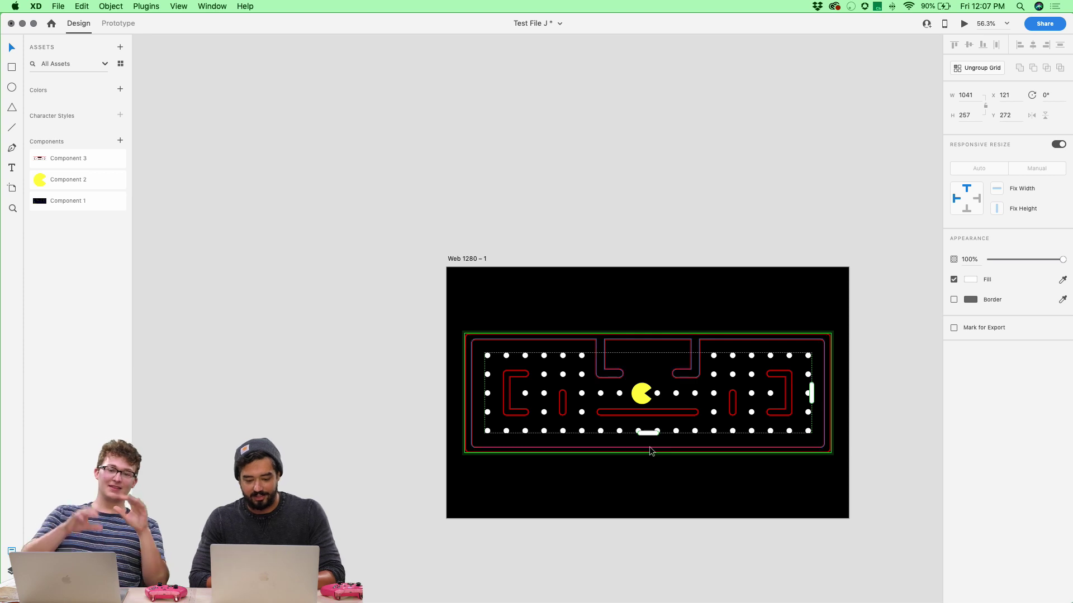
{"action": "left_click", "coordinate": [652, 227]}
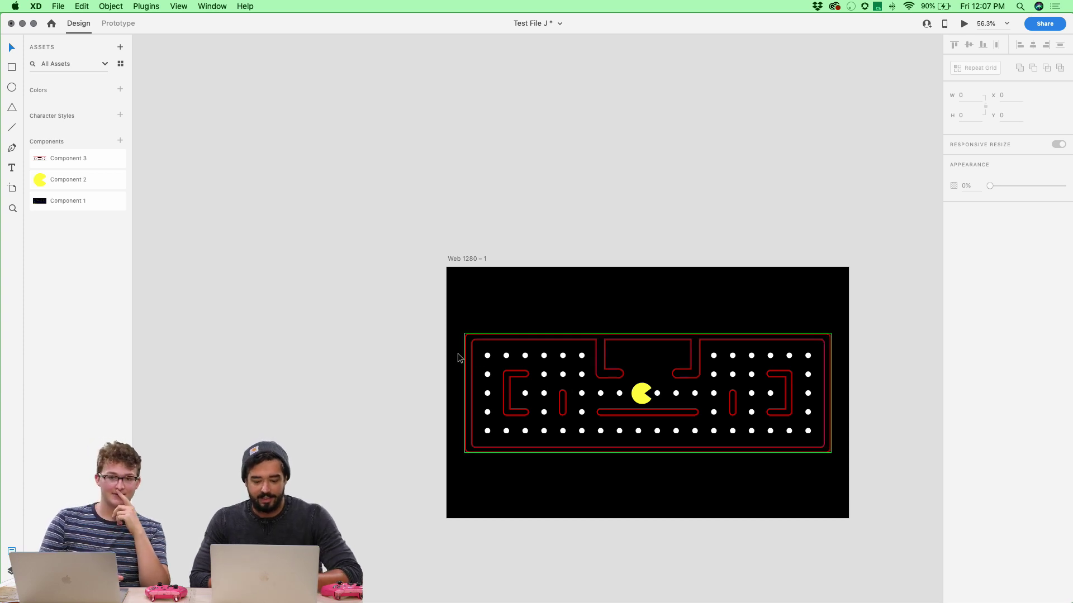
{"action": "scroll", "coordinate": [474, 335], "scroll_direction": "down", "scroll_amount": 5}
{"action": "scroll", "coordinate": [474, 335], "scroll_direction": "right", "scroll_amount": 5}
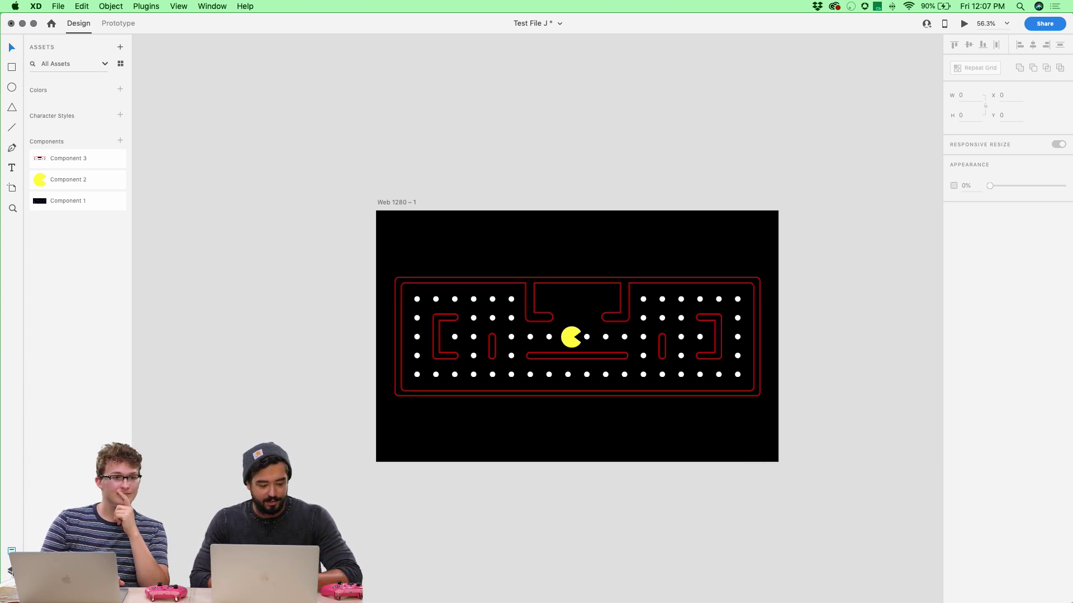
Step: Show the layers of the Web 1280 – 1 artboard and expand Group 1
{"action": "left_click", "coordinate": [10, 570]}
{"action": "left_click", "coordinate": [443, 216]}
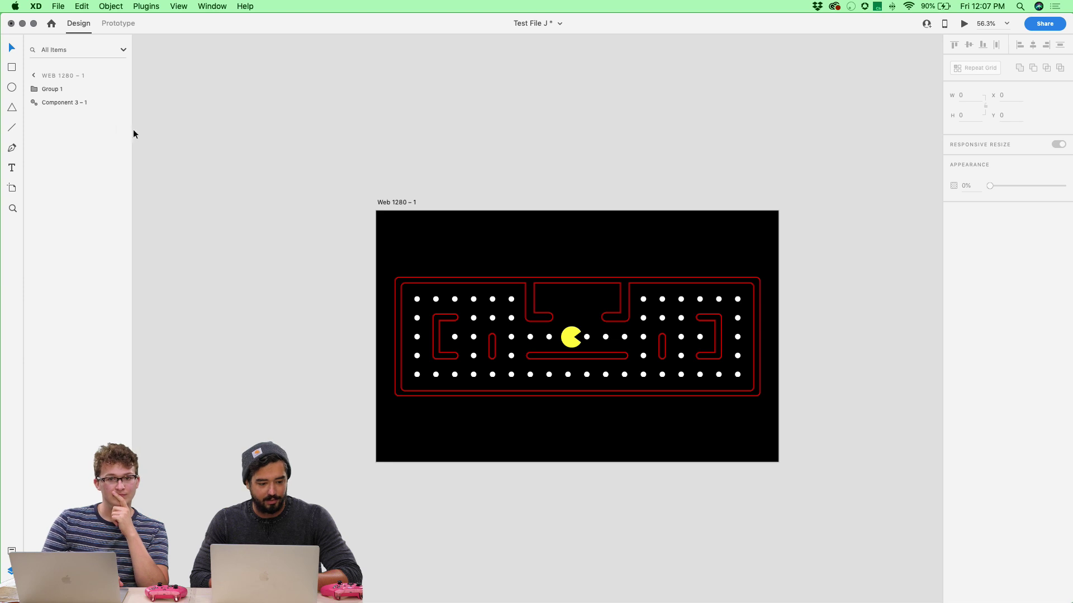
{"action": "left_click", "coordinate": [35, 89]}
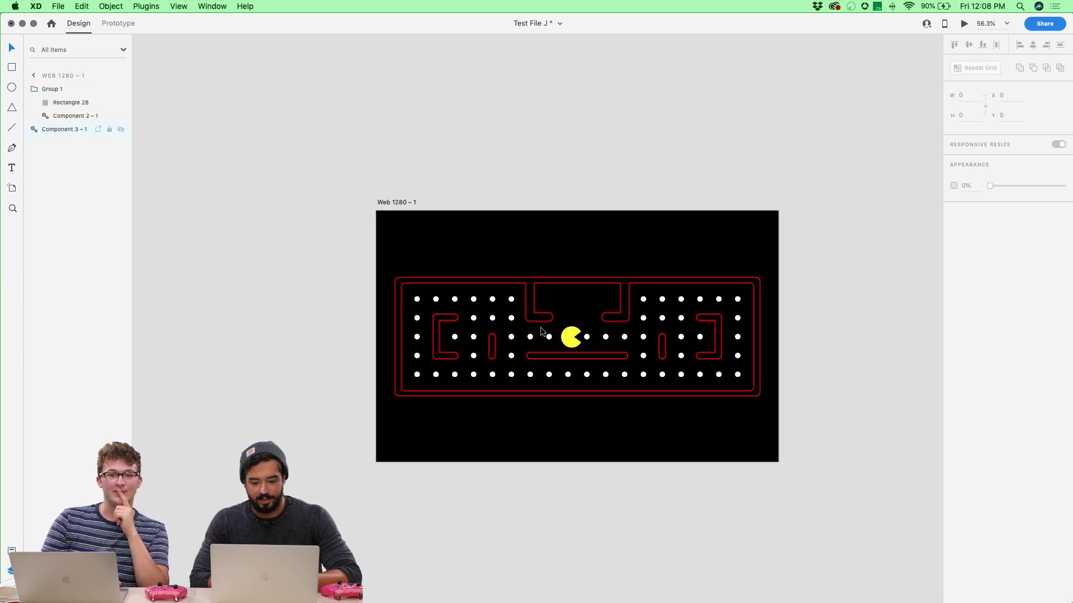
Step: Try shifting the black rectangle behind Pac-Man in Group 1 to the left, and undo the shift
{"action": "left_click", "coordinate": [573, 334]}
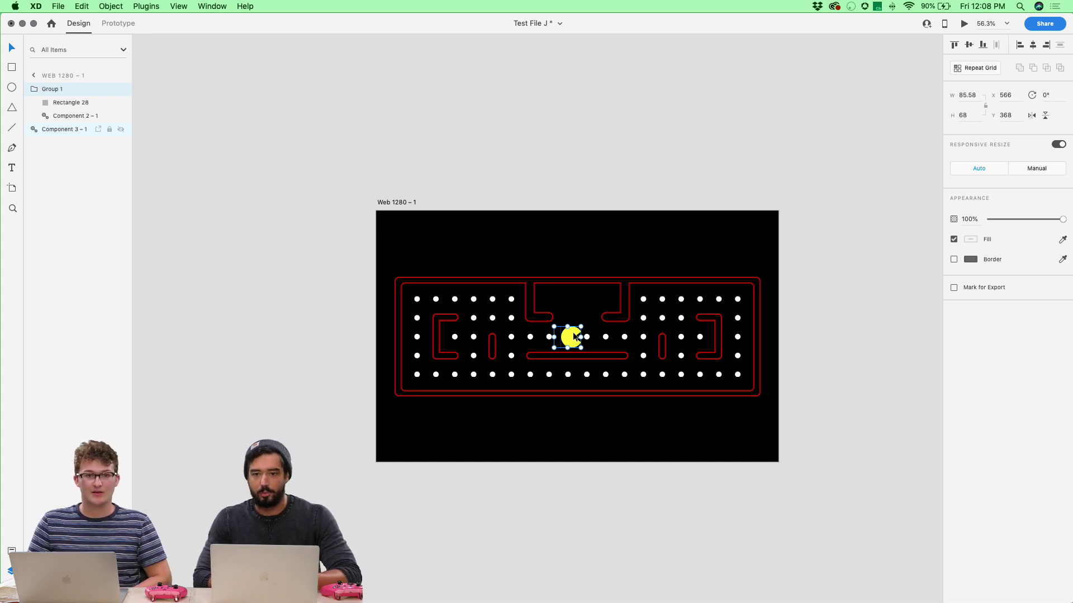
{"action": "scroll", "coordinate": [572, 332], "scroll_direction": "up", "scroll_amount": 10}
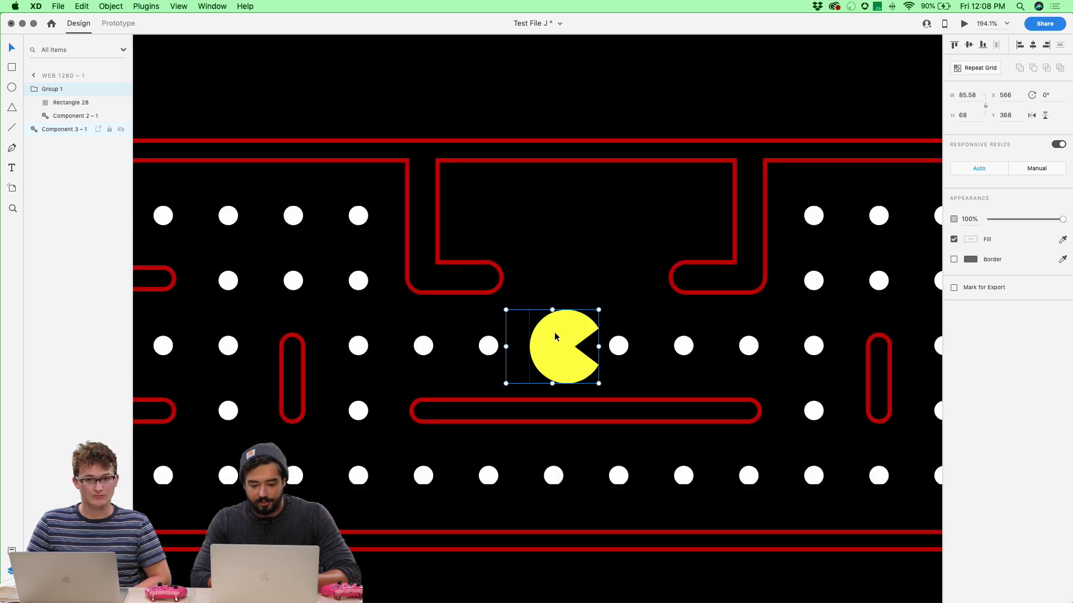
{"action": "double_click", "coordinate": [519, 333]}
{"action": "left_click_drag", "start_coordinate": [521, 337], "coordinate": [498, 338]}
{"action": "key", "text": "super+z"}
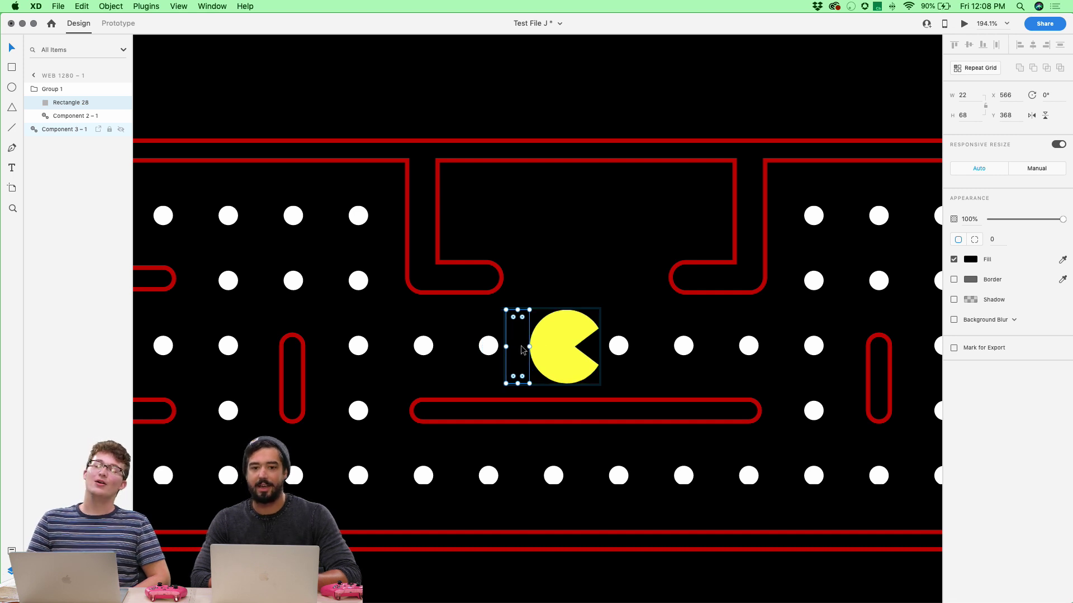
Step: Try moving Pac-Man to the right within Group 1 and widening the black rectangle behind it to 249 to cover the dots
{"action": "left_click", "coordinate": [538, 276]}
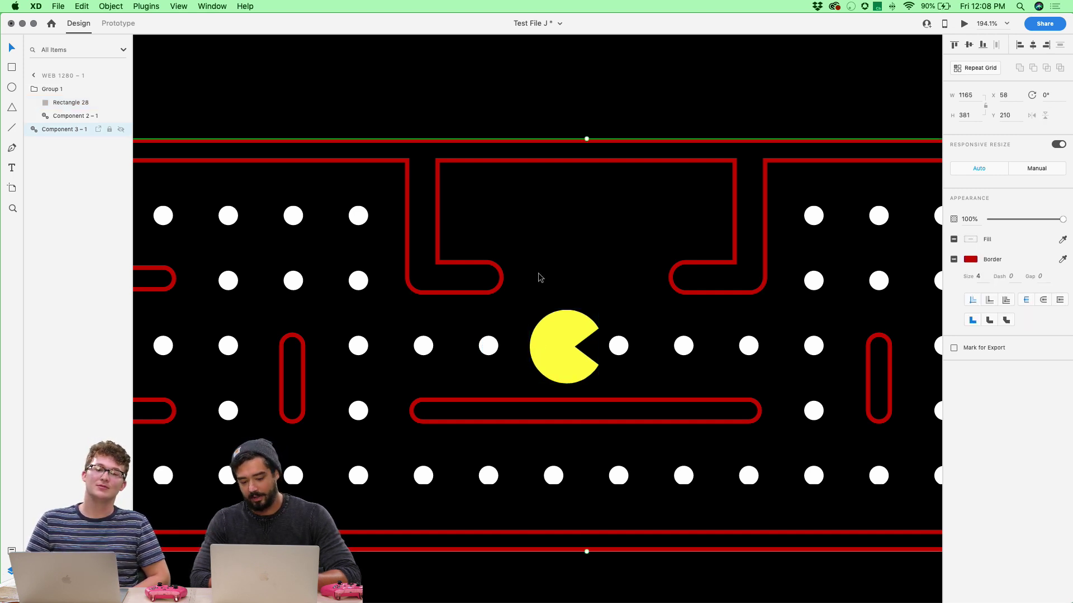
{"action": "double_click", "coordinate": [552, 328]}
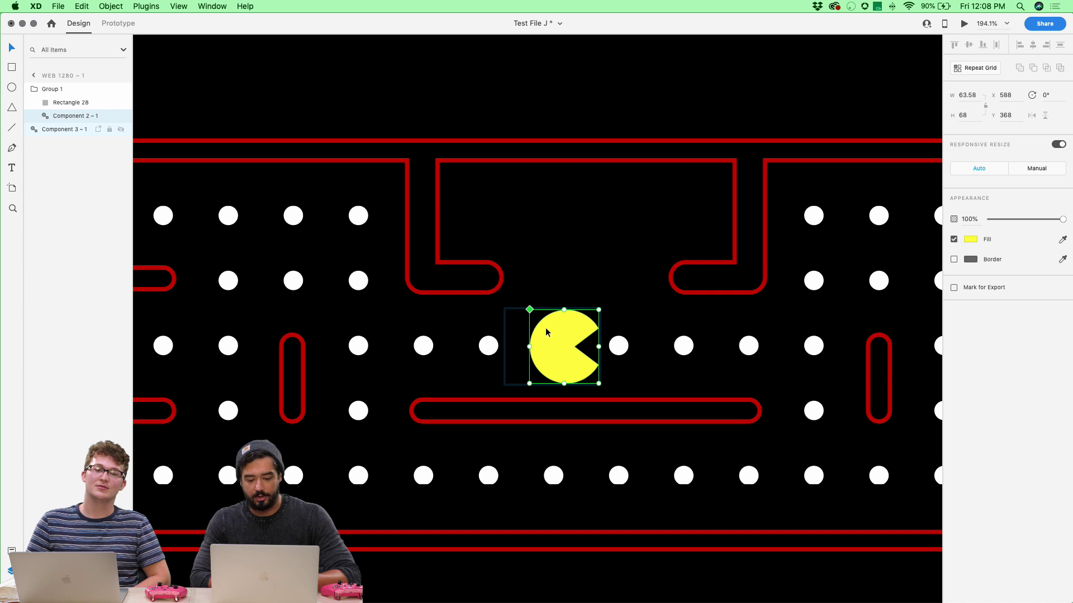
{"action": "left_click_drag", "start_coordinate": [546, 327], "coordinate": [800, 328]}
{"action": "left_click", "coordinate": [512, 347]}
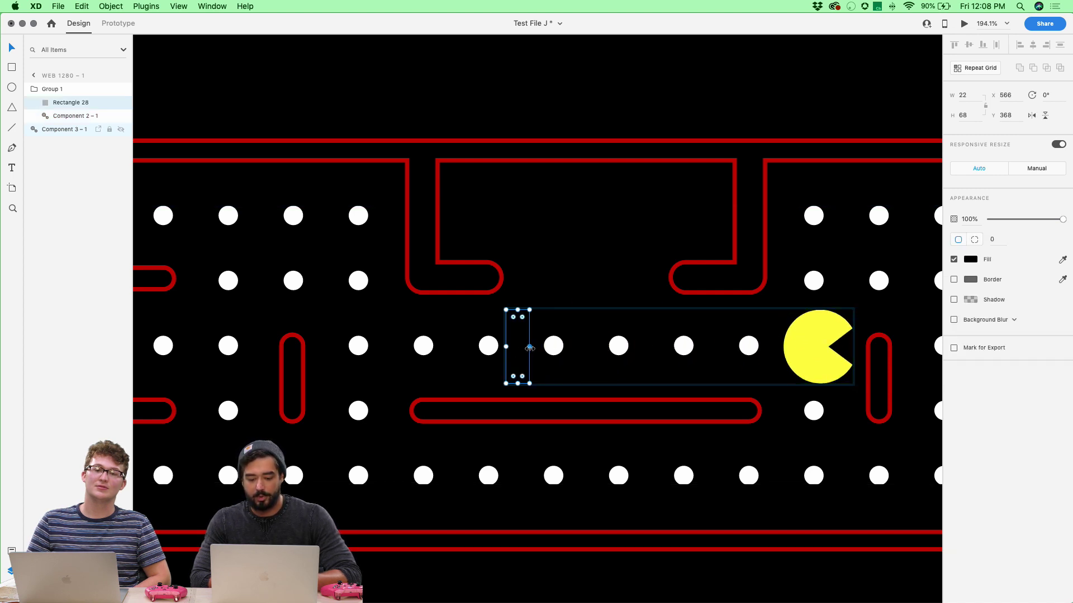
{"action": "left_click_drag", "start_coordinate": [529, 348], "coordinate": [776, 352]}
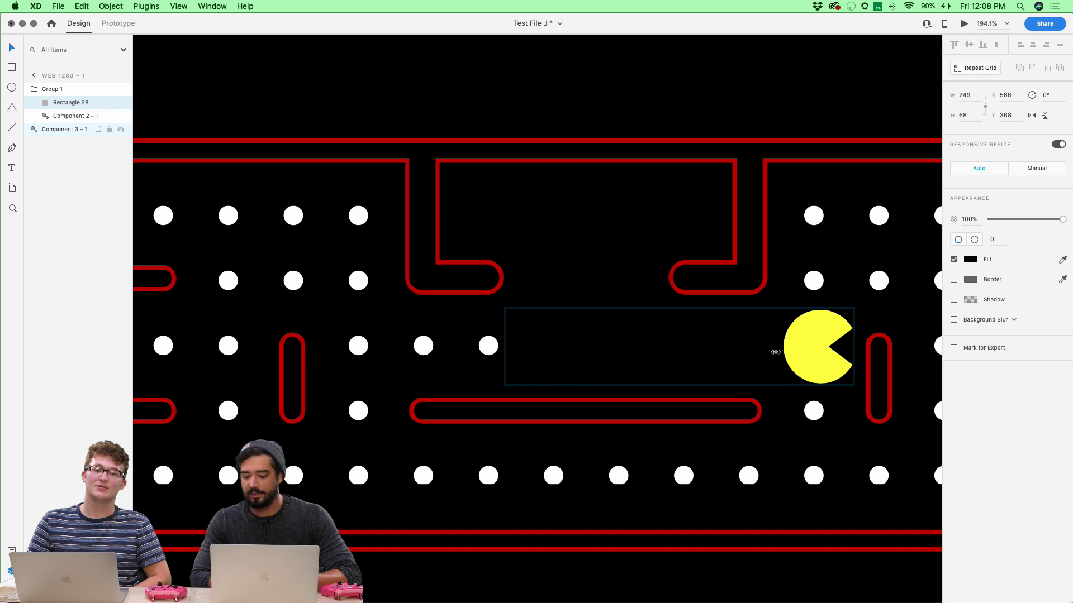
{"action": "left_click", "coordinate": [665, 278]}
{"action": "key", "text": "super+0"}
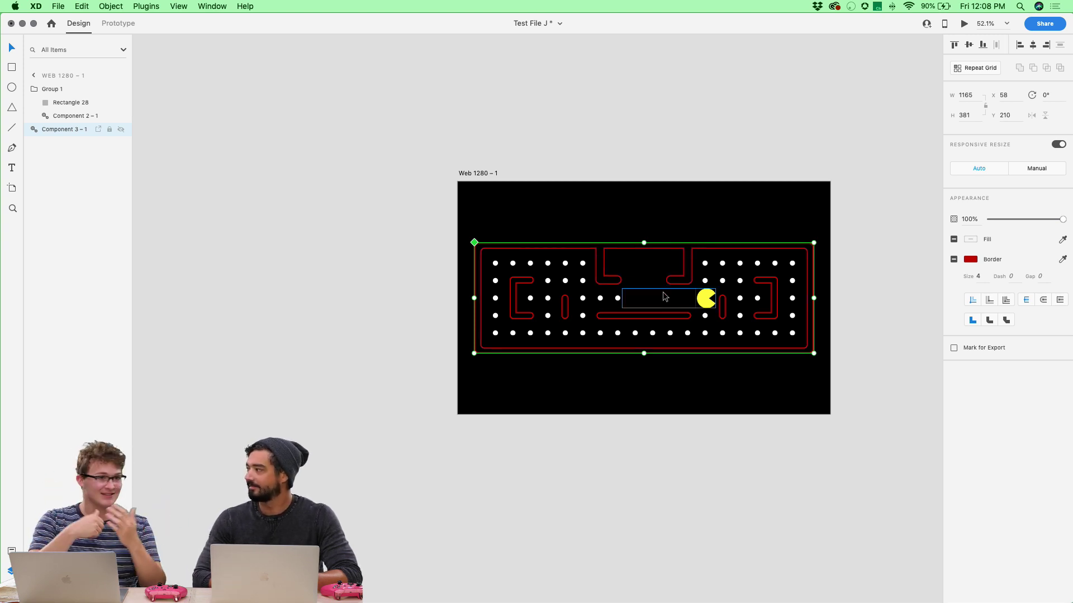
Step: Undo the black rectangle's widening and Pac-Man's move within Group 1
{"action": "double_click", "coordinate": [664, 296]}
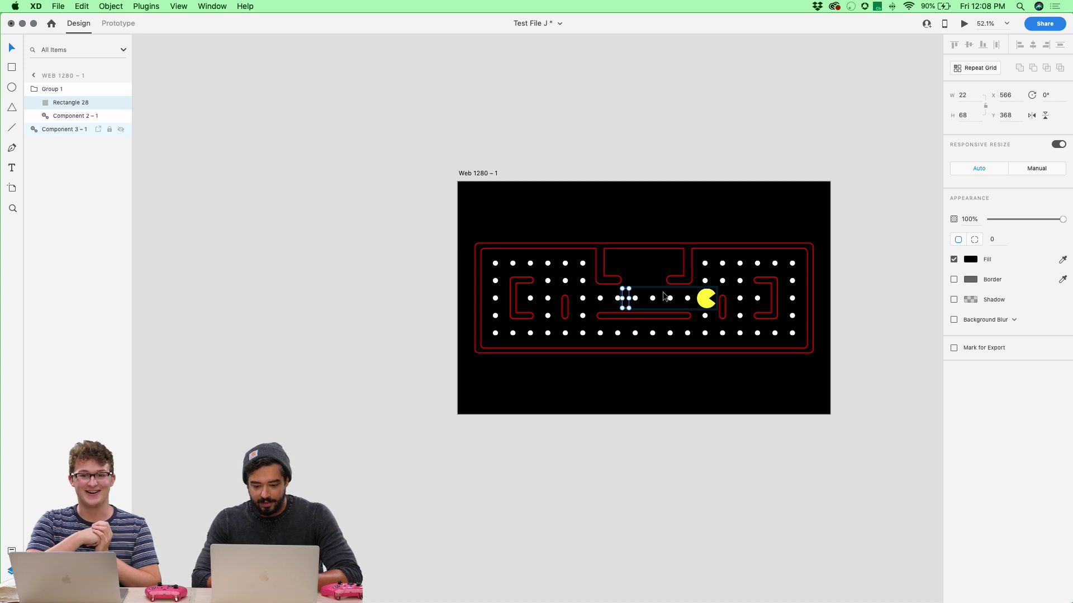
{"action": "scroll", "coordinate": [684, 296], "scroll_direction": "up", "scroll_amount": 5}
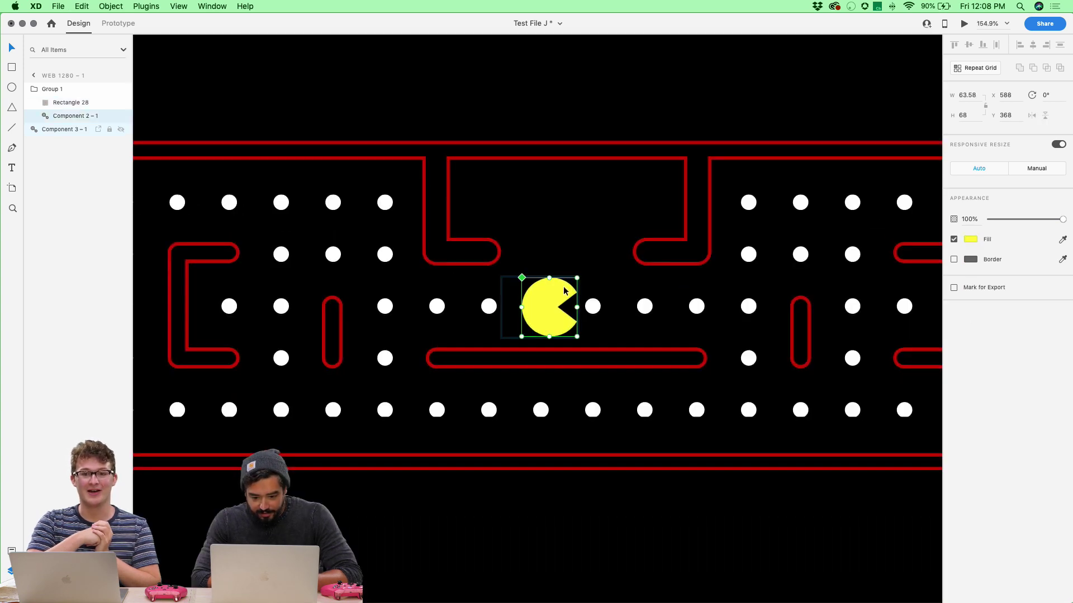
{"action": "left_click", "coordinate": [542, 241]}
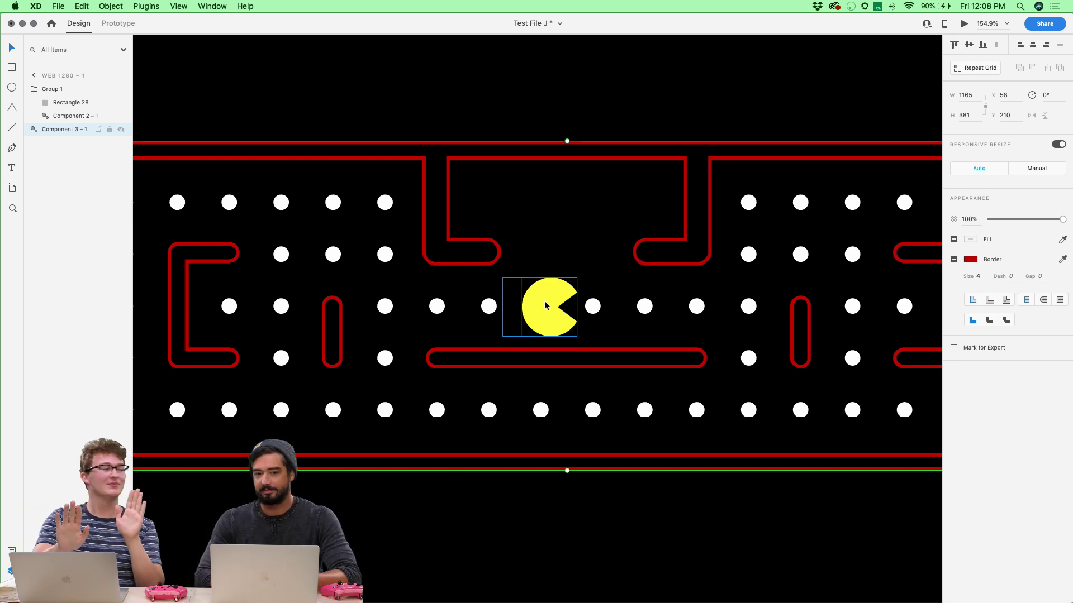
Step: Duplicate the Web 1280 – 1 artboard to the right of the original, at X 1732
{"action": "scroll", "coordinate": [544, 305], "scroll_direction": "down", "scroll_amount": 10}
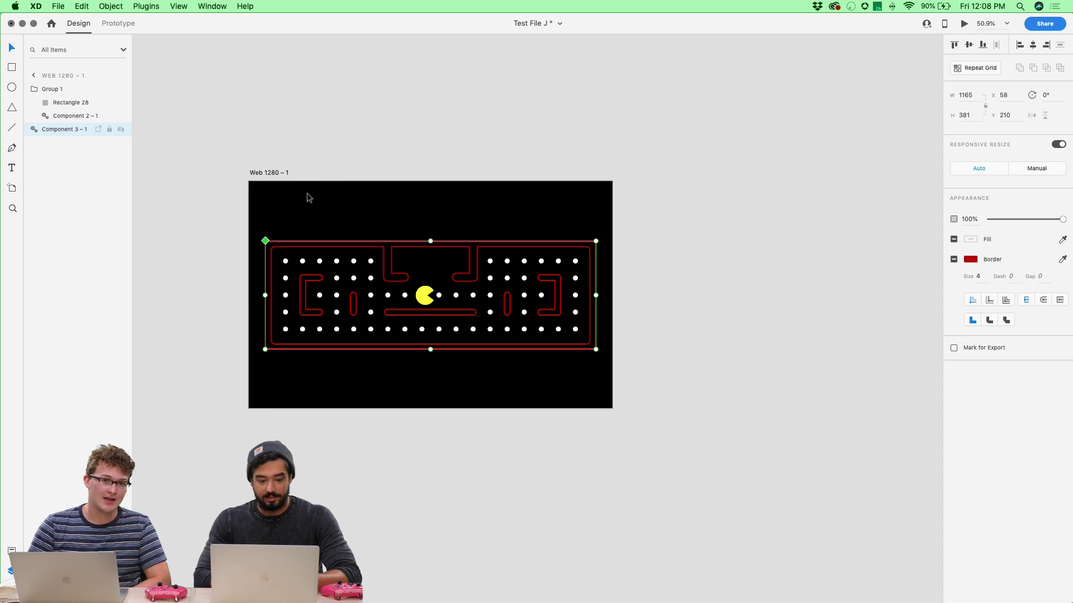
{"action": "left_click", "coordinate": [277, 174]}
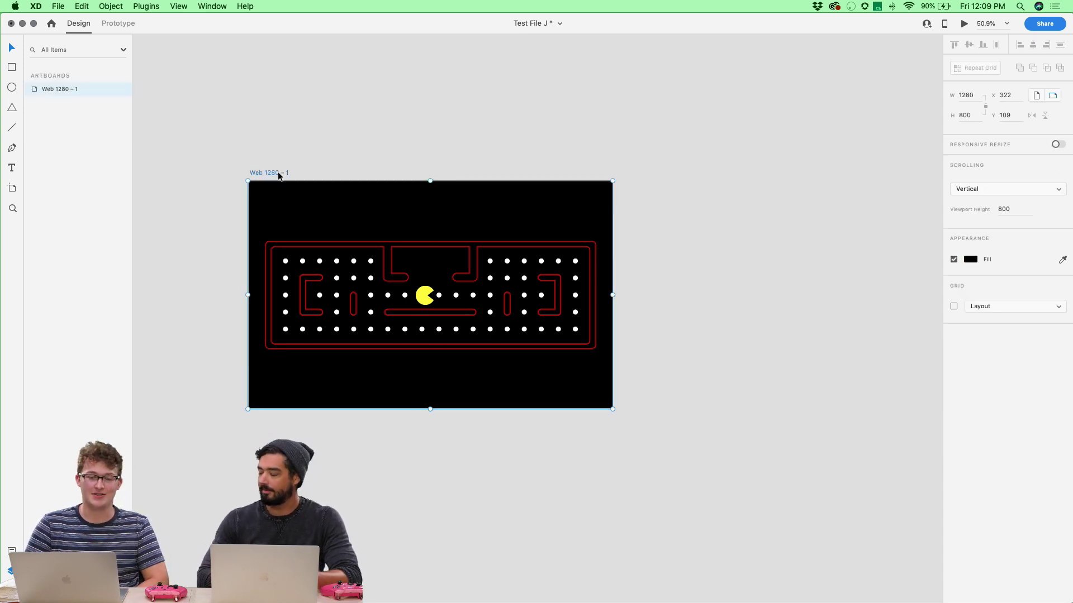
{"action": "left_click_drag", "start_coordinate": [279, 175], "coordinate": [670, 172]}
{"action": "scroll", "coordinate": [548, 288], "scroll_direction": "right", "scroll_amount": 3}
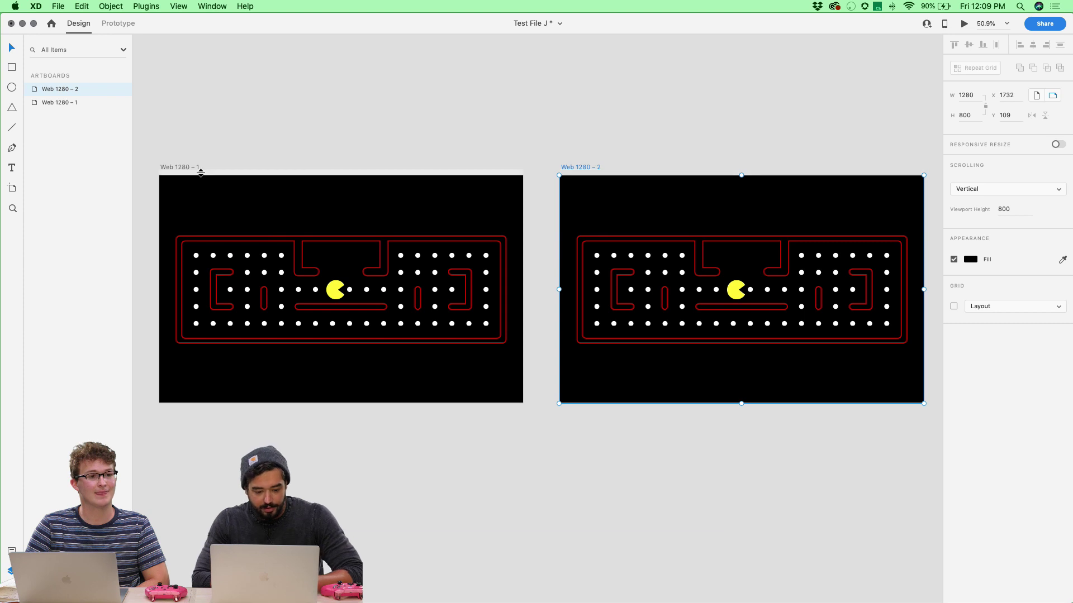
Step: Ungroup the dots' repeat grid inside the maze component on Web 1280 – 1, and select the maze component on the duplicated artboard
{"action": "left_click", "coordinate": [384, 294]}
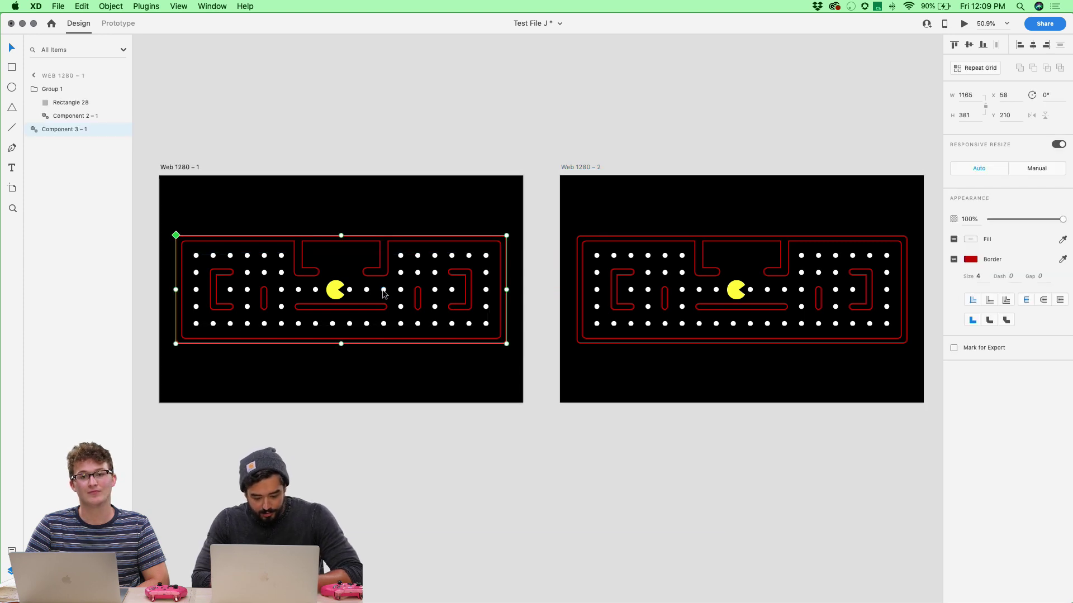
{"action": "double_click", "coordinate": [384, 295]}
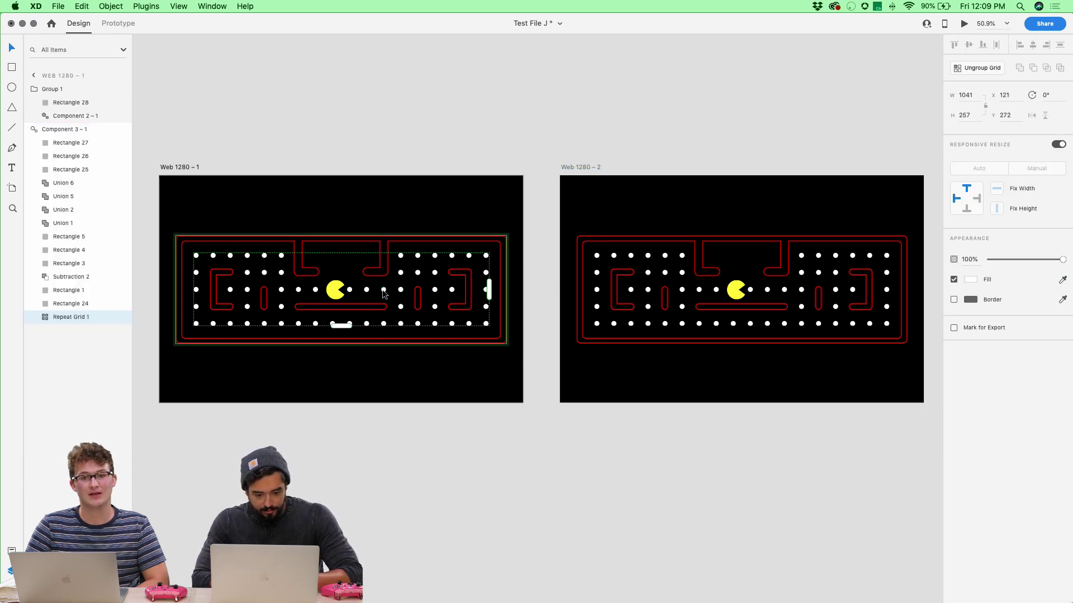
{"action": "key", "text": "super+shift+g"}
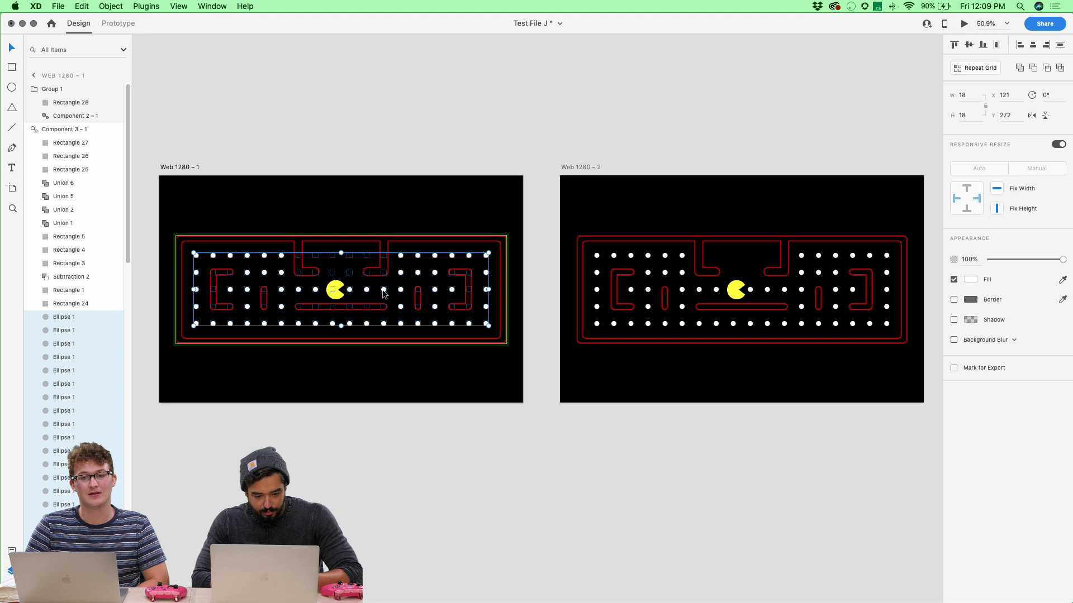
{"action": "left_click", "coordinate": [784, 291]}
{"action": "key", "text": "Escape"}
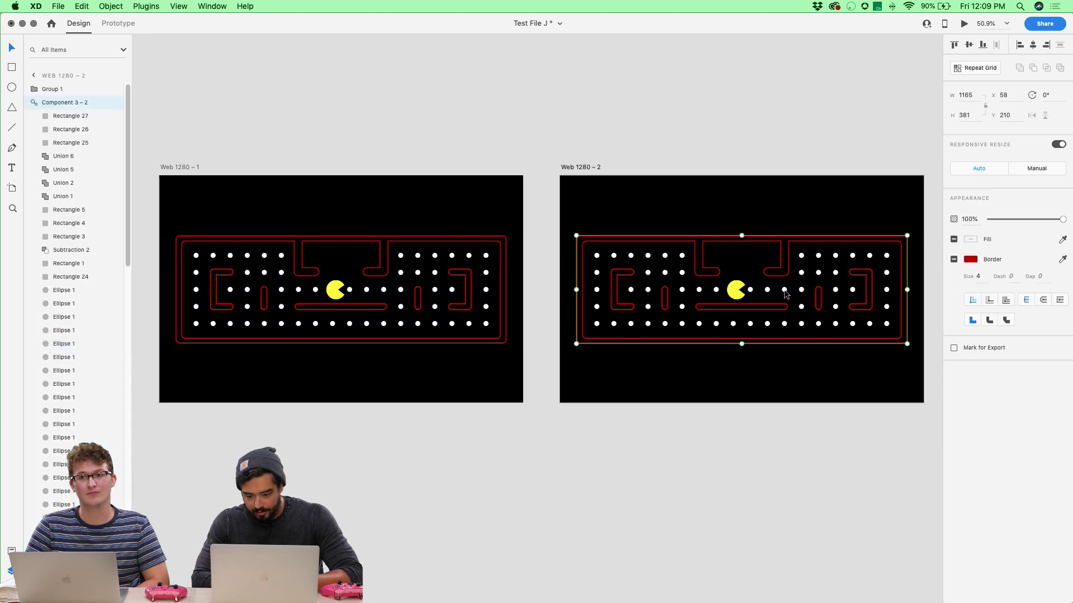
{"action": "double_click", "coordinate": [784, 291]}
{"action": "key", "text": "Escape"}
{"action": "key", "text": "Escape"}
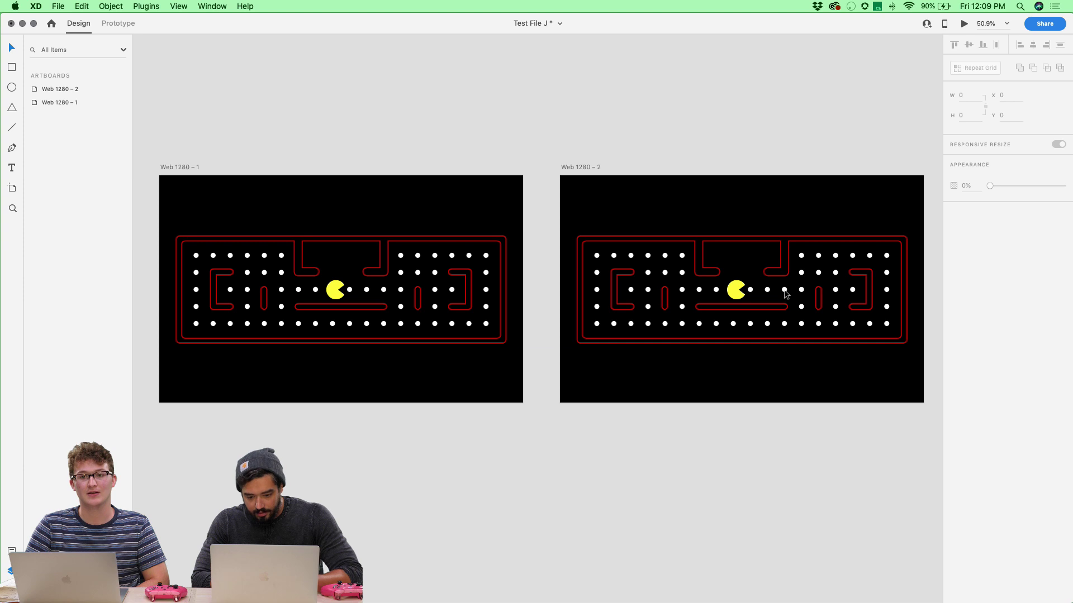
{"action": "left_click", "coordinate": [785, 294]}
{"action": "double_click", "coordinate": [785, 290]}
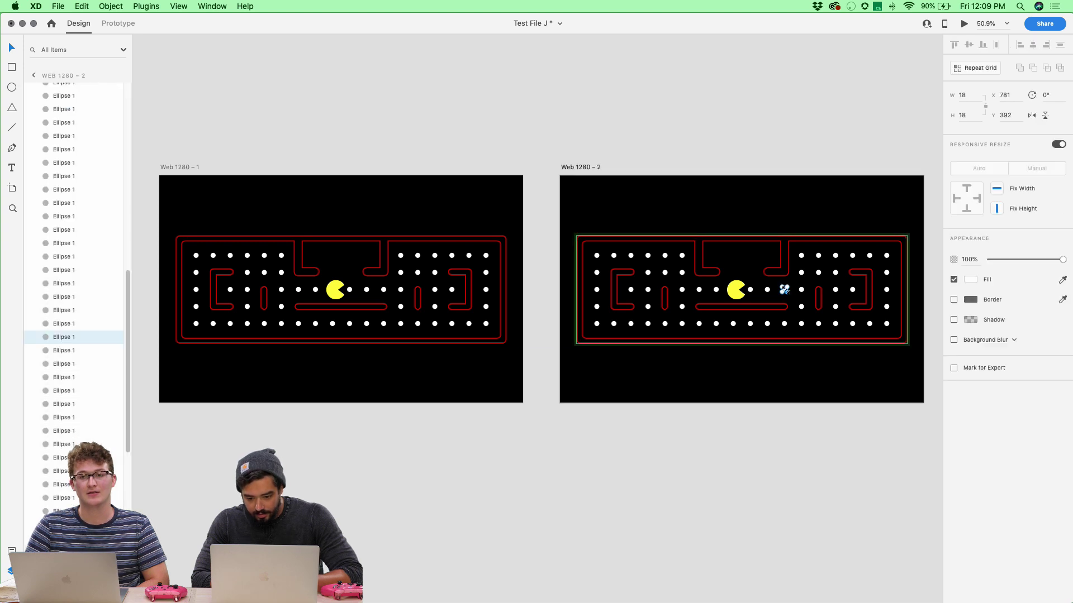
{"action": "key", "text": "Escape"}
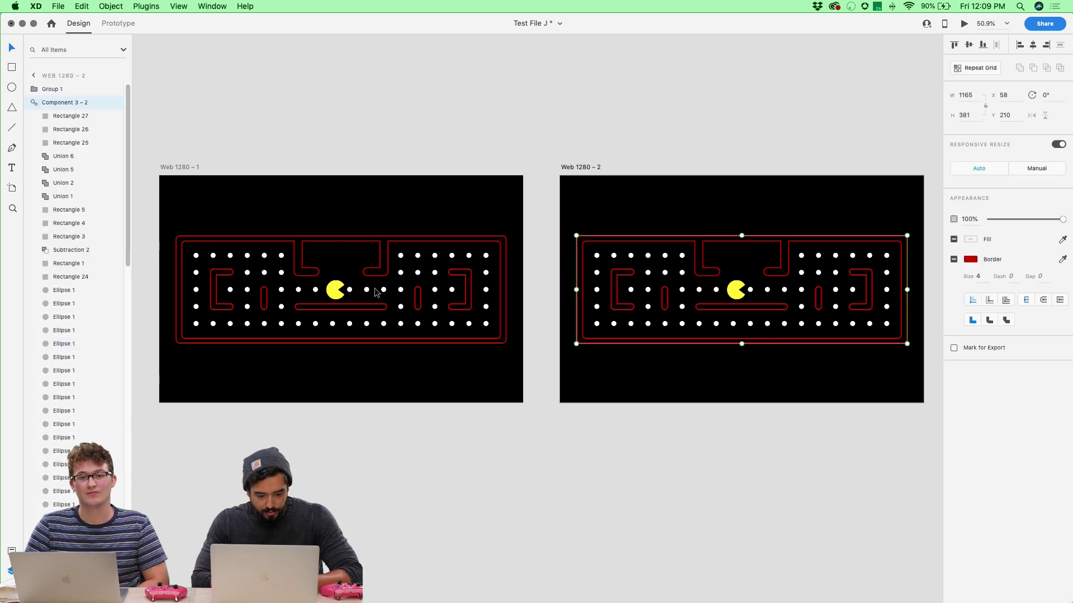
{"action": "key", "text": "Escape"}
{"action": "left_click", "coordinate": [367, 289]}
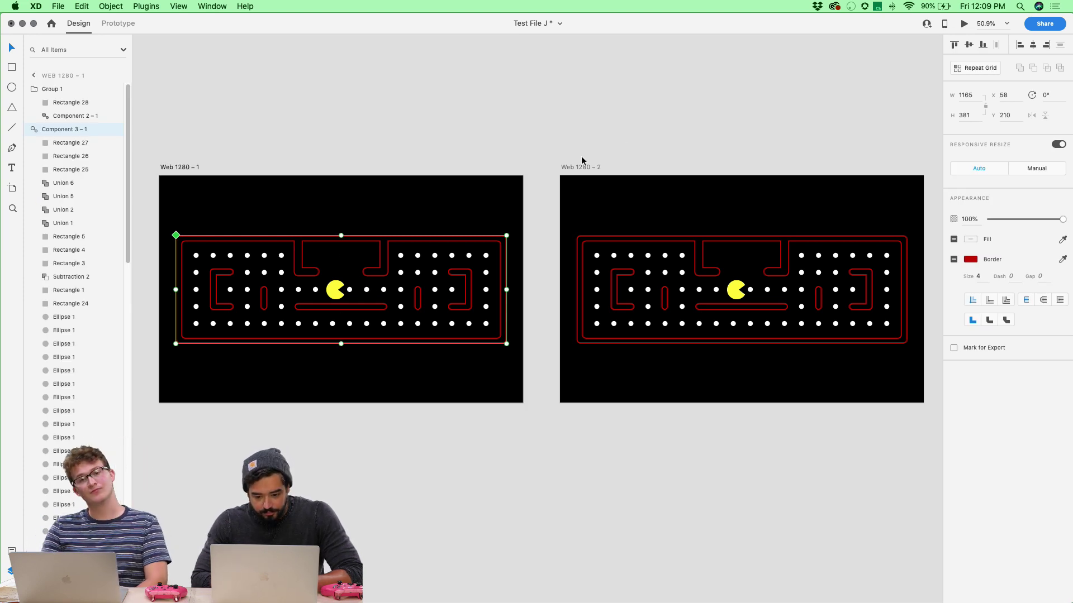
Step: Link the Web 1280 – 1 artboard to Web 1280 – 2 as a prototype interaction with the Keys & Gamepad trigger
{"action": "left_click", "coordinate": [187, 167]}
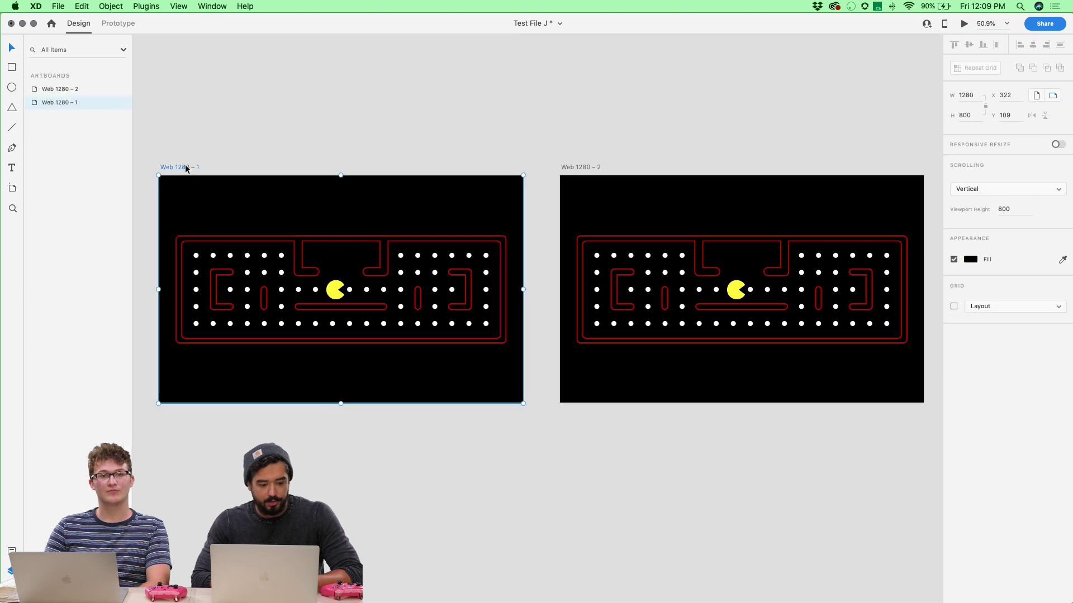
{"action": "left_click", "coordinate": [118, 23]}
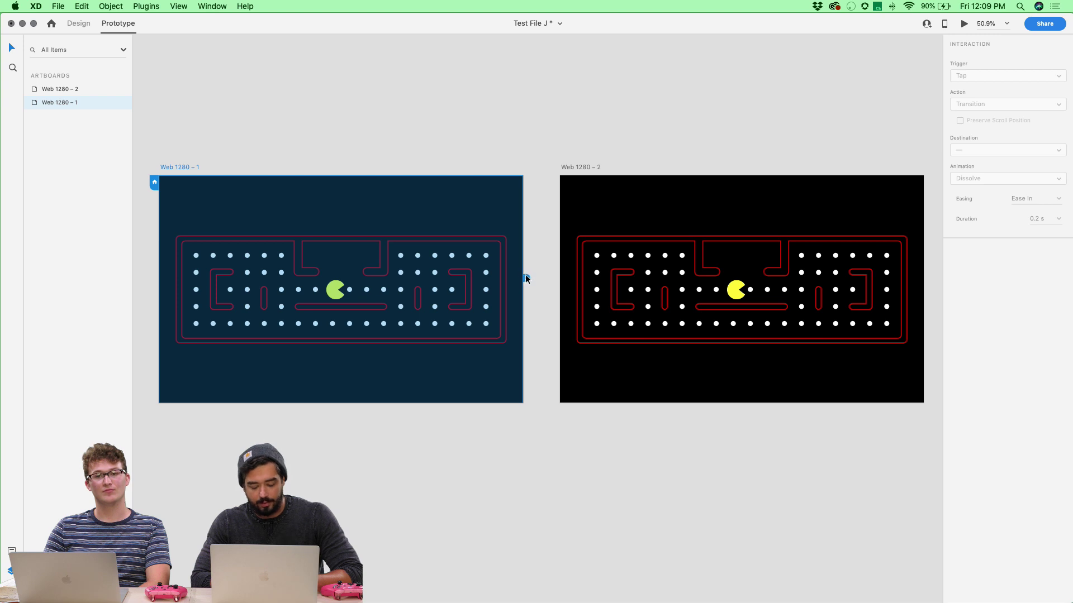
{"action": "left_click_drag", "start_coordinate": [526, 277], "coordinate": [583, 322]}
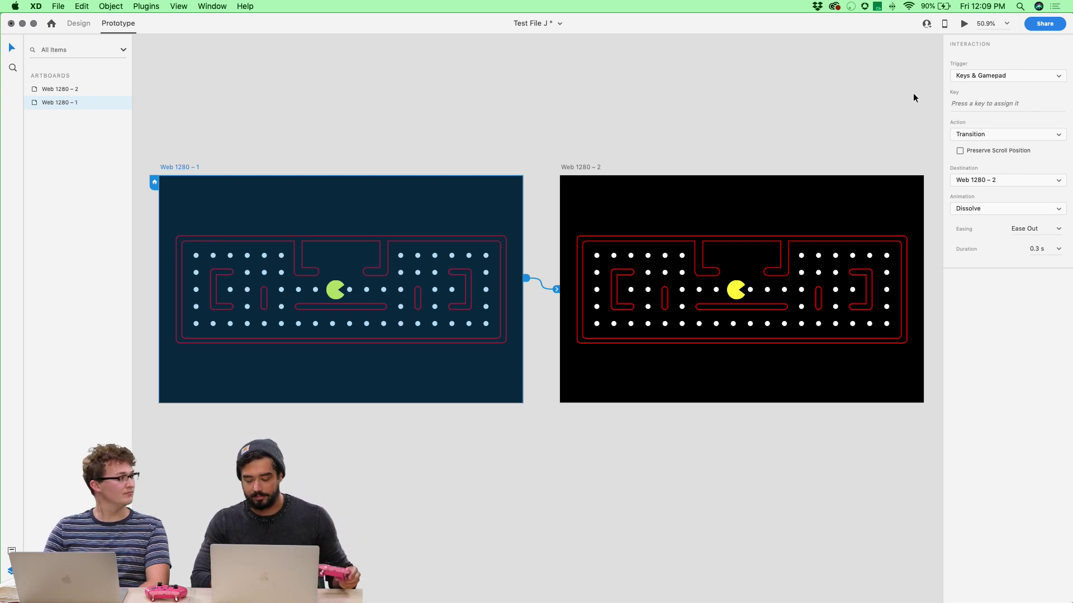
{"action": "left_click", "coordinate": [985, 76]}
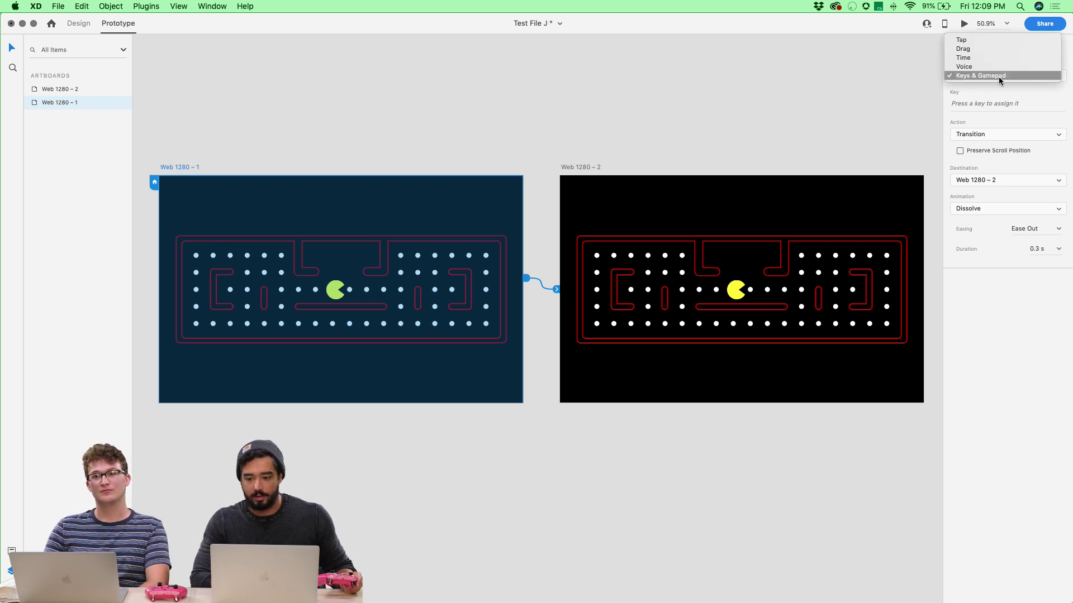
{"action": "left_click", "coordinate": [1000, 76]}
Step: Assign the gamepad's DPad Right as the interaction's key and set its action to Auto-Animate
{"action": "left_click", "coordinate": [975, 102]}
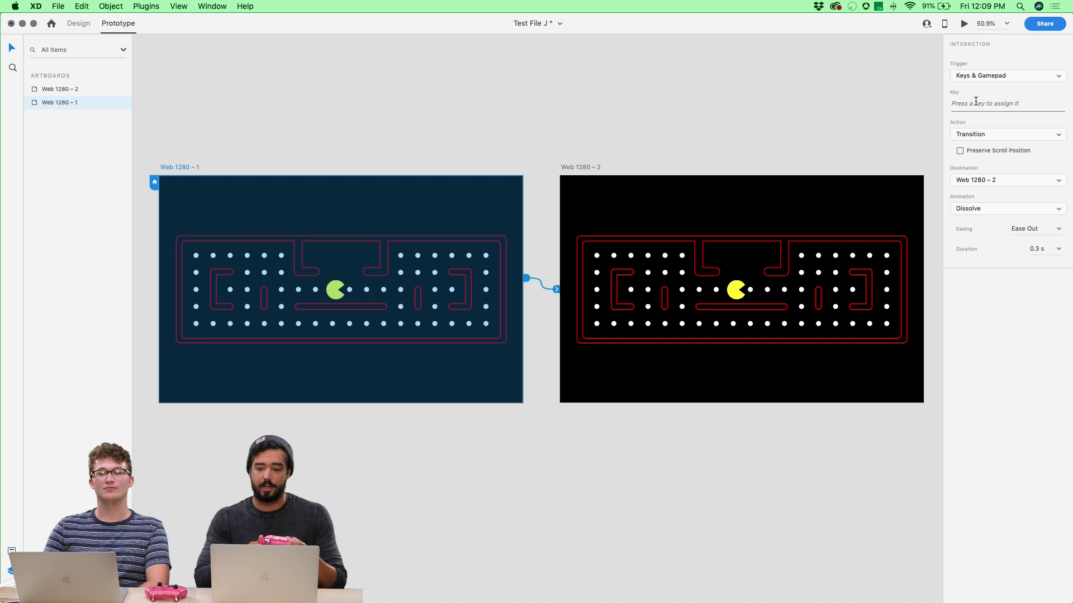
{"action": "key", "text": "Right"}
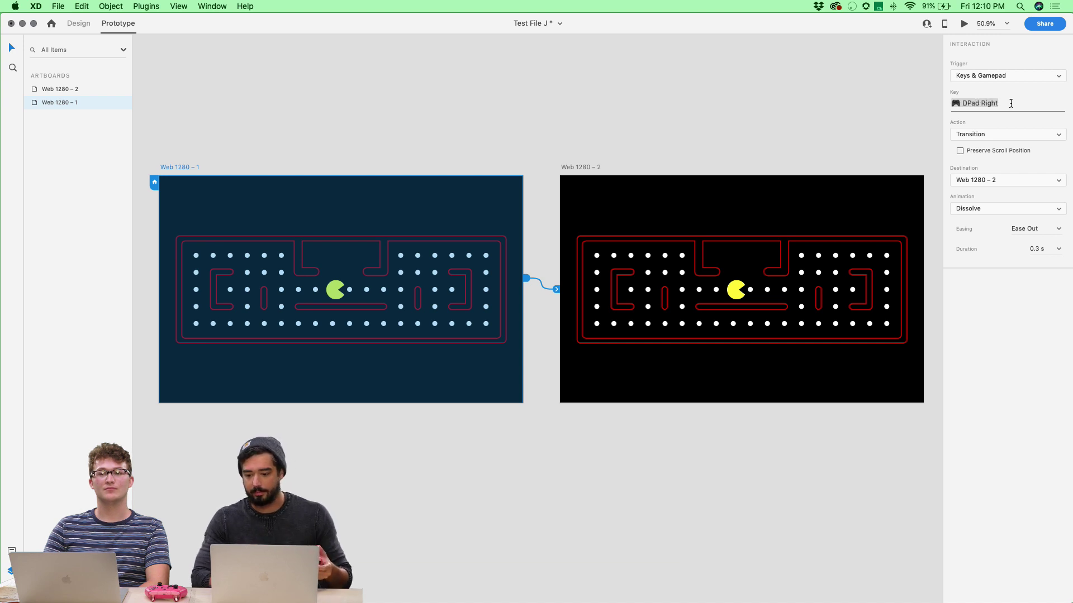
{"action": "left_click", "coordinate": [990, 138]}
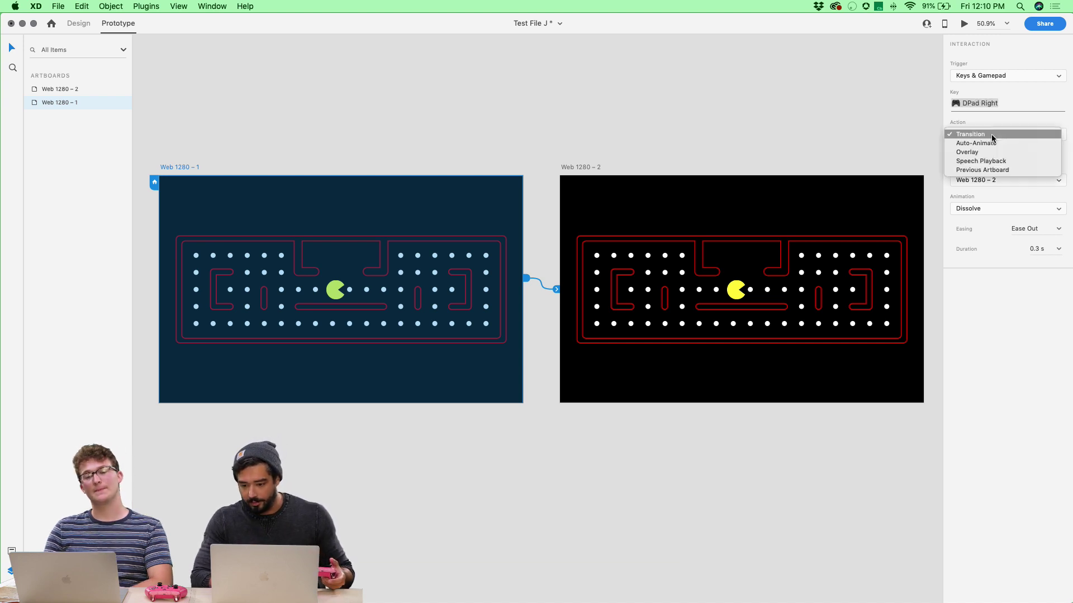
{"action": "left_click", "coordinate": [991, 142]}
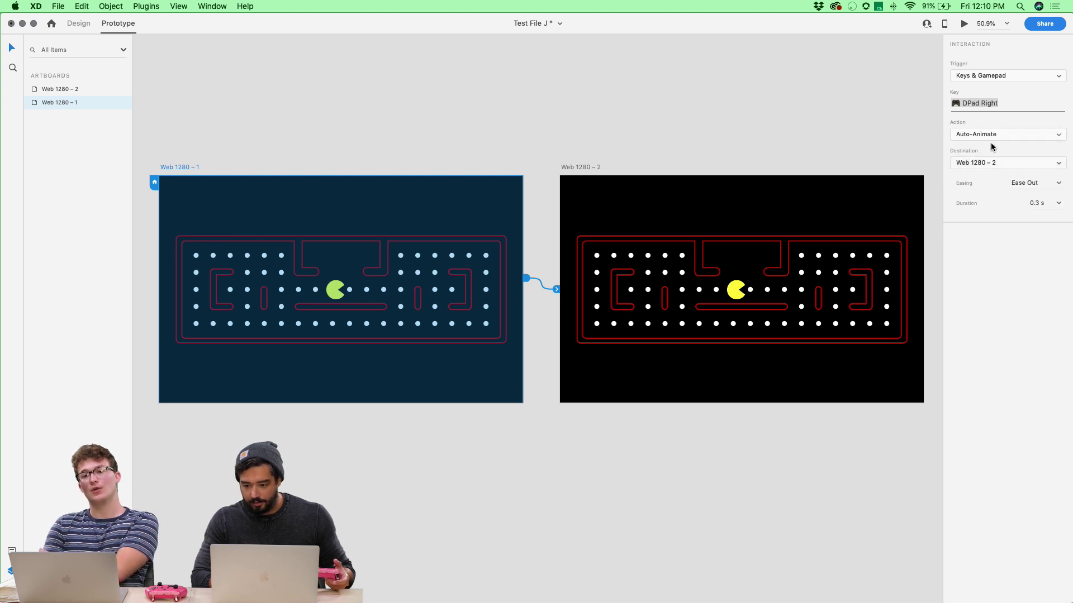
{"action": "left_click", "coordinate": [894, 123]}
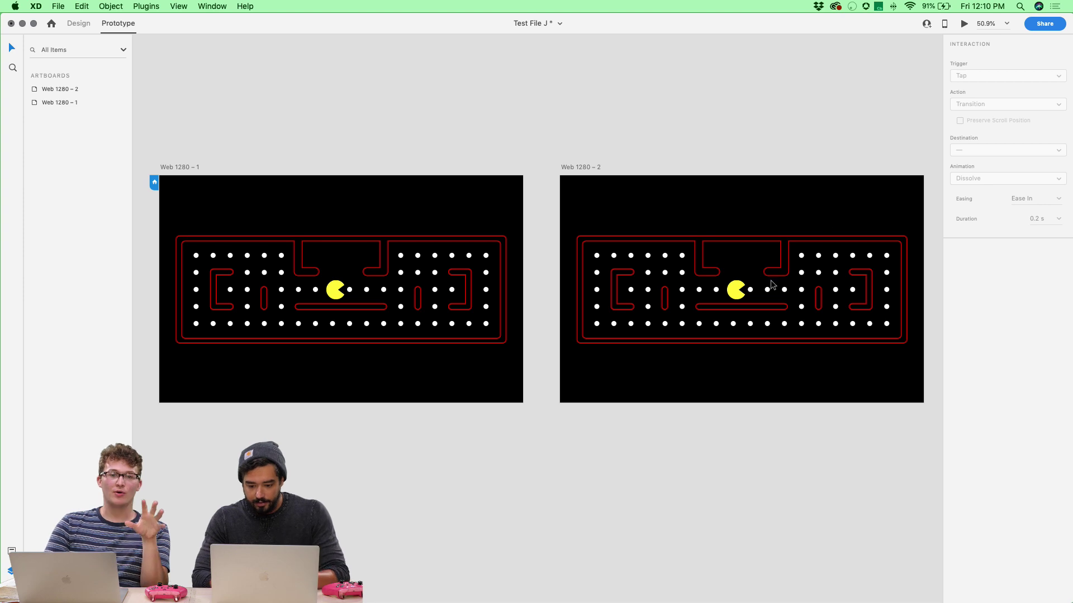
Step: Move the Pac-Man group on Web 1280 – 2 right along the central row to just before the short vertical wall
{"action": "left_click", "coordinate": [496, 205]}
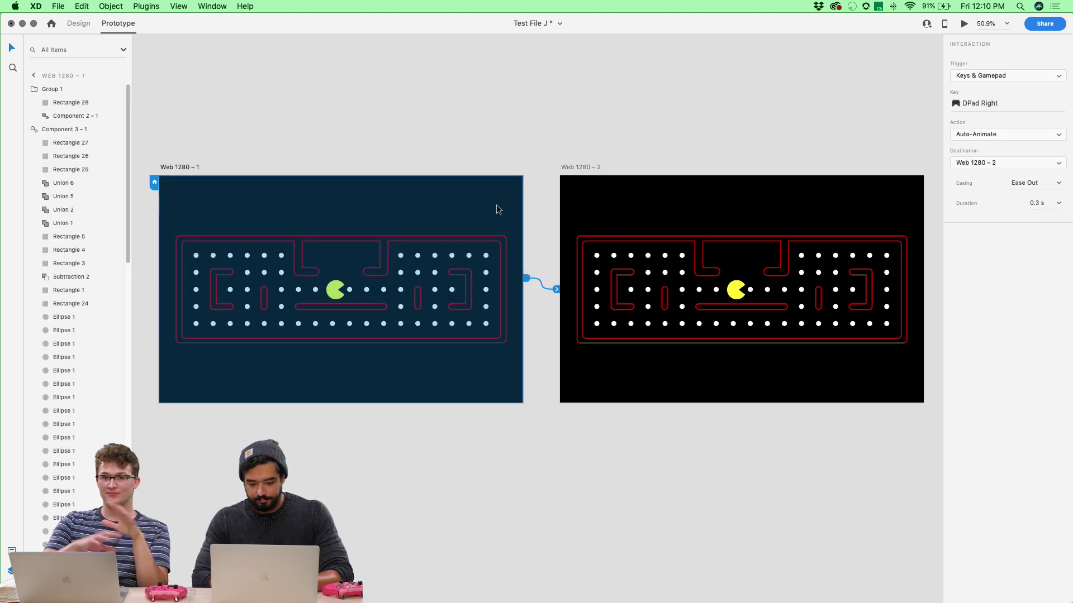
{"action": "left_click", "coordinate": [734, 292]}
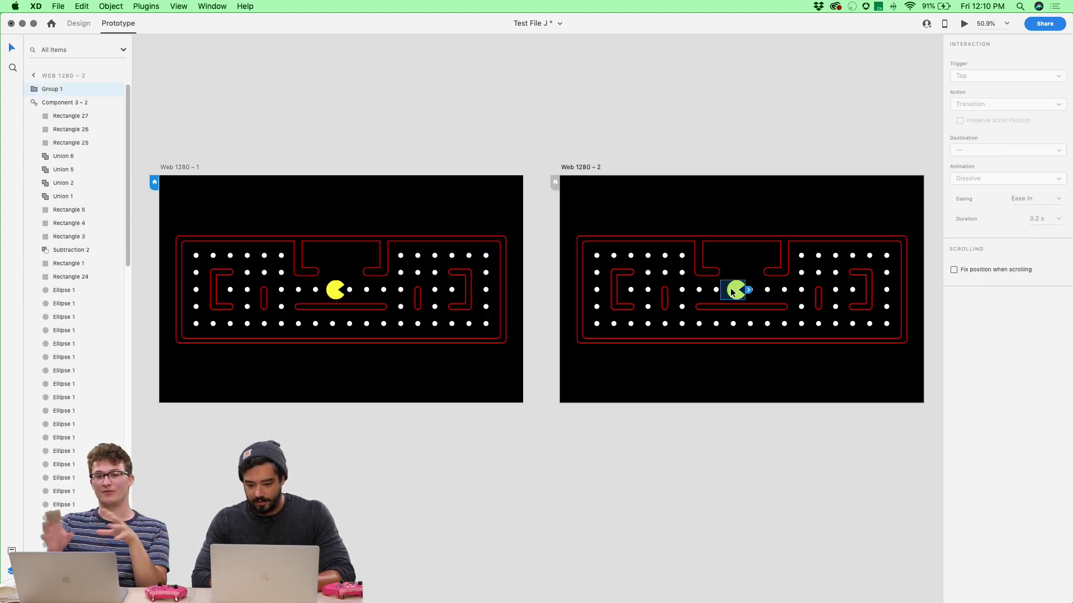
{"action": "left_click_drag", "start_coordinate": [734, 295], "coordinate": [798, 294]}
Step: Delete the five central-row dots directly behind Pac-Man inside the maze component on Web 1280 – 2
{"action": "left_click", "coordinate": [784, 290]}
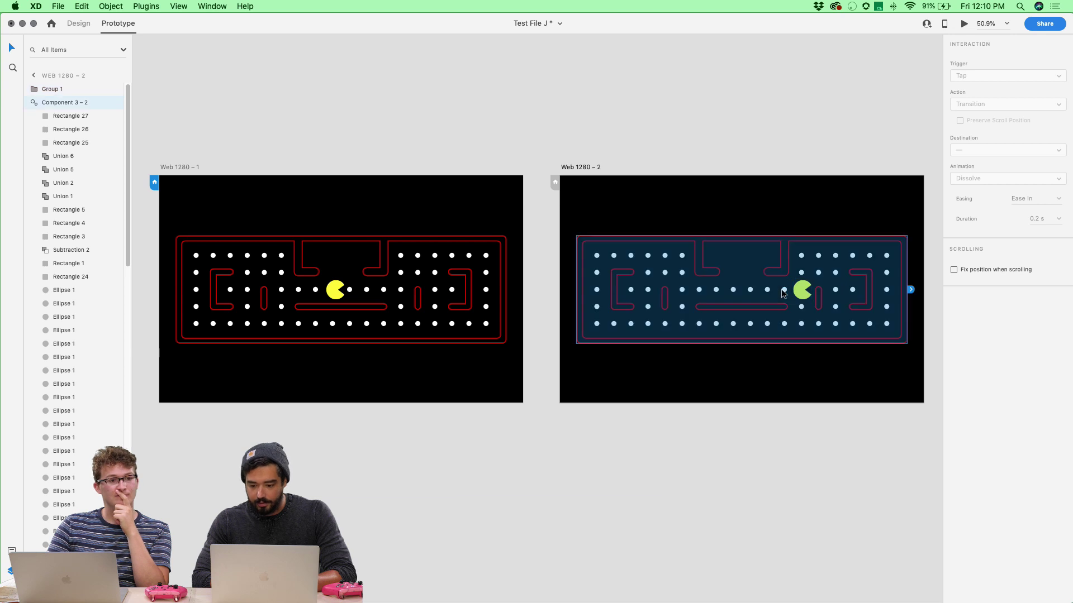
{"action": "double_click", "coordinate": [785, 290]}
{"action": "left_click", "coordinate": [767, 290], "text": "shift"}
{"action": "left_click", "coordinate": [751, 290], "text": "shift"}
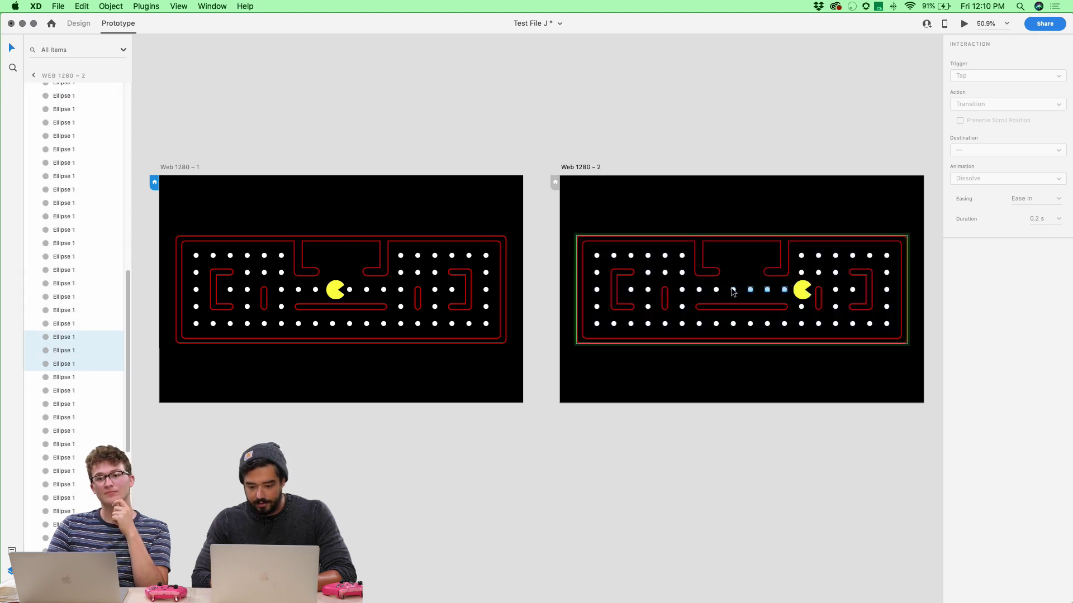
{"action": "left_click", "coordinate": [733, 290], "text": "shift"}
{"action": "left_click", "coordinate": [716, 290], "text": "shift"}
{"action": "key", "text": "Delete"}
{"action": "left_click", "coordinate": [623, 113]}
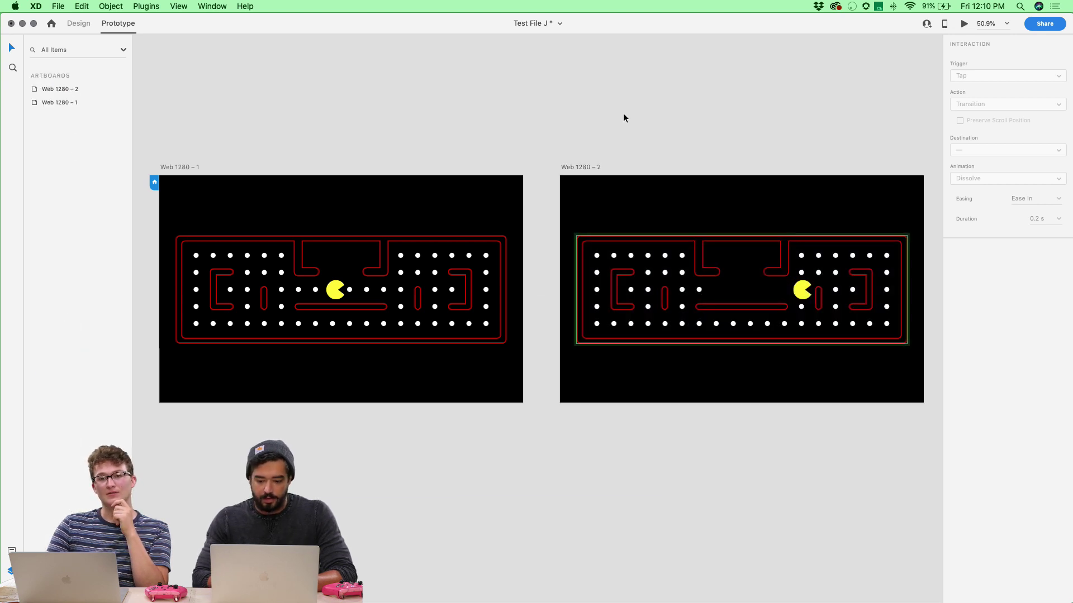
Step: Preview the prototype from Web 1280 – 1, trigger the DPad Right transition, and close the preview
{"action": "left_click", "coordinate": [397, 222]}
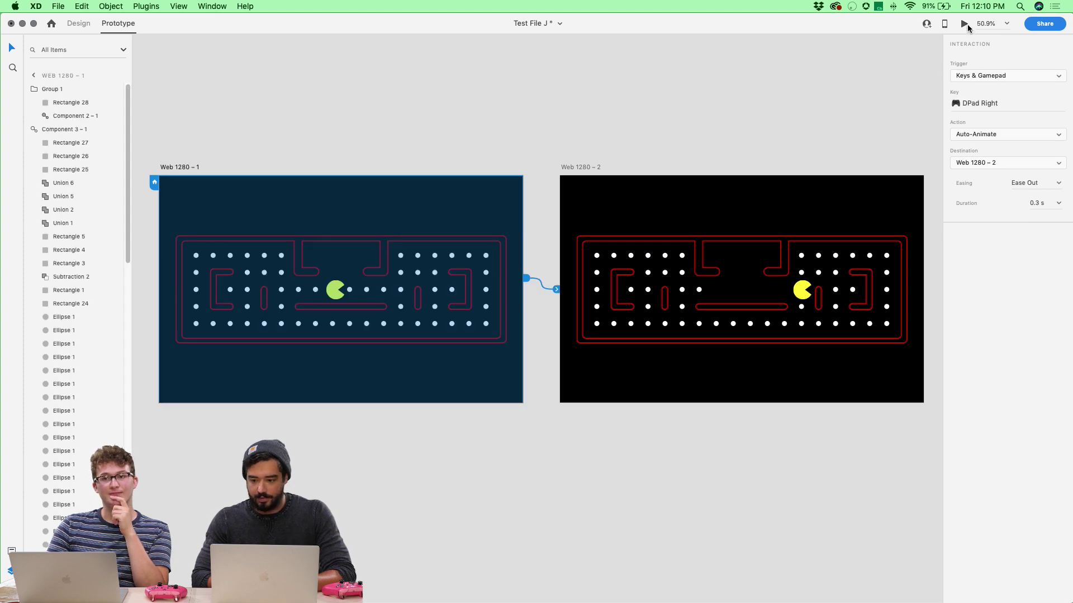
{"action": "left_click", "coordinate": [965, 24]}
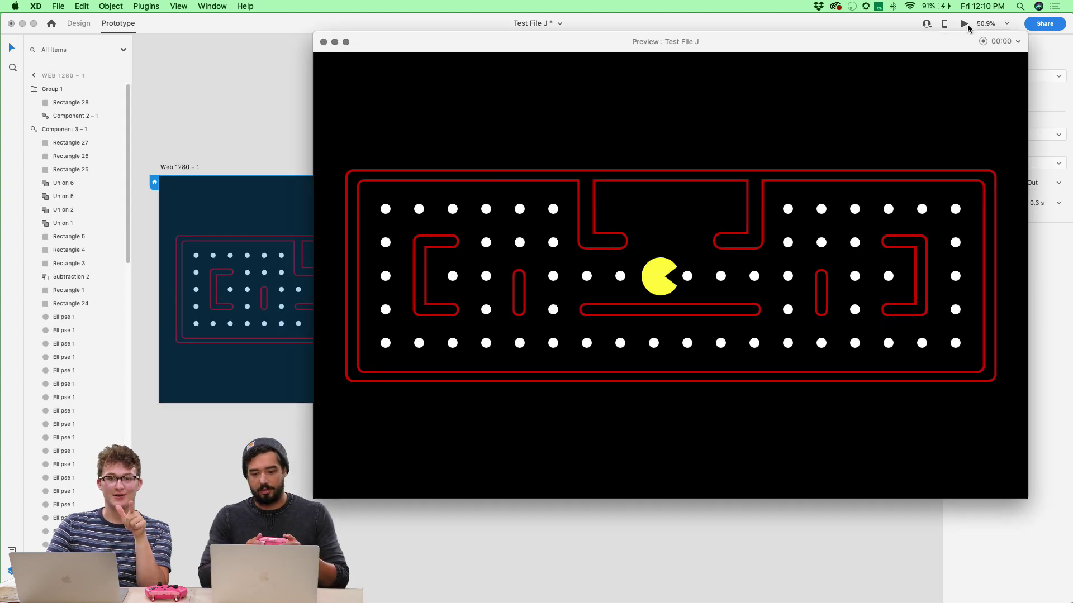
{"action": "key", "text": "Right"}
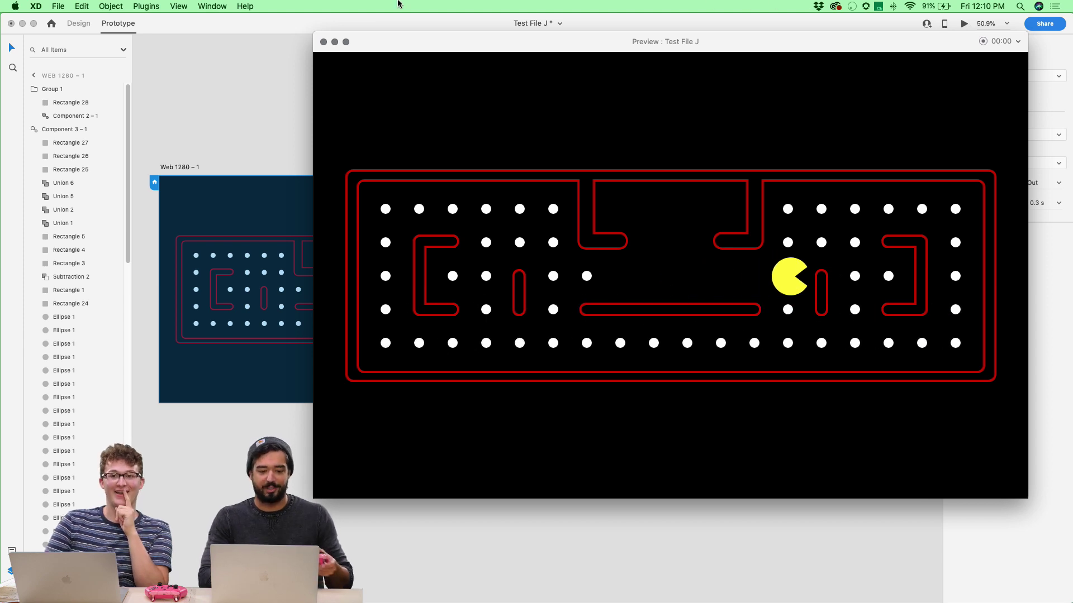
{"action": "left_click", "coordinate": [323, 43]}
{"action": "left_click", "coordinate": [658, 159]}
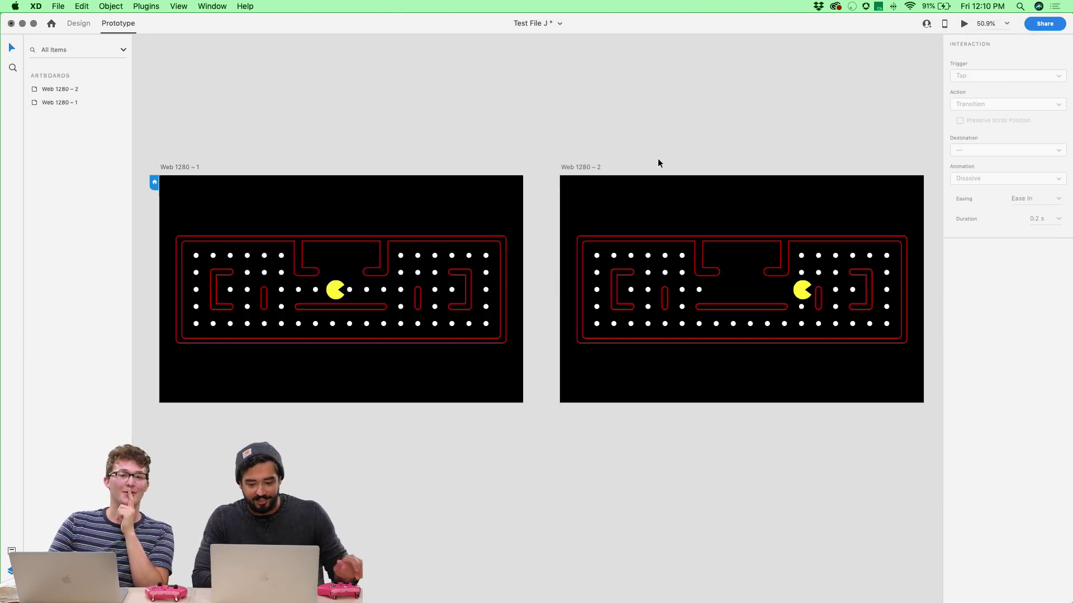
Step: Return to Design mode and ungroup the maze component on Web 1280 – 1
{"action": "left_click", "coordinate": [401, 256]}
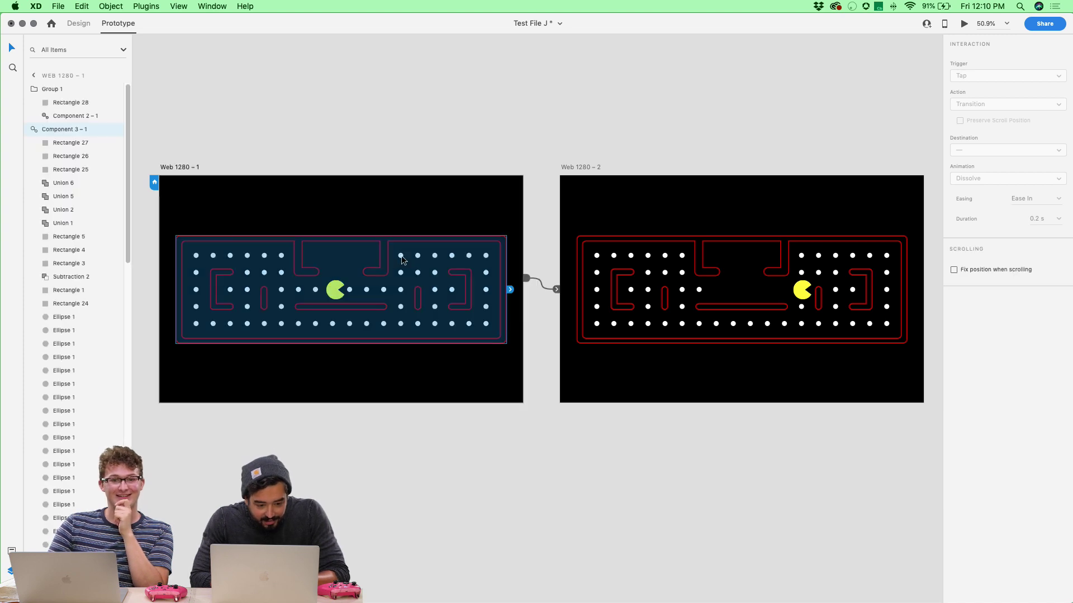
{"action": "left_click", "coordinate": [401, 256]}
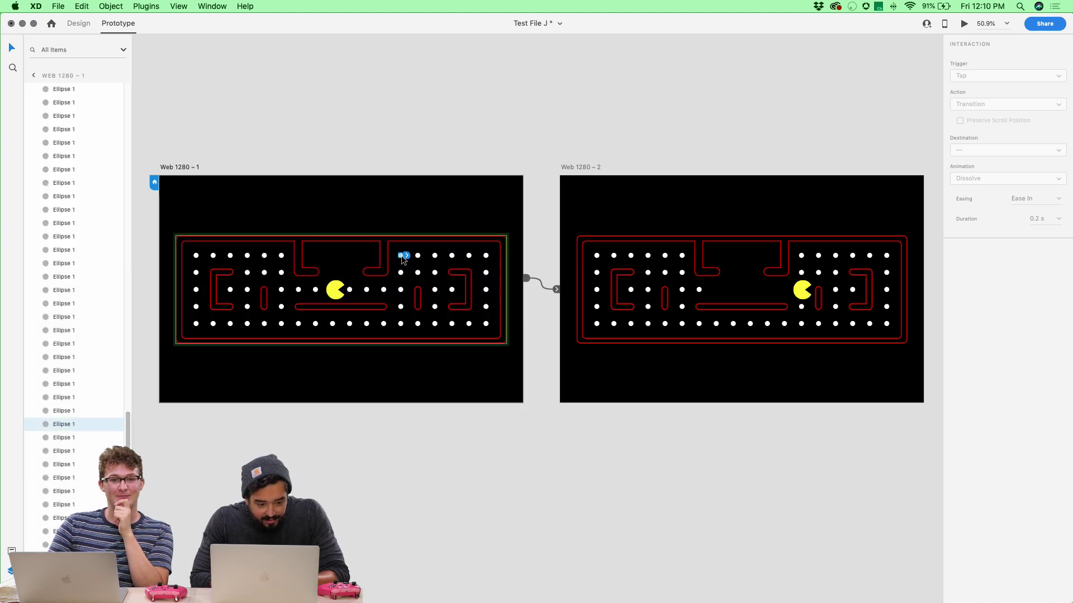
{"action": "left_click", "coordinate": [78, 25]}
{"action": "key", "text": "Escape"}
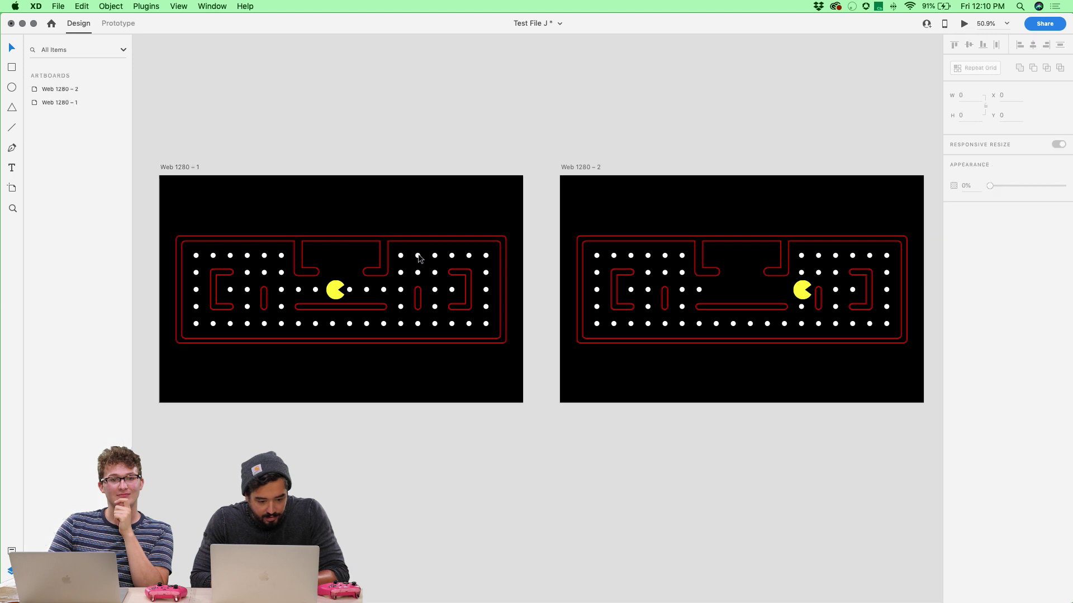
{"action": "left_click", "coordinate": [419, 257]}
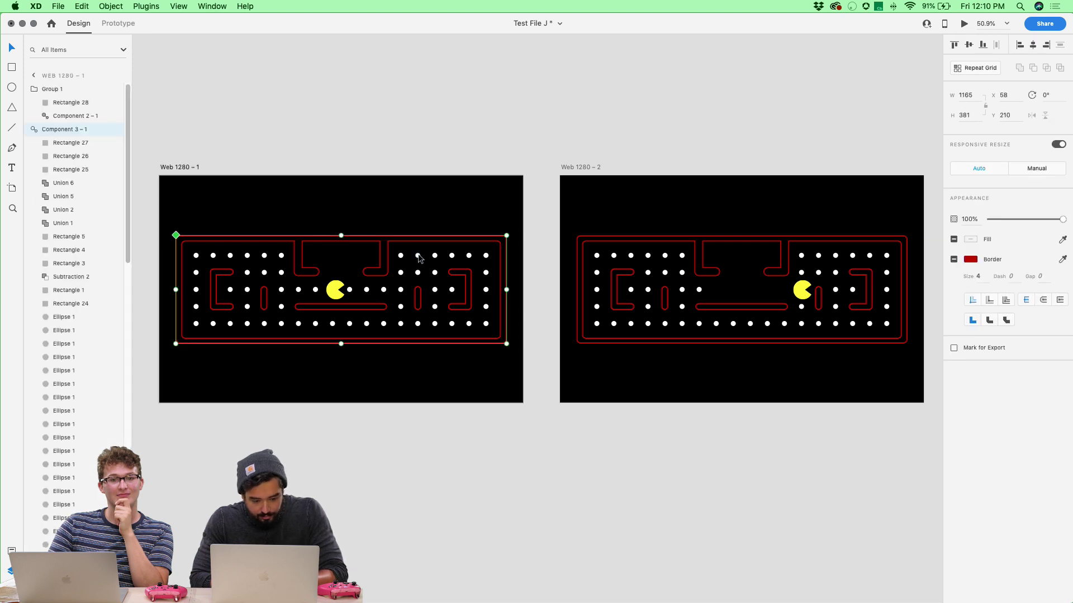
{"action": "key", "text": "super+shift+g"}
Step: Replace the Web 1280 – 2 artboard with a fresh duplicate of Web 1280 – 1 at X 1731
{"action": "left_click", "coordinate": [581, 167]}
{"action": "key", "text": "Delete"}
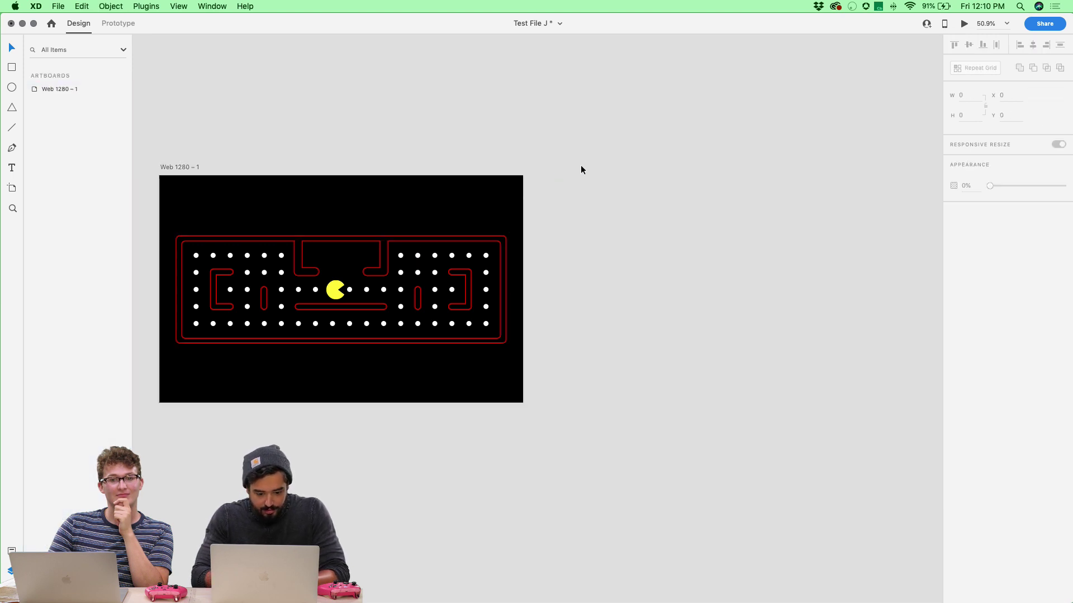
{"action": "left_click_drag", "start_coordinate": [193, 166], "coordinate": [581, 161]}
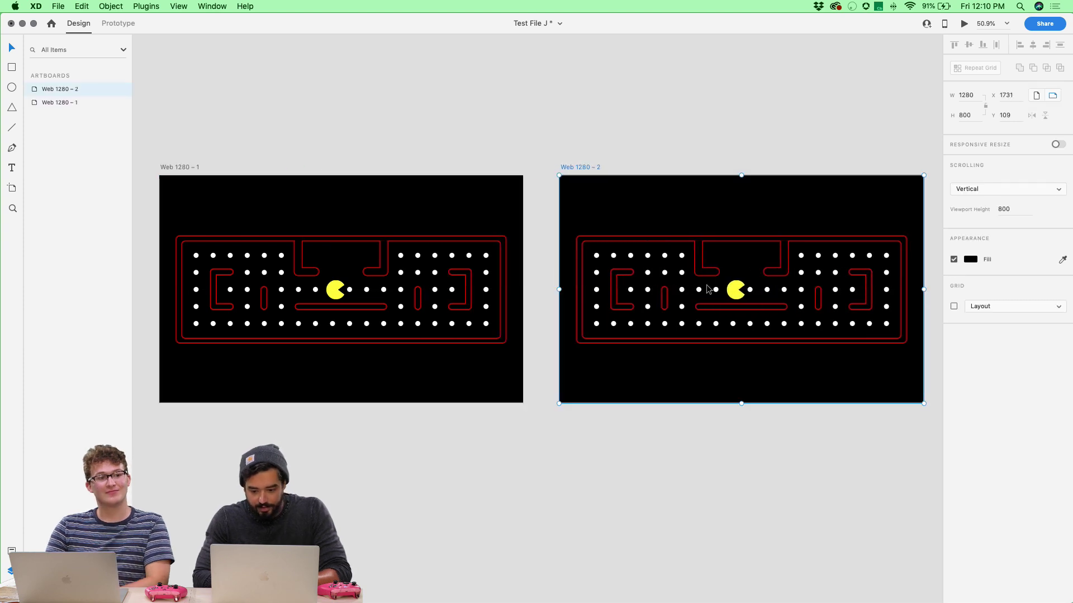
Step: Move the Pac-Man group on the duplicated artboard right along the central row to just before the short vertical wall
{"action": "left_click", "coordinate": [751, 290]}
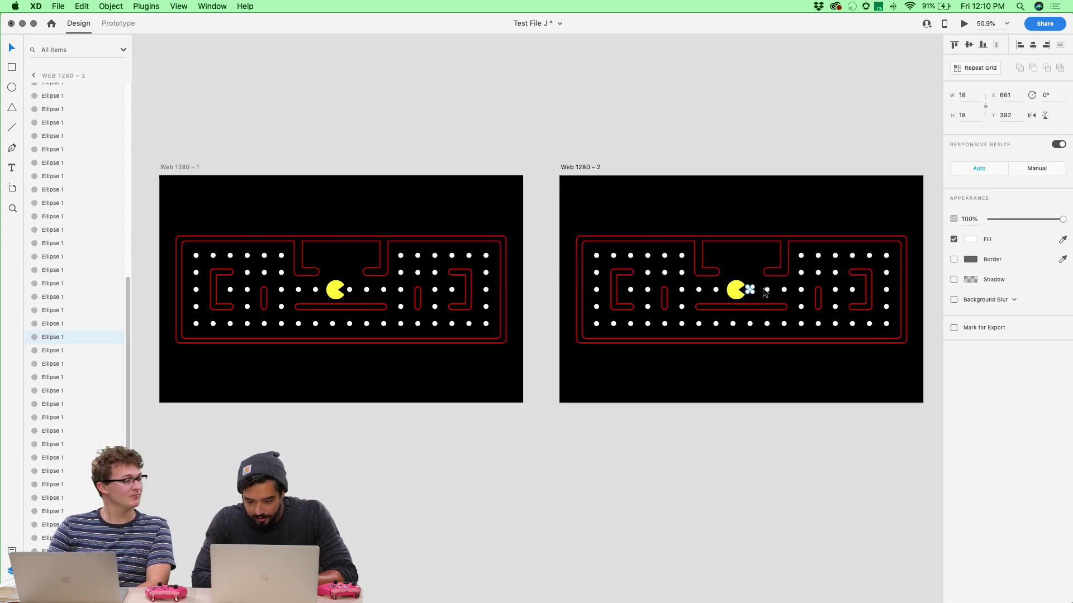
{"action": "scroll", "coordinate": [765, 292], "scroll_direction": "up", "scroll_amount": 3}
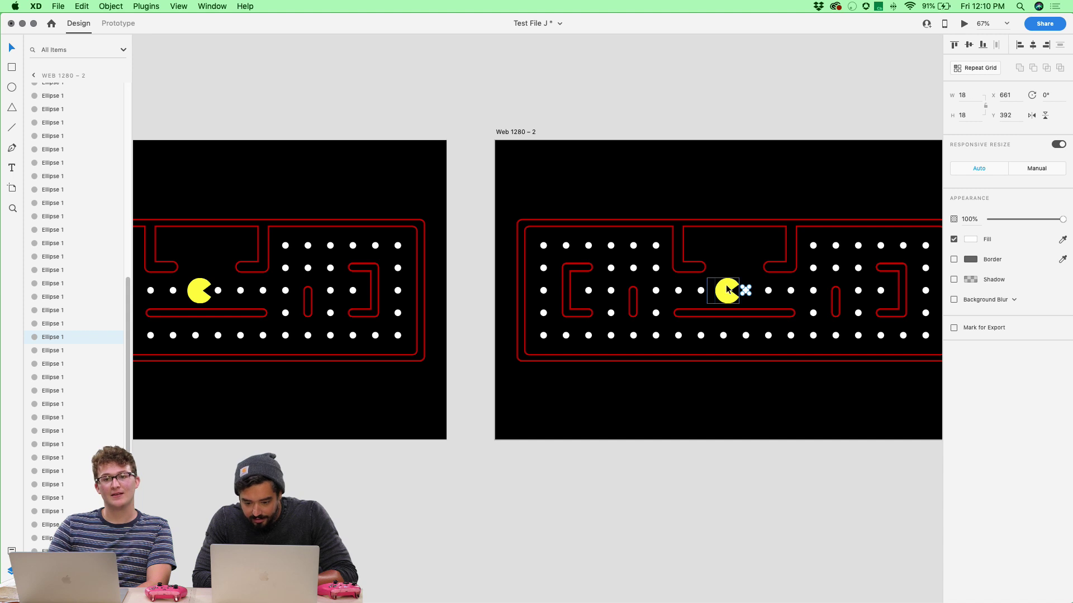
{"action": "mouse_move", "coordinate": [726, 287]}
{"action": "left_mouse_down"}
{"action": "mouse_move", "coordinate": [805, 292]}
{"action": "mouse_move", "coordinate": [734, 290]}
{"action": "left_mouse_up"}
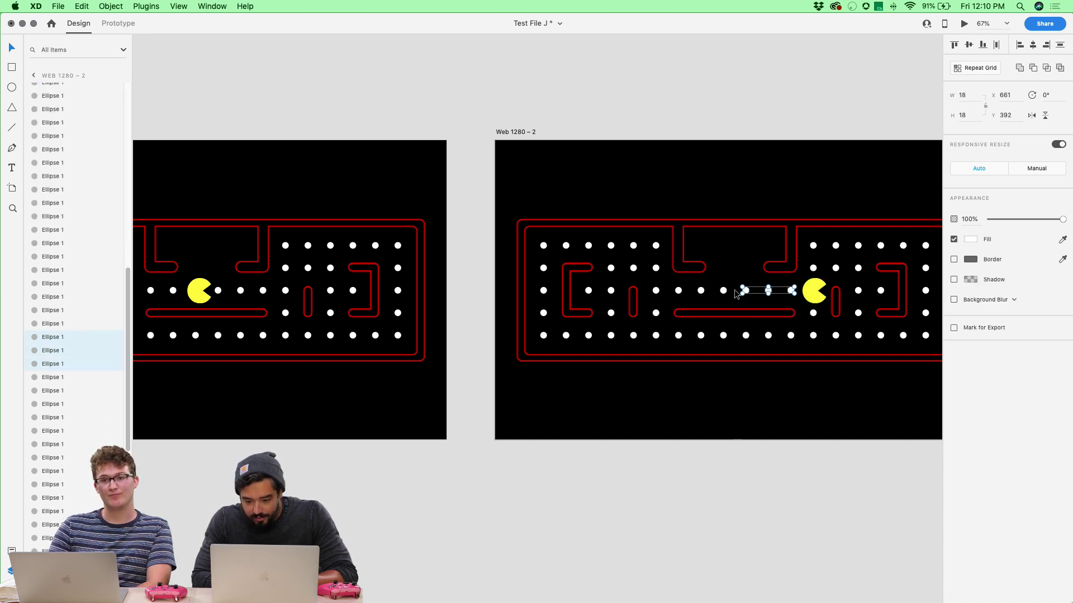
Step: Delete the five central-row dots directly behind Pac-Man on the duplicated artboard
{"action": "left_click", "coordinate": [723, 290], "text": "shift"}
{"action": "left_click", "coordinate": [701, 290], "text": "shift"}
{"action": "key", "text": "Delete"}
{"action": "scroll", "coordinate": [704, 289], "scroll_direction": "down", "scroll_amount": 3}
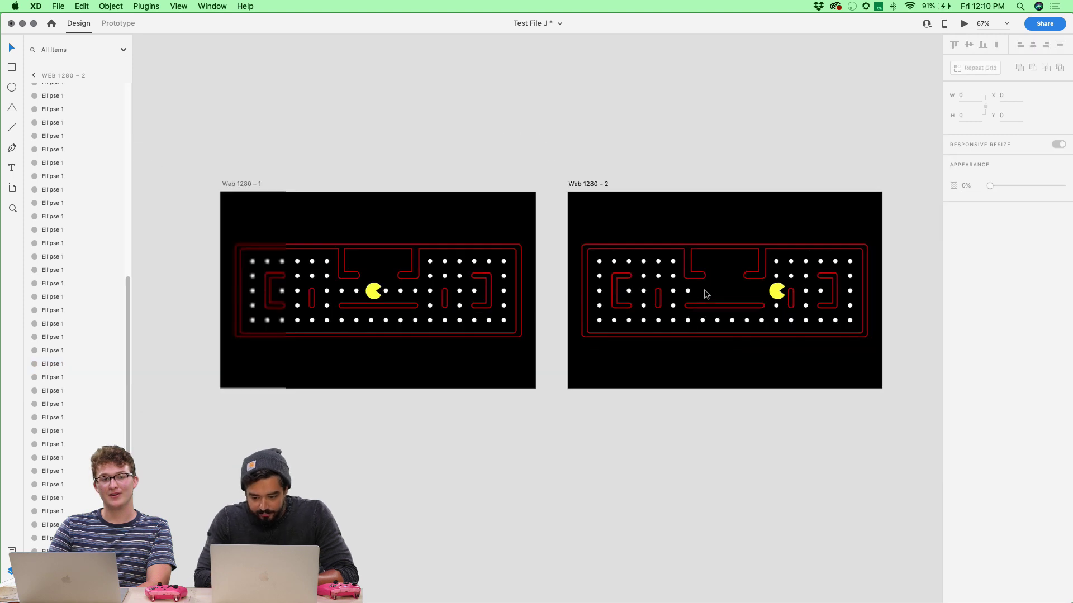
{"action": "scroll", "coordinate": [704, 290], "scroll_direction": "down", "scroll_amount": 3}
Step: Link Web 1280 – 1 to the new Web 1280 – 2 as a Keys & Gamepad interaction with the Auto-Animate action
{"action": "left_click", "coordinate": [508, 258]}
{"action": "left_click", "coordinate": [482, 225]}
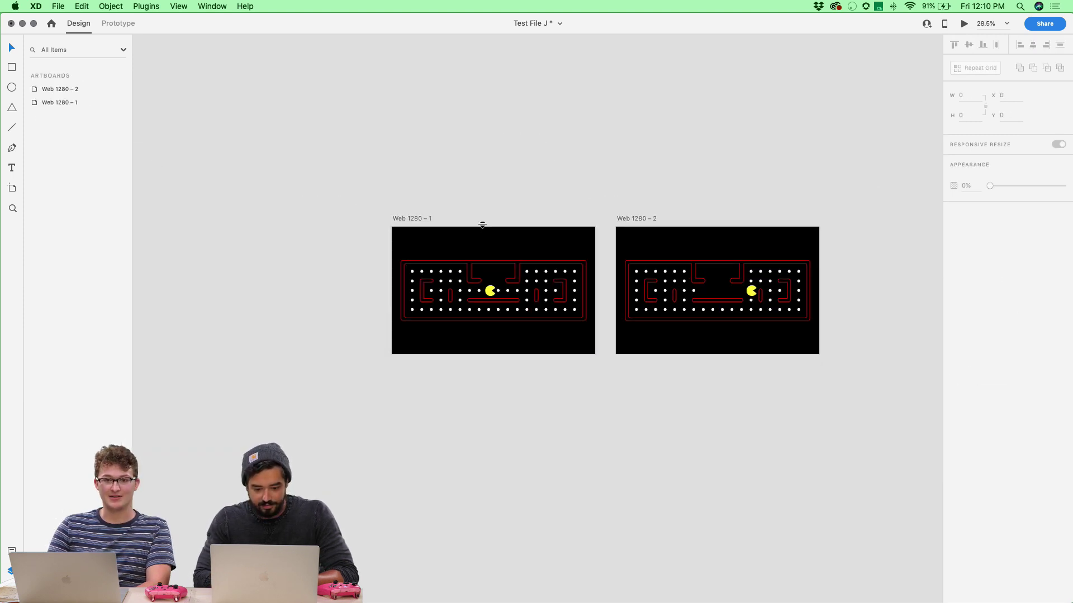
{"action": "left_click", "coordinate": [483, 224]}
{"action": "left_click", "coordinate": [117, 23]}
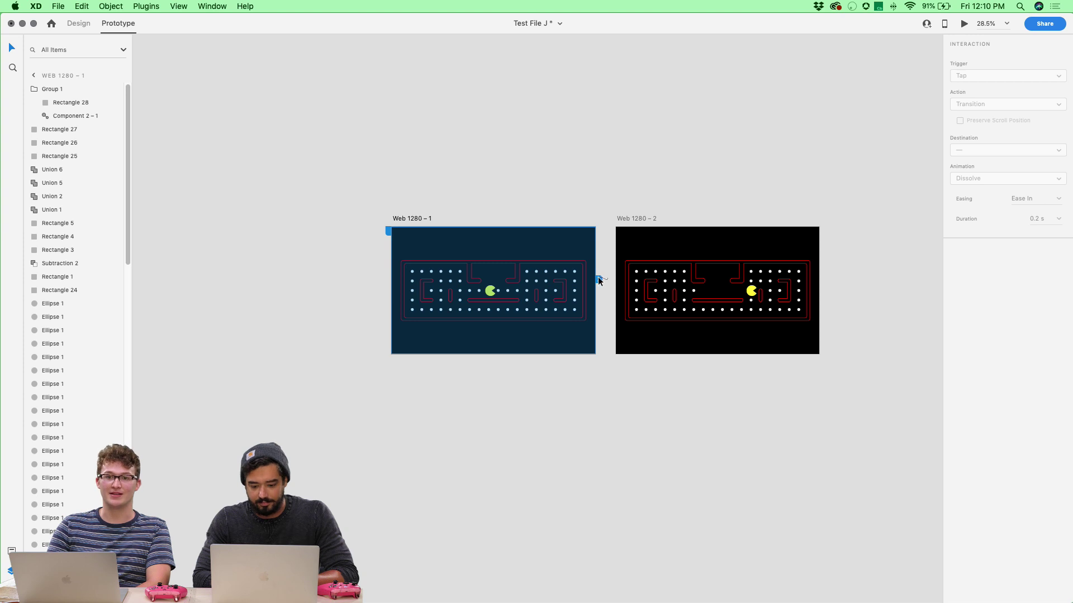
{"action": "left_click_drag", "start_coordinate": [598, 280], "coordinate": [625, 288]}
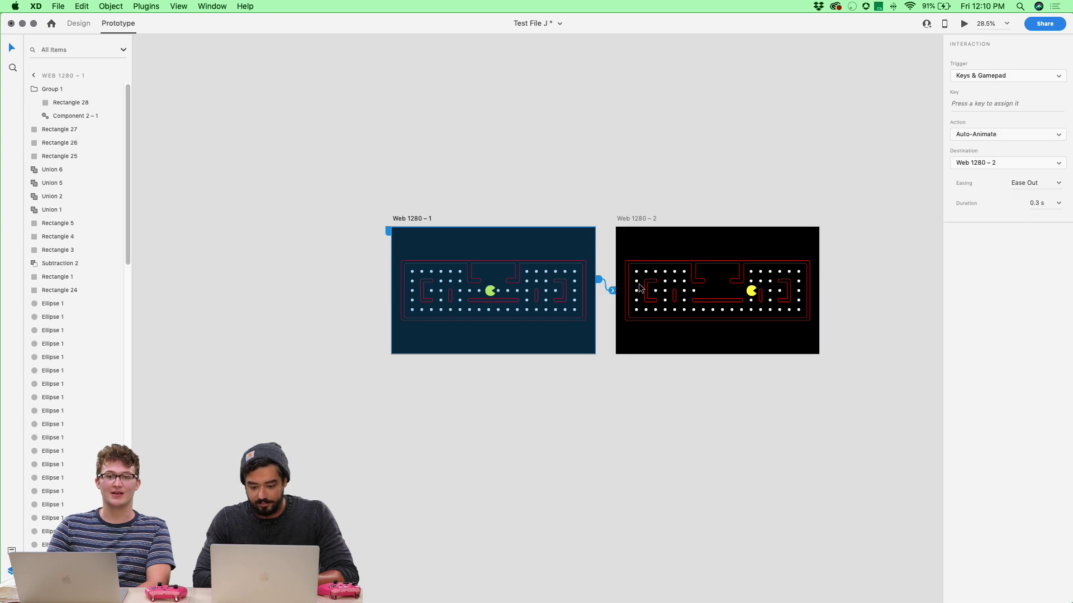
Step: Assign the gamepad's DPad Right as the key for the interaction from Web 1280 – 1 to Web 1280 – 2
{"action": "left_click", "coordinate": [970, 103]}
{"action": "key", "text": "Right"}
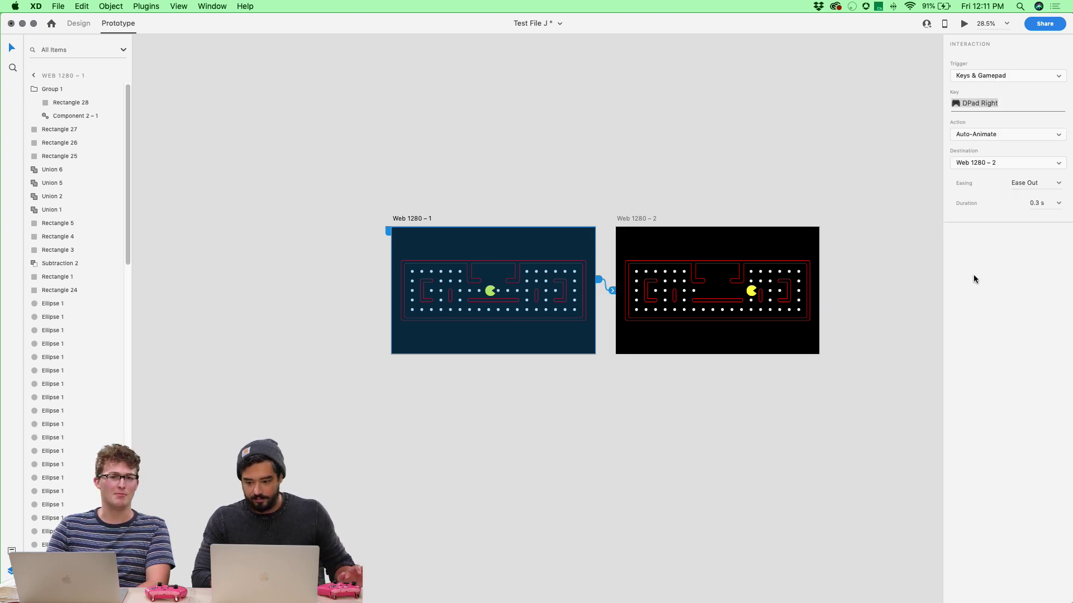
{"action": "left_click", "coordinate": [894, 285]}
{"action": "left_click", "coordinate": [592, 238]}
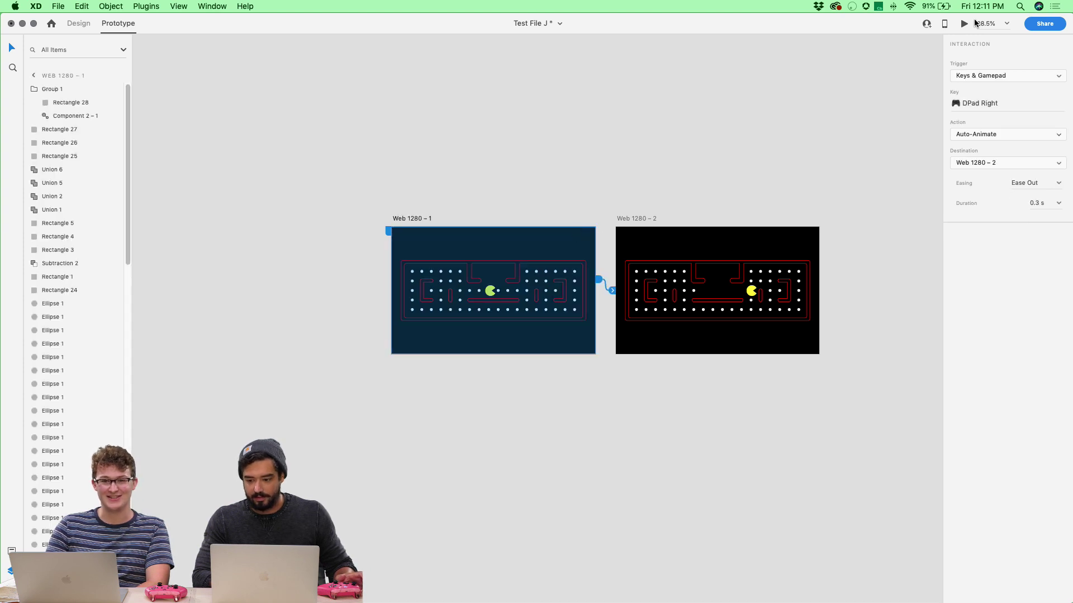
Step: Preview the prototype and test the DPad Right transition between the two artboards
{"action": "left_click", "coordinate": [965, 23]}
{"action": "key", "text": "Right"}
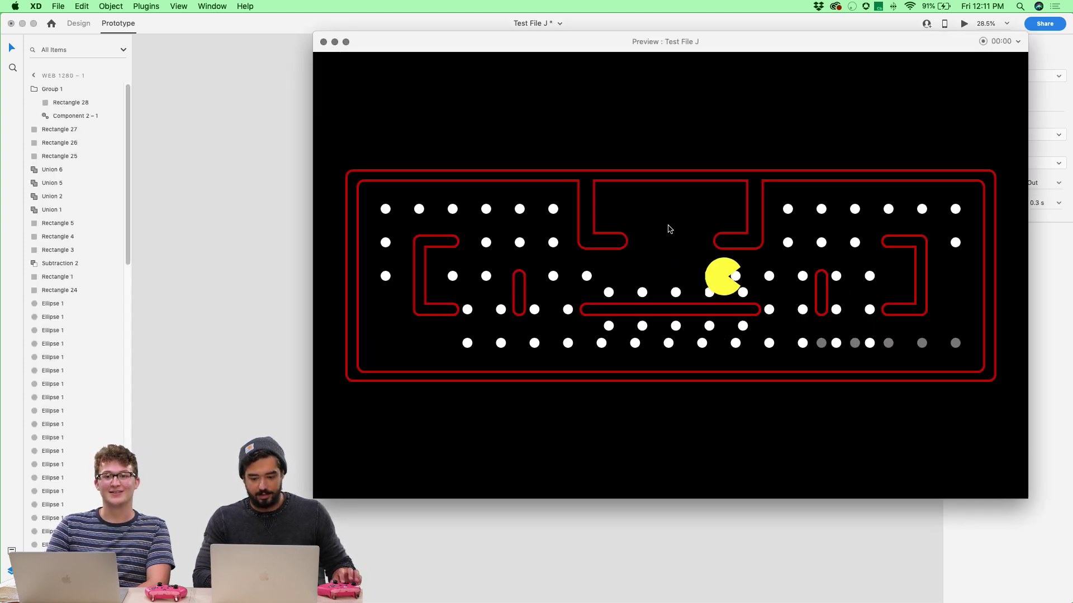
{"action": "left_click", "coordinate": [323, 42]}
{"action": "left_click", "coordinate": [575, 197]}
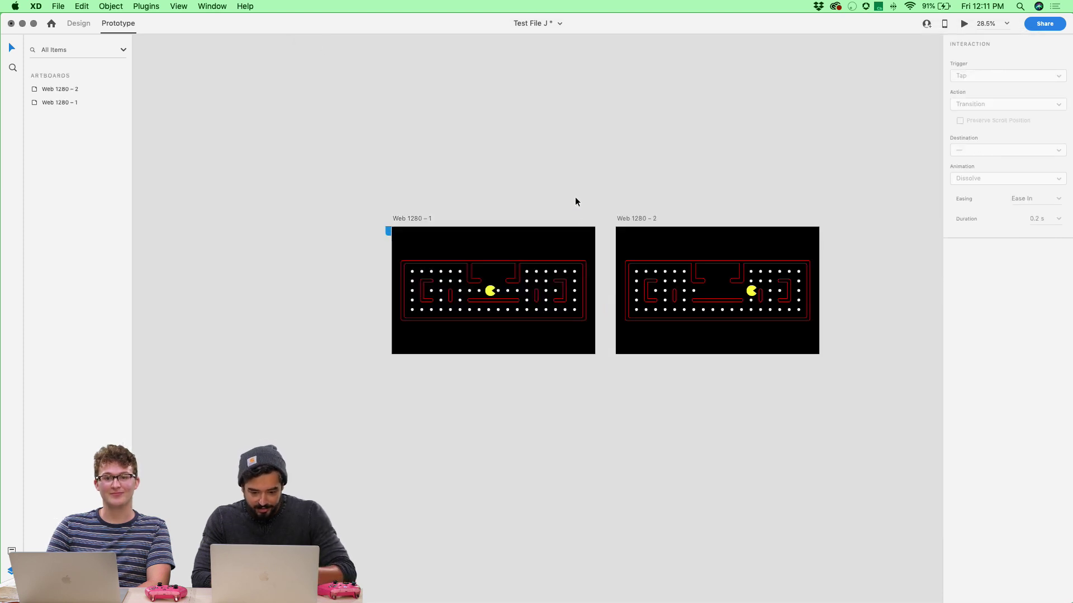
Step: Delete the Web 1280 – 2 artboard
{"action": "left_click", "coordinate": [527, 277]}
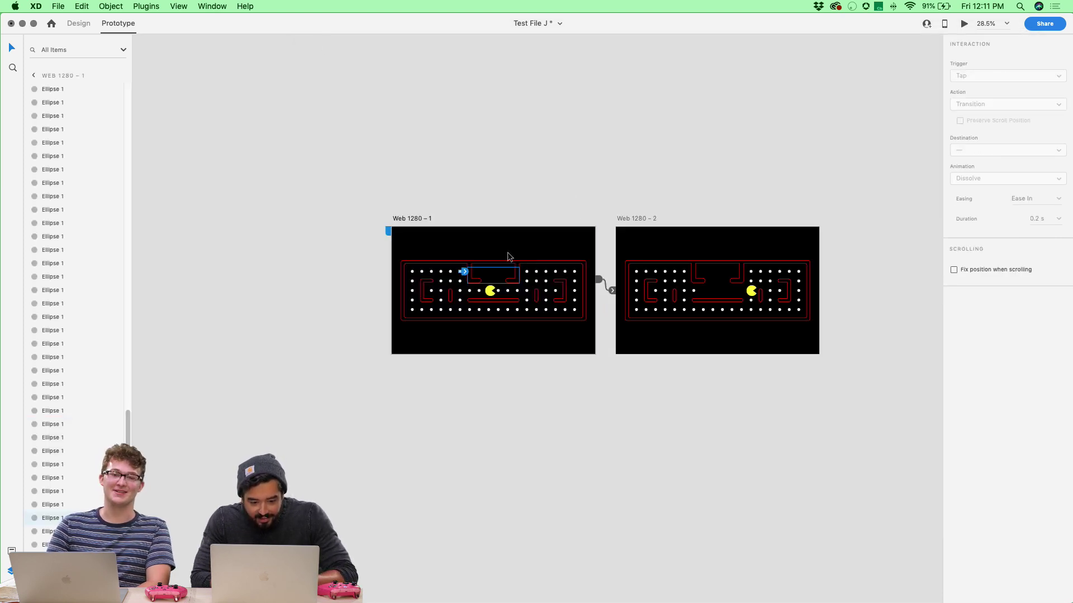
{"action": "left_click", "coordinate": [626, 222]}
{"action": "key", "text": "Delete"}
Step: Examine individual dots on Web 1280 – 1 and where their layers sit in the artboard's layer order
{"action": "scroll", "coordinate": [374, 264], "scroll_direction": "up", "scroll_amount": 5}
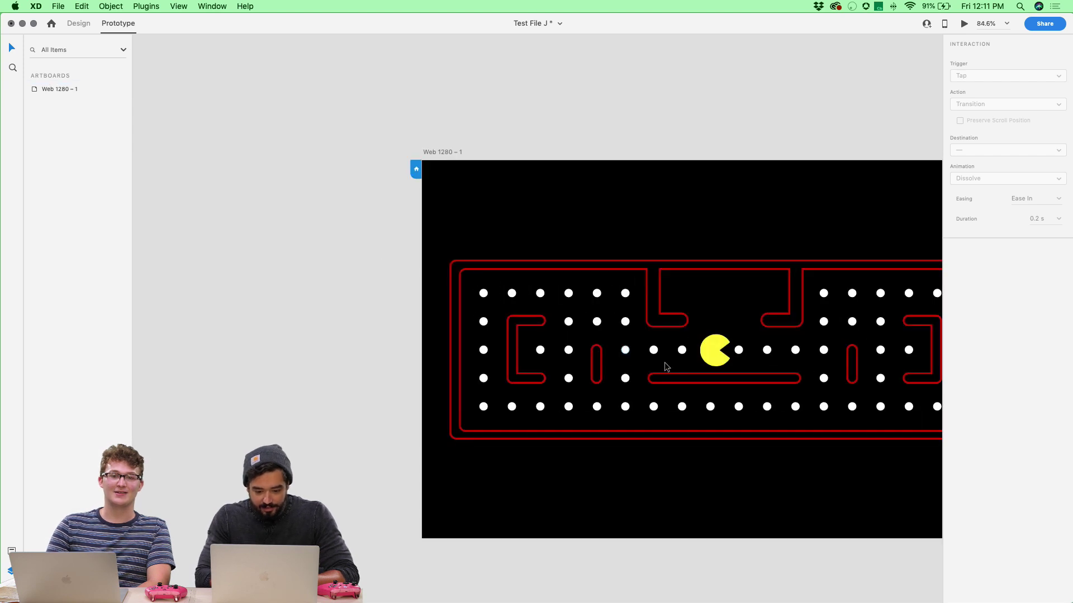
{"action": "left_click", "coordinate": [682, 351]}
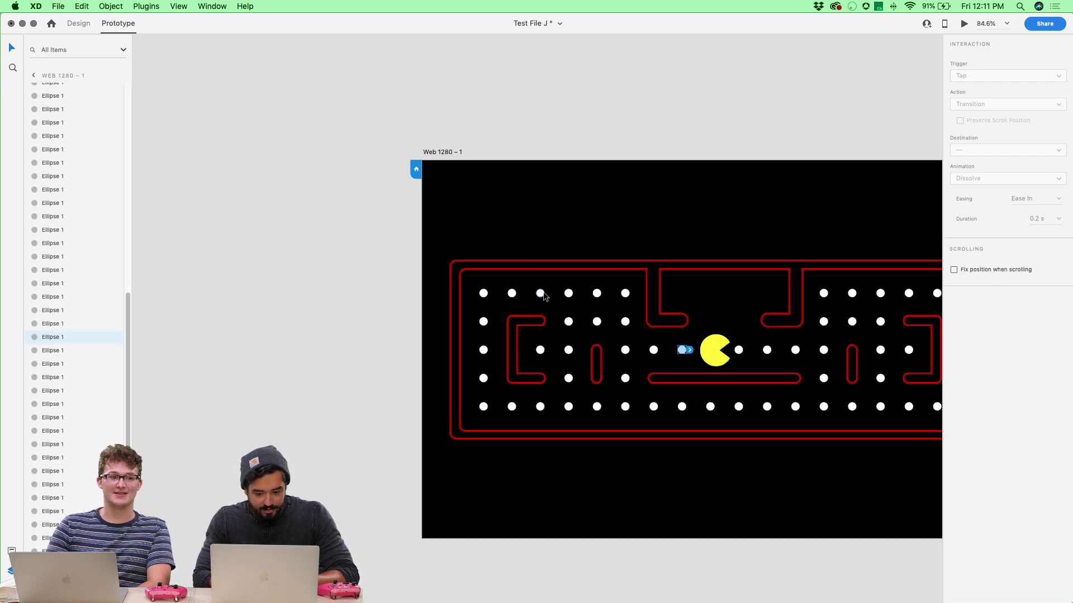
{"action": "scroll", "coordinate": [543, 292], "scroll_direction": "down", "scroll_amount": 5}
{"action": "scroll", "coordinate": [519, 251], "scroll_direction": "right", "scroll_amount": 3}
{"action": "left_click", "coordinate": [519, 200]}
{"action": "left_click", "coordinate": [369, 143]}
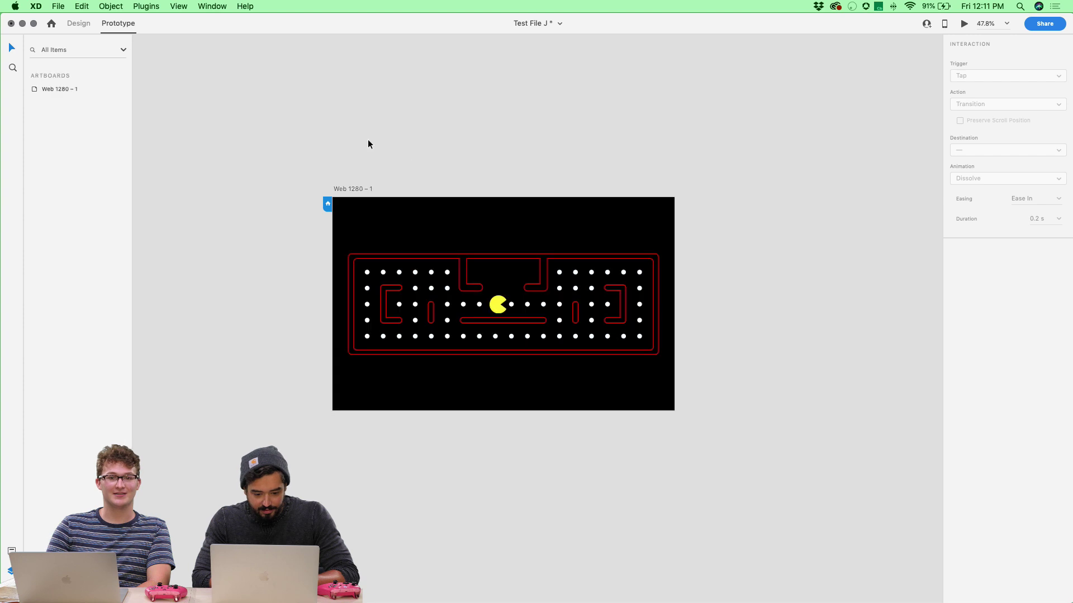
{"action": "left_click", "coordinate": [367, 272]}
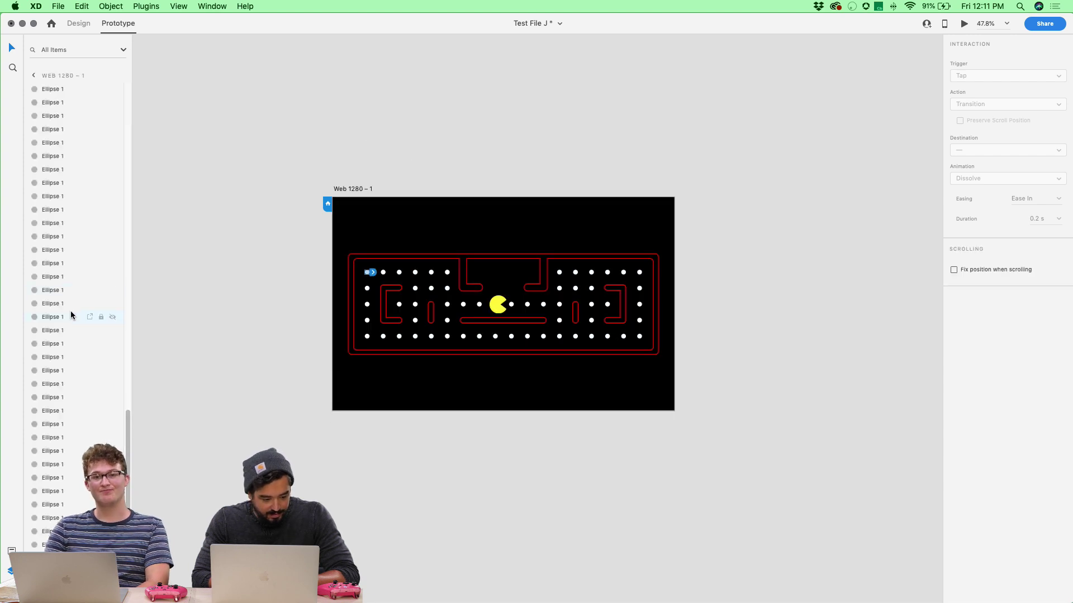
{"action": "scroll", "coordinate": [64, 145], "scroll_direction": "up", "scroll_amount": 15}
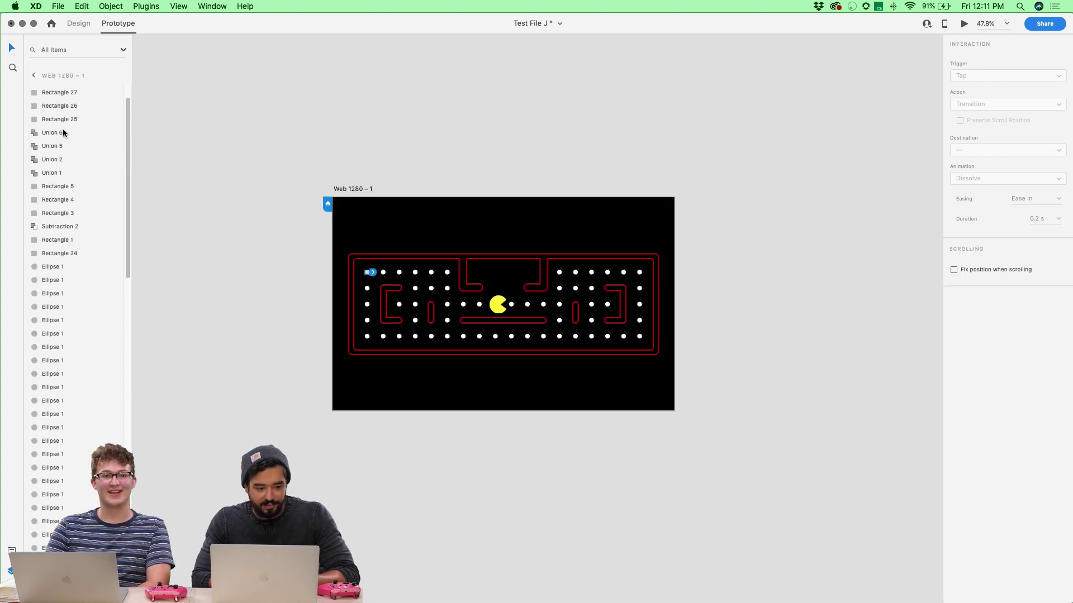
Step: Switch to Design mode and select the first dot in the maze's upper row on Web 1280 – 1
{"action": "left_click", "coordinate": [454, 85]}
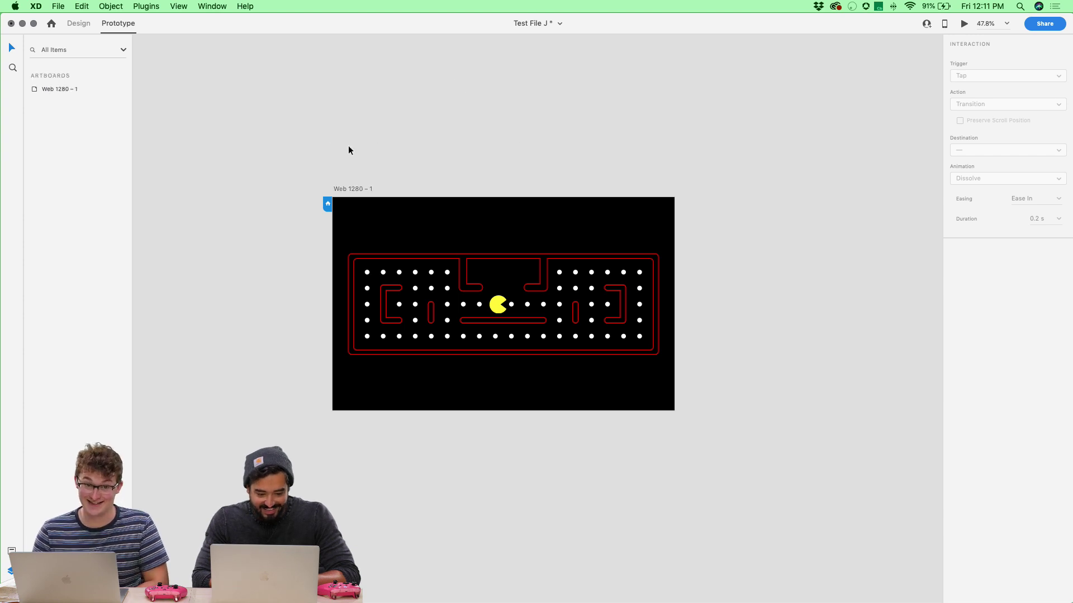
{"action": "left_click", "coordinate": [79, 23]}
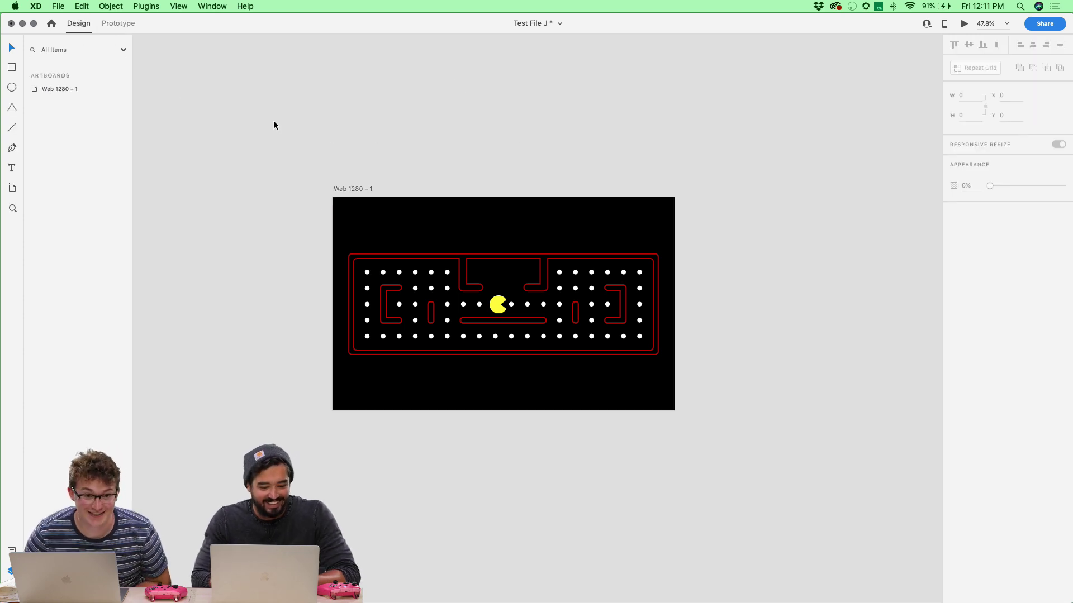
{"action": "left_click", "coordinate": [367, 272]}
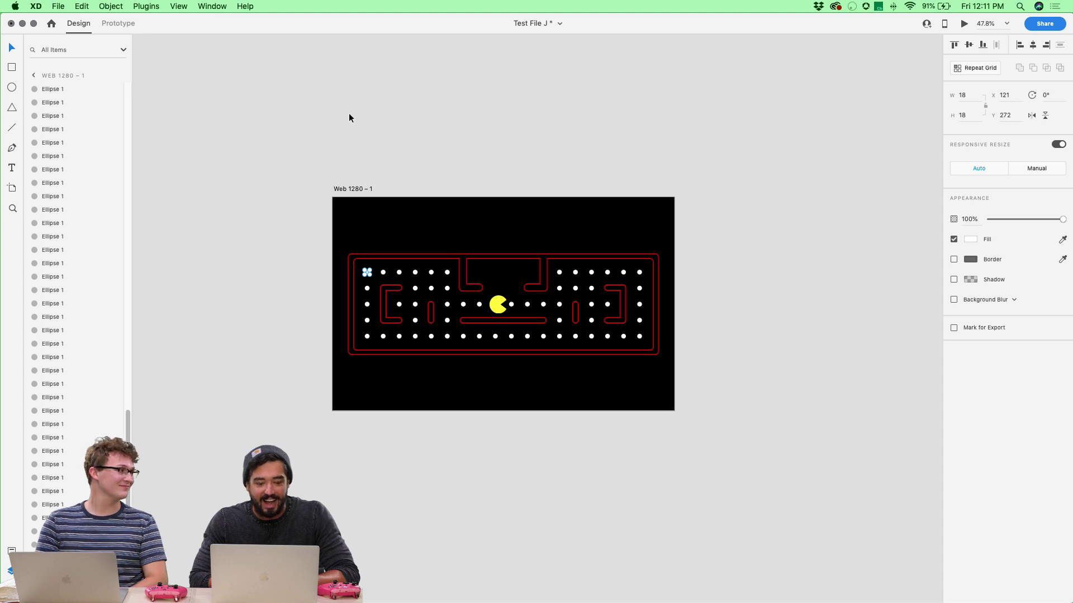
Step: Duplicate Web 1280 – 1 beside the original at X 1677, compare the first dots of both artboards, and delete the duplicate
{"action": "left_click_drag", "start_coordinate": [373, 189], "coordinate": [715, 192]}
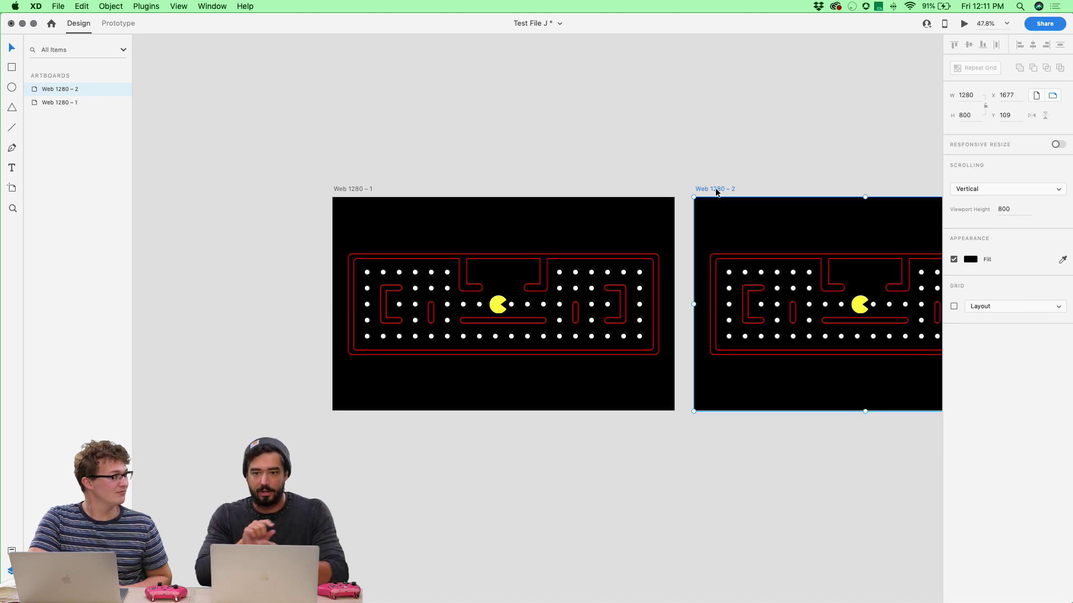
{"action": "scroll", "coordinate": [715, 188], "scroll_direction": "right", "scroll_amount": 4}
{"action": "scroll", "coordinate": [715, 188], "scroll_direction": "down", "scroll_amount": 1}
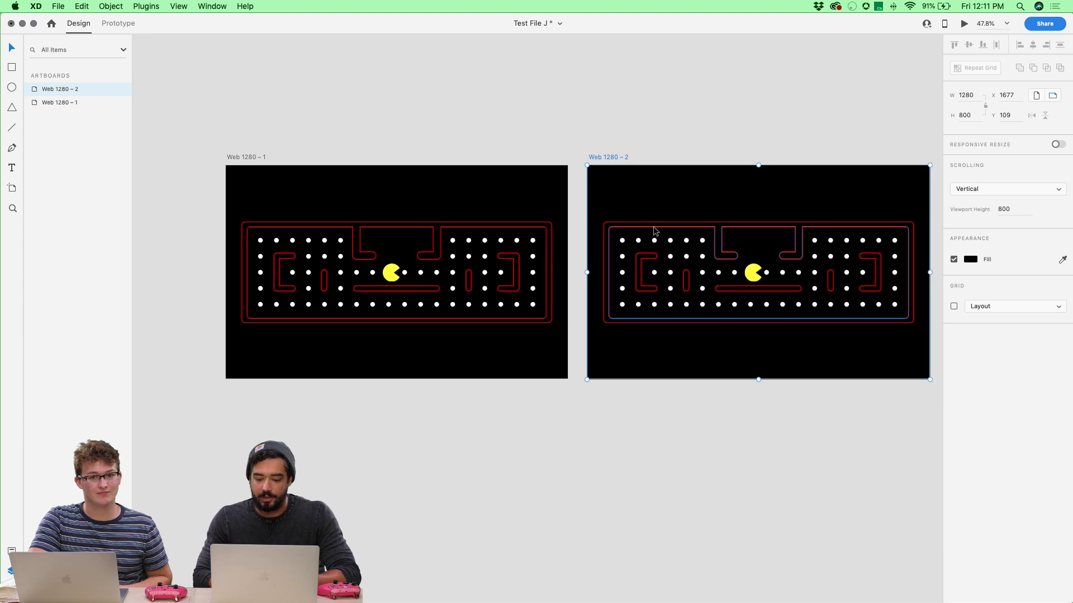
{"action": "left_click", "coordinate": [623, 241]}
{"action": "left_click", "coordinate": [260, 241]}
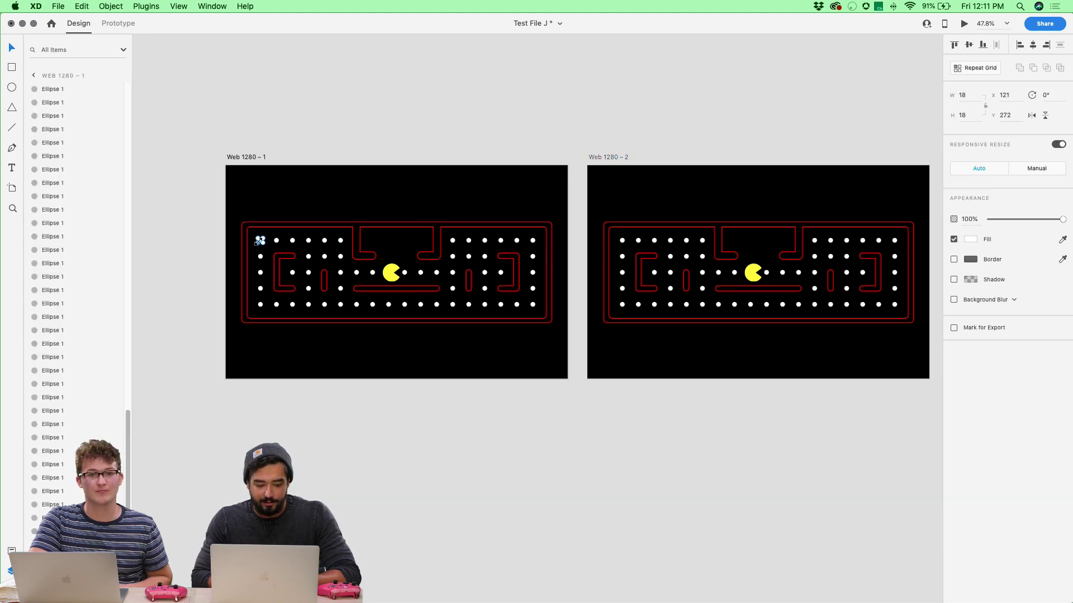
{"action": "key", "text": "super+a"}
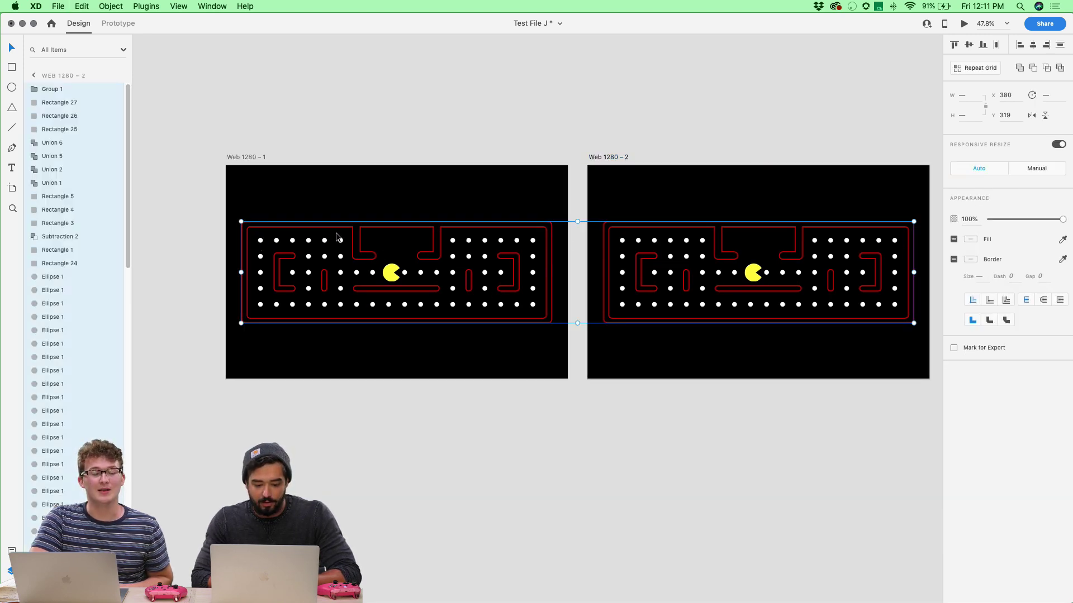
{"action": "left_click", "coordinate": [290, 172]}
{"action": "left_click", "coordinate": [597, 160]}
{"action": "key", "text": "Delete"}
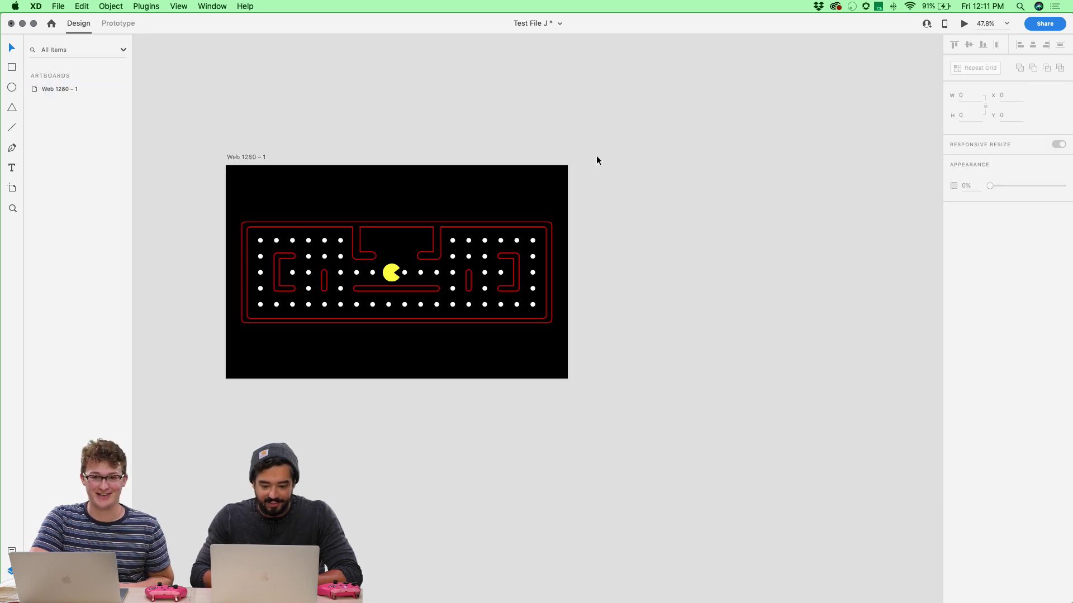
Step: Select all the Ellipse 1 dot layers on Web 1280 – 1 and turn them into a single component
{"action": "left_click", "coordinate": [226, 157]}
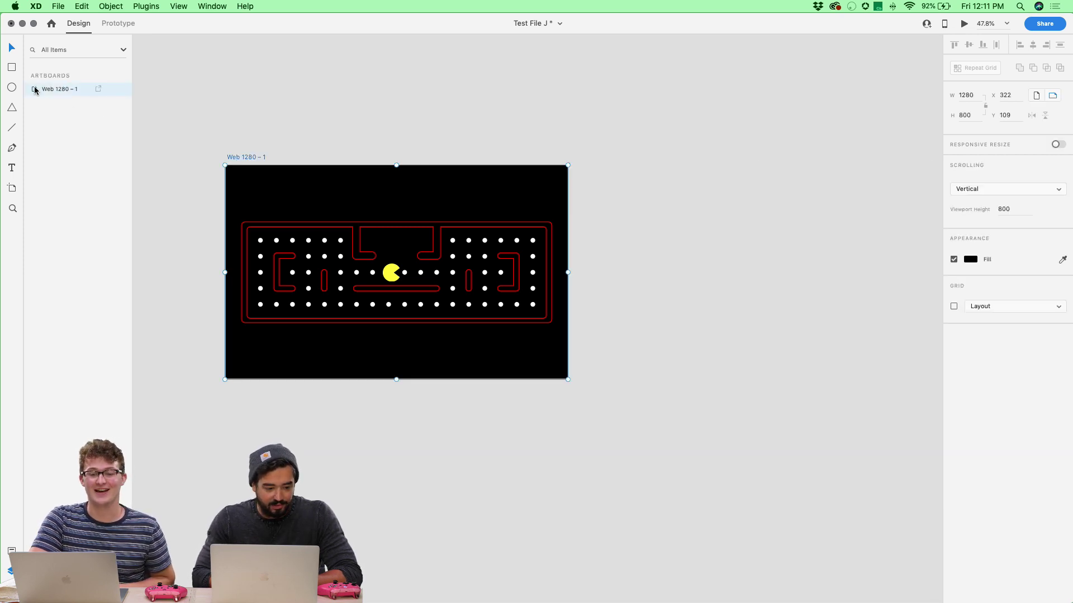
{"action": "left_click", "coordinate": [260, 240]}
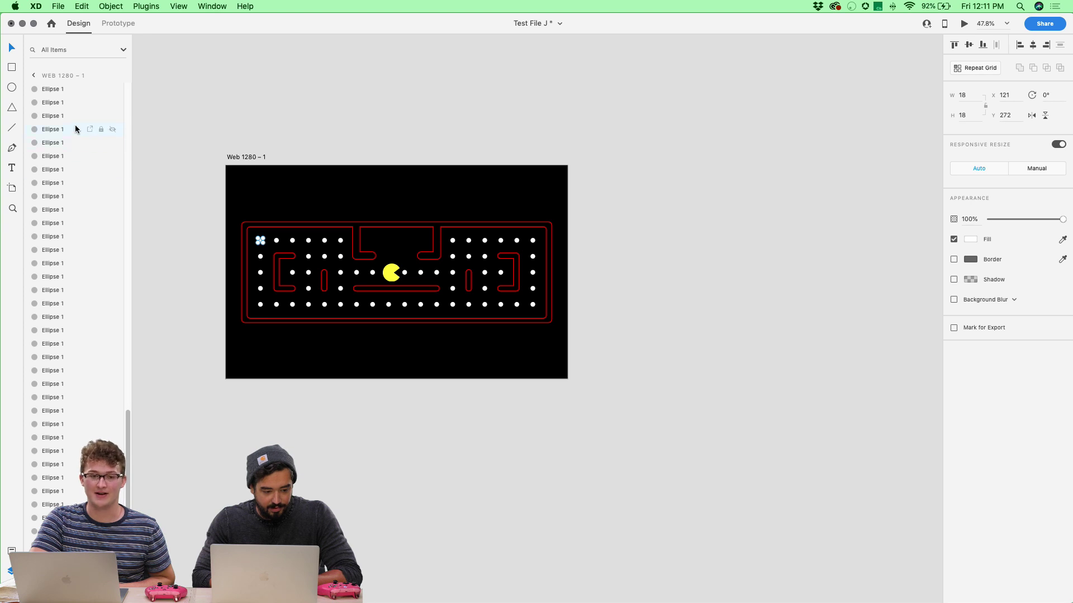
{"action": "scroll", "coordinate": [75, 127], "scroll_direction": "up", "scroll_amount": 15}
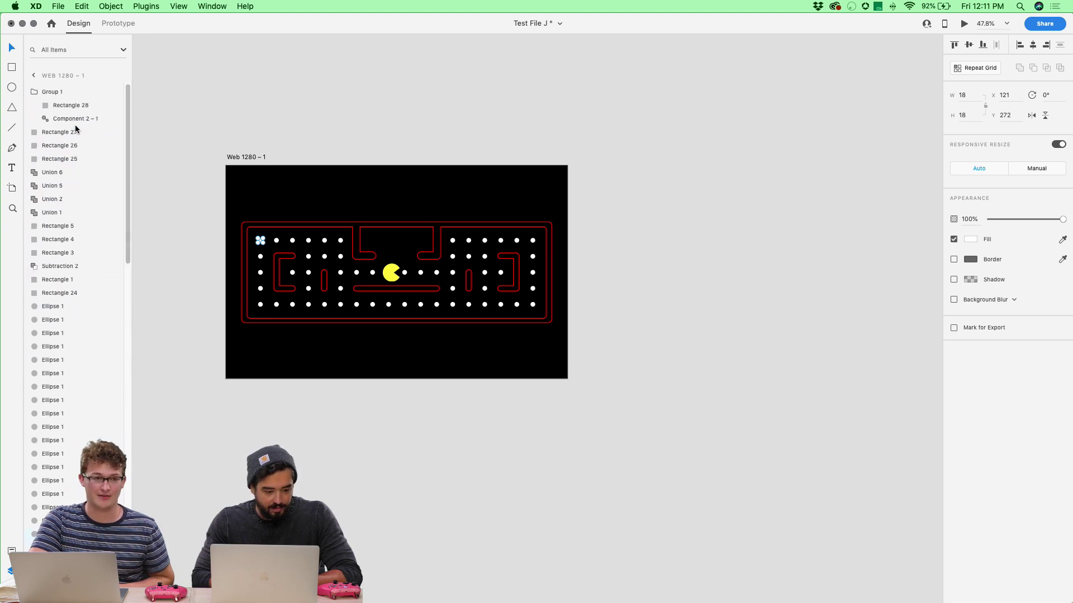
{"action": "left_click", "coordinate": [54, 311], "text": "shift"}
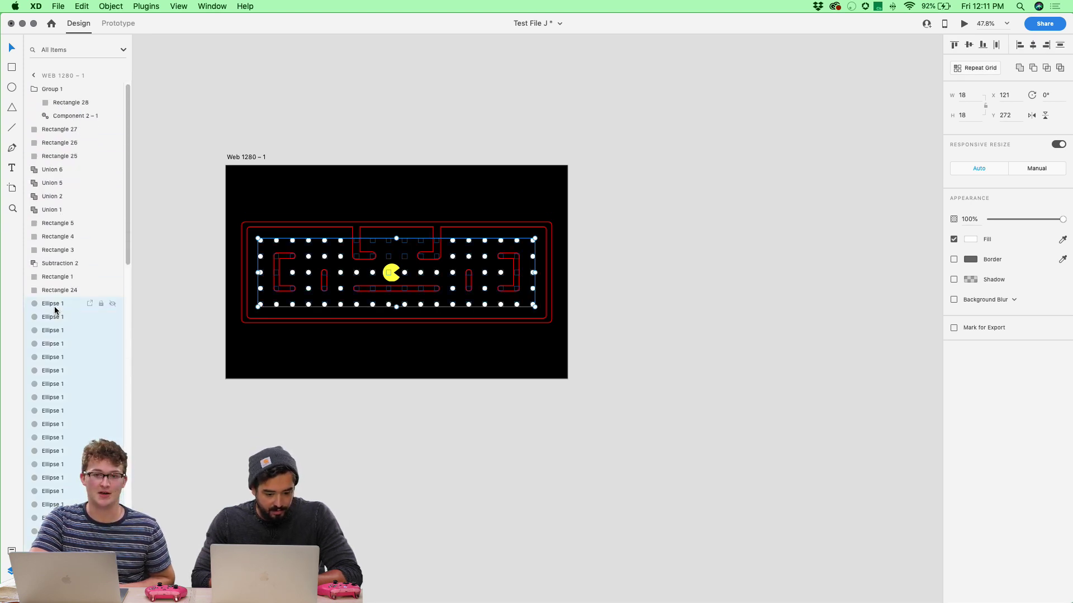
{"action": "scroll", "coordinate": [55, 310], "scroll_direction": "down", "scroll_amount": 2}
{"action": "left_click", "coordinate": [192, 132]}
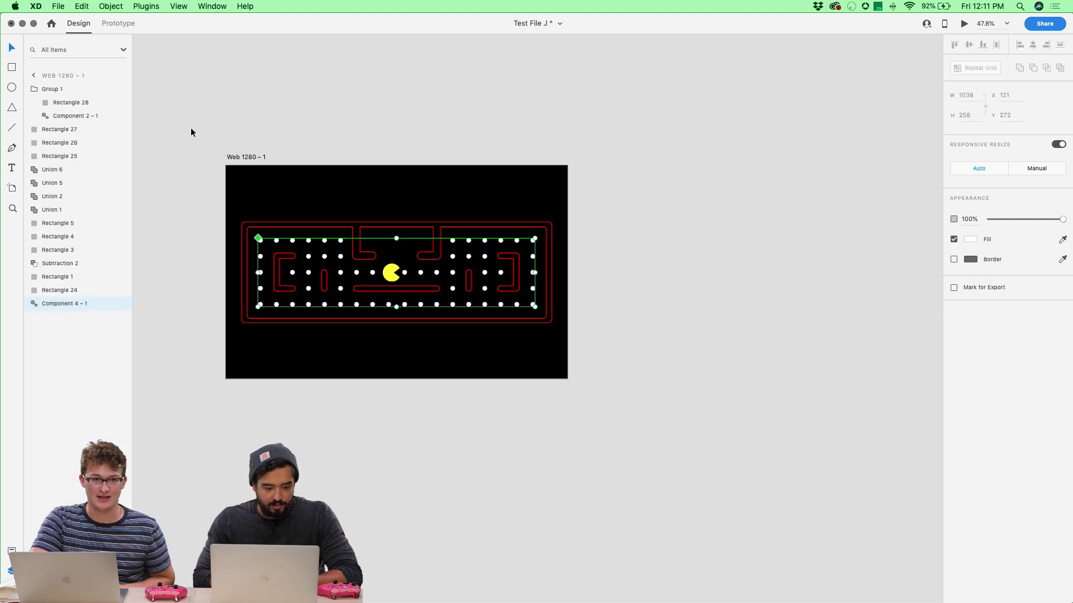
Step: Duplicate the Web 1280 – 1 artboard beside the original at X 1923
{"action": "left_click", "coordinate": [249, 157]}
{"action": "left_click_drag", "start_coordinate": [249, 157], "coordinate": [615, 154]}
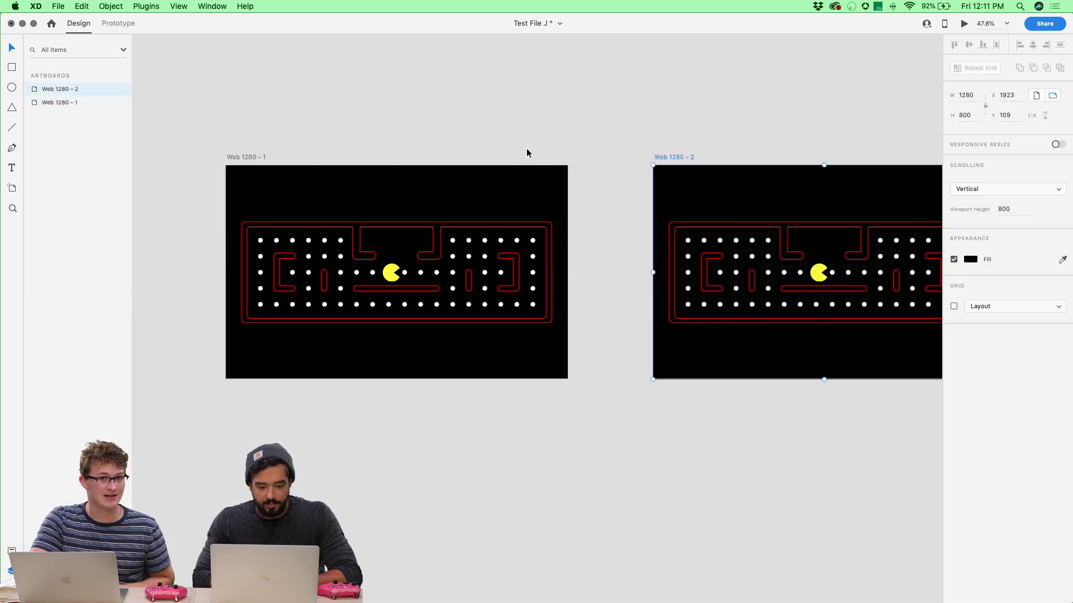
{"action": "left_click", "coordinate": [123, 49]}
{"action": "left_click", "coordinate": [123, 33]}
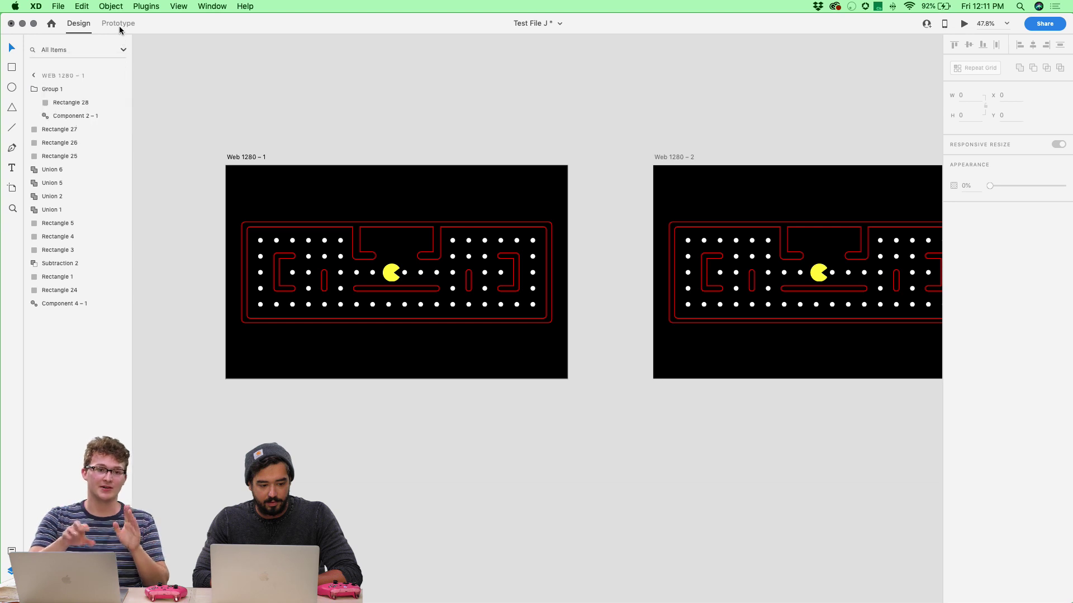
Step: Link Web 1280 – 1 to Web 1280 – 2 as a Keys & Gamepad Auto-Animate interaction triggered by DPad Right, and preview it
{"action": "left_click", "coordinate": [118, 23]}
{"action": "left_click_drag", "start_coordinate": [571, 262], "coordinate": [707, 298]}
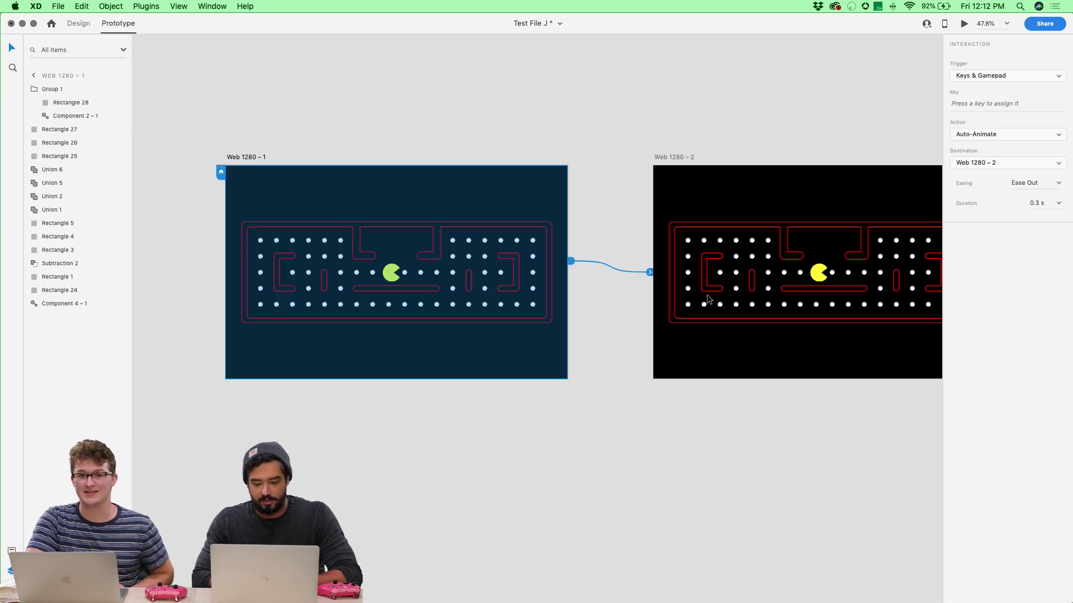
{"action": "left_click", "coordinate": [979, 103]}
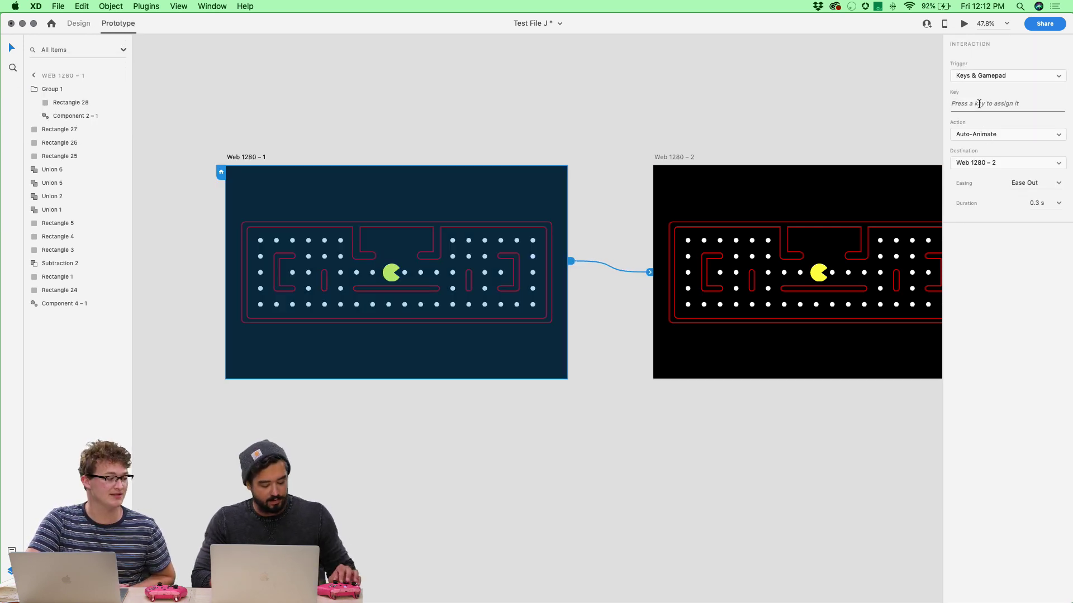
{"action": "key", "text": "Right"}
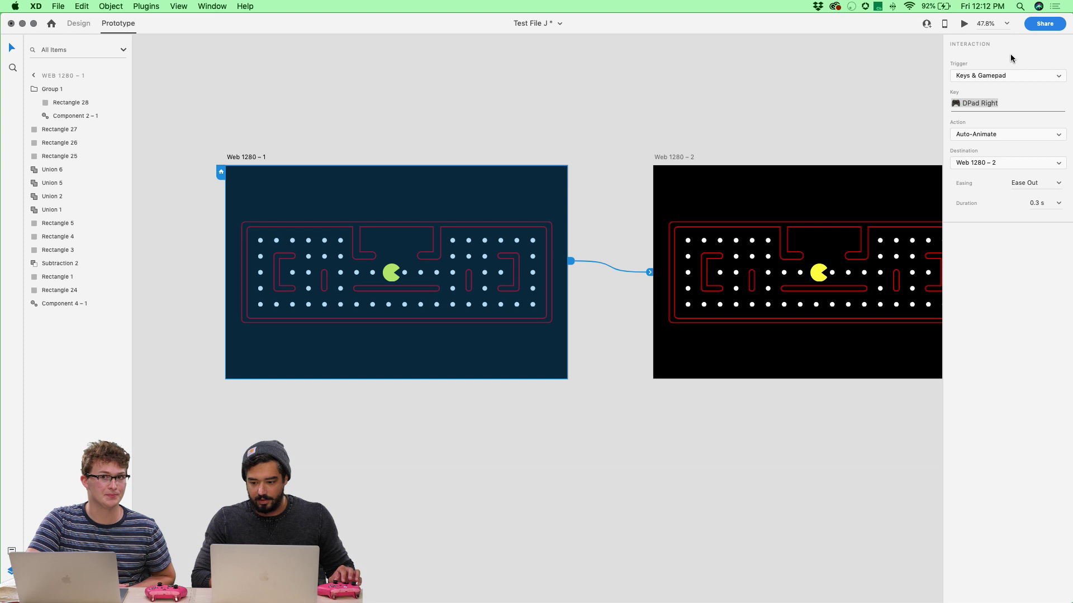
{"action": "left_click", "coordinate": [670, 164]}
{"action": "left_click", "coordinate": [548, 179]}
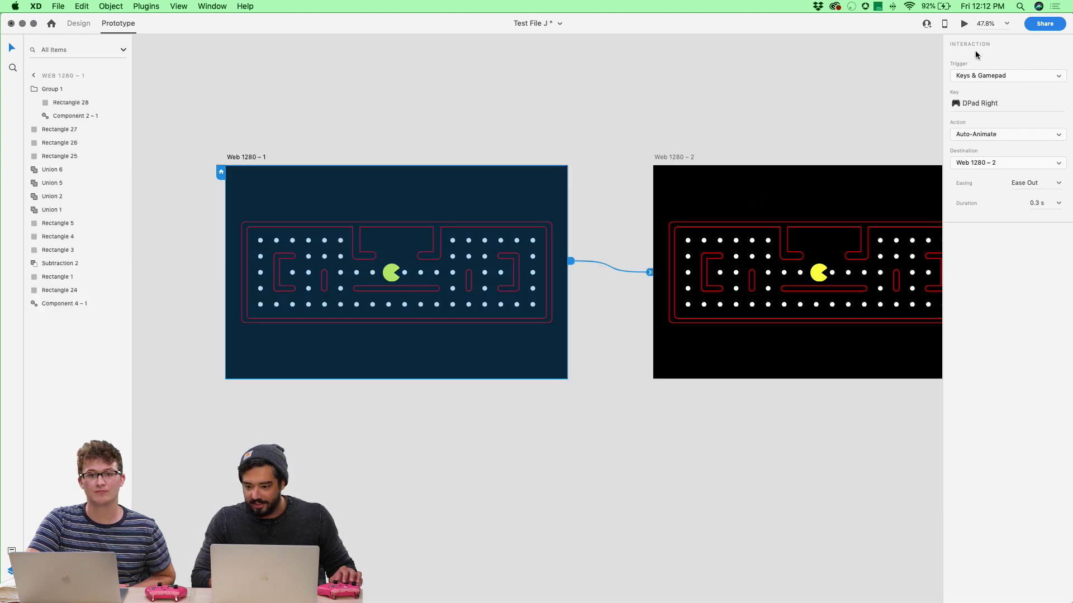
{"action": "left_click", "coordinate": [964, 24]}
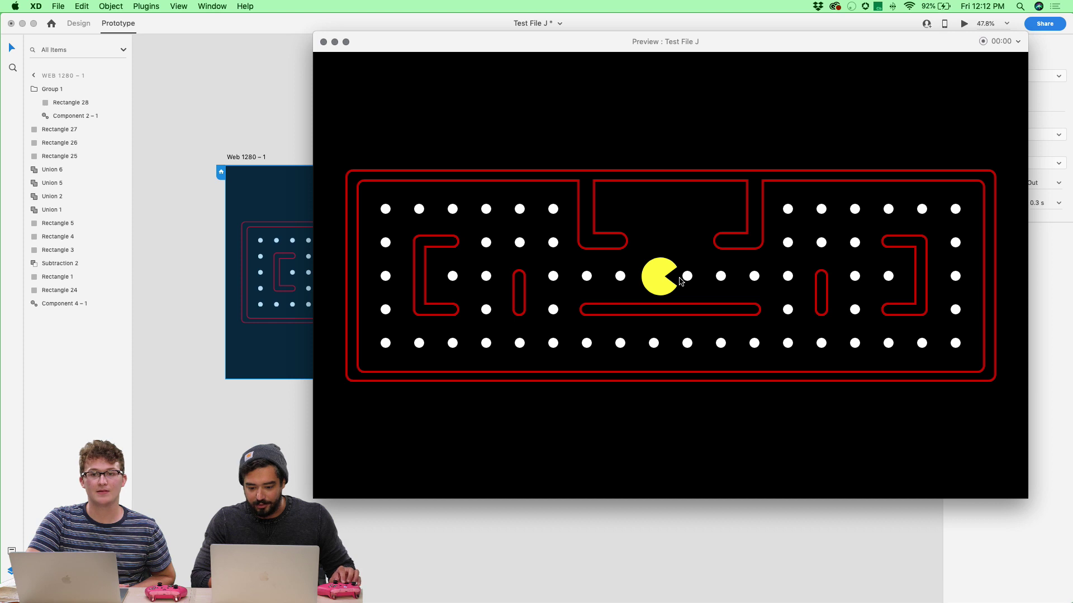
{"action": "left_click", "coordinate": [323, 42]}
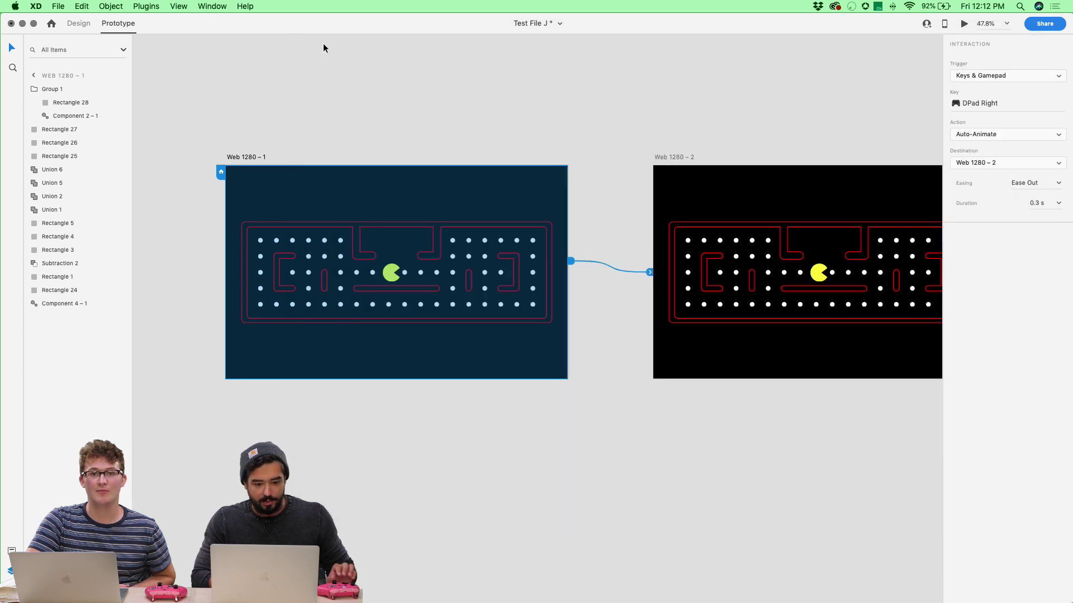
Step: Move the Pac-Man group on Web 1280 – 2 right along the central row to just before the short vertical wall, and preview the transition
{"action": "left_click", "coordinate": [819, 272]}
{"action": "left_click_drag", "start_coordinate": [820, 274], "coordinate": [875, 274]}
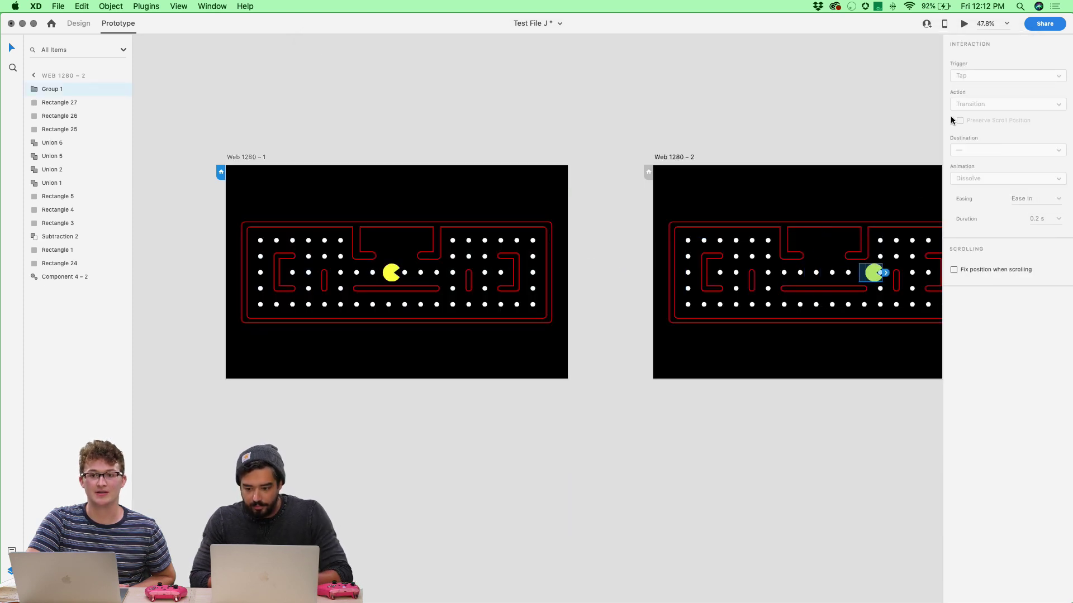
{"action": "left_click", "coordinate": [471, 221]}
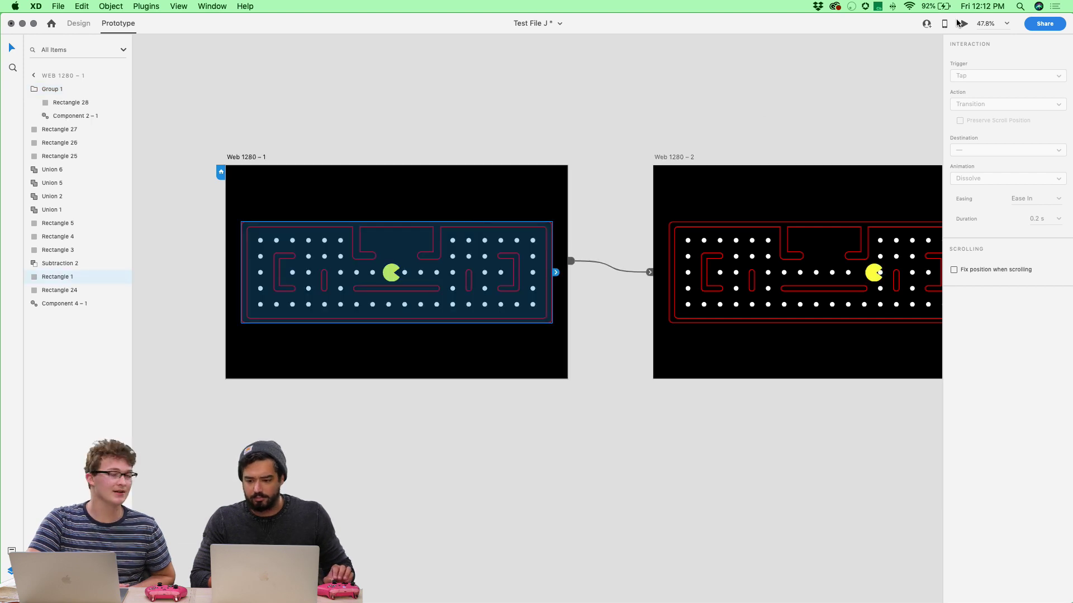
{"action": "left_click", "coordinate": [962, 24]}
{"action": "left_click", "coordinate": [680, 245]}
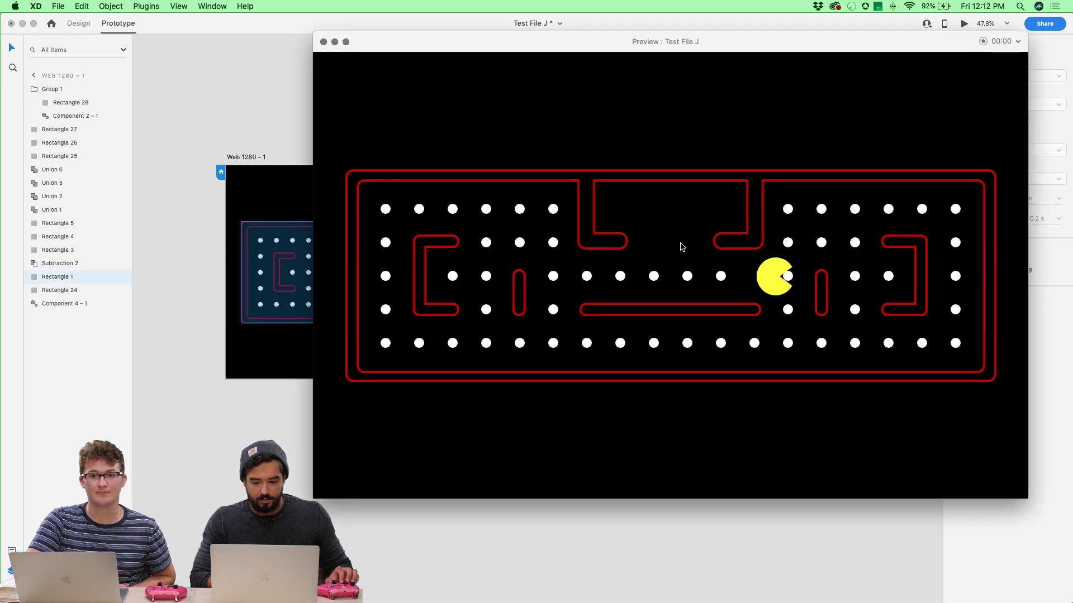
{"action": "left_click", "coordinate": [324, 42]}
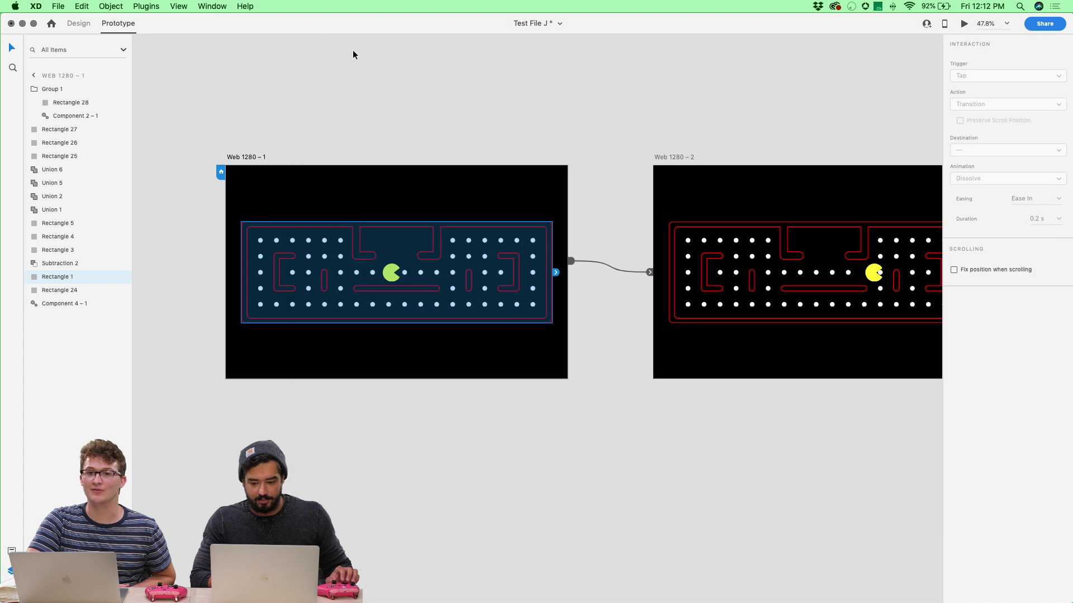
Step: Delete the four Ellipse 1 dots just behind Pac-Man in the central row on Web 1280 – 2
{"action": "double_click", "coordinate": [800, 272]}
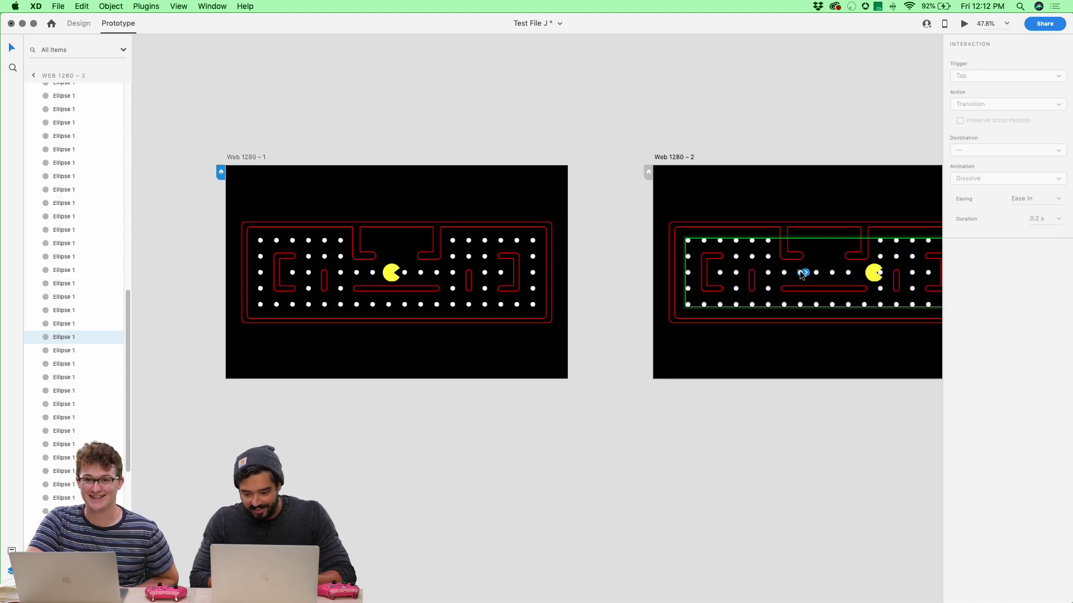
{"action": "left_click", "coordinate": [816, 272], "text": "shift"}
{"action": "left_click", "coordinate": [831, 273], "text": "shift"}
{"action": "left_click", "coordinate": [848, 273], "text": "shift"}
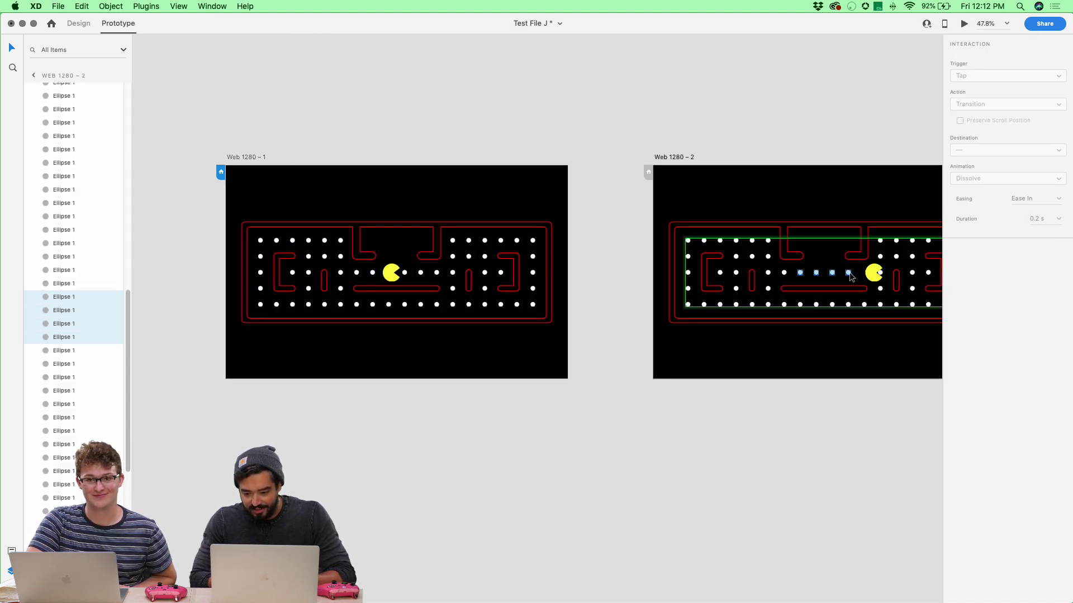
{"action": "key", "text": "Delete"}
Step: Preview the DPad Right transition from Web 1280 – 1 to Web 1280 – 2 with the dots removed
{"action": "left_click", "coordinate": [527, 184]}
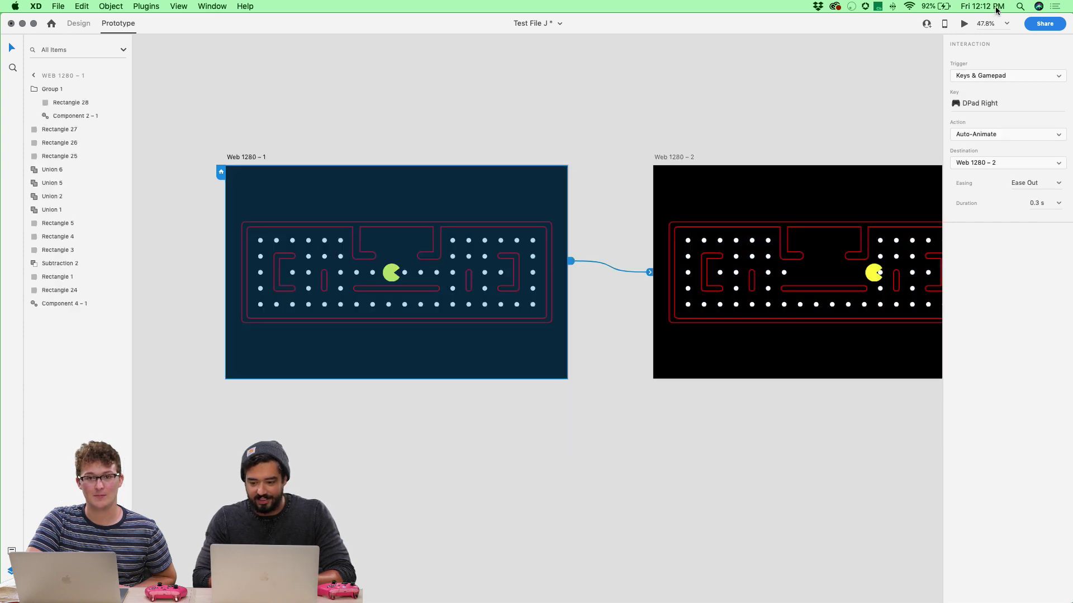
{"action": "left_click", "coordinate": [964, 22]}
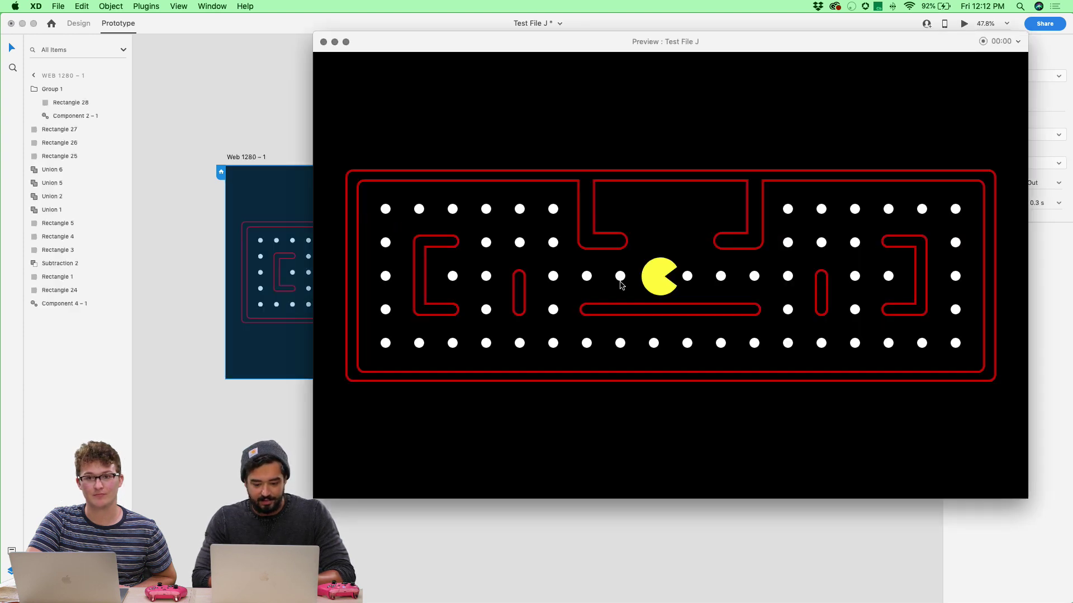
{"action": "key", "text": "Right"}
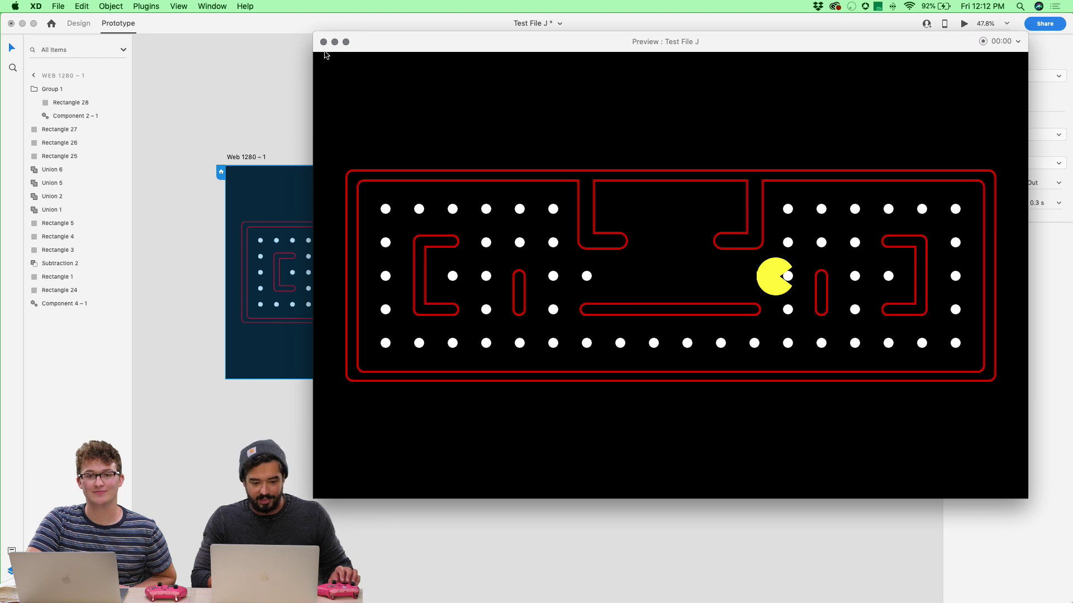
{"action": "left_click", "coordinate": [323, 42]}
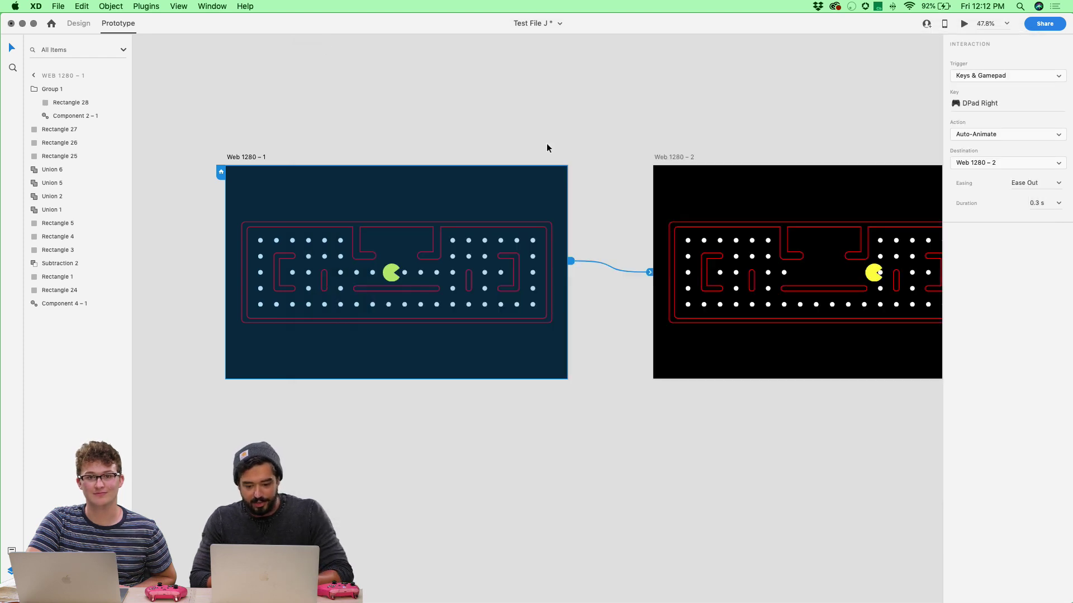
Step: Undo the recent edits back to the single Web 1280 – 1 artboard whose maze component still contains the dot repeat grid
{"action": "left_click", "coordinate": [689, 183]}
{"action": "key", "text": "super+z"}
{"action": "key", "text": "super+z"}
{"action": "key", "text": "super+z"}
{"action": "key", "text": "super+z"}
{"action": "key", "text": "super+z"}
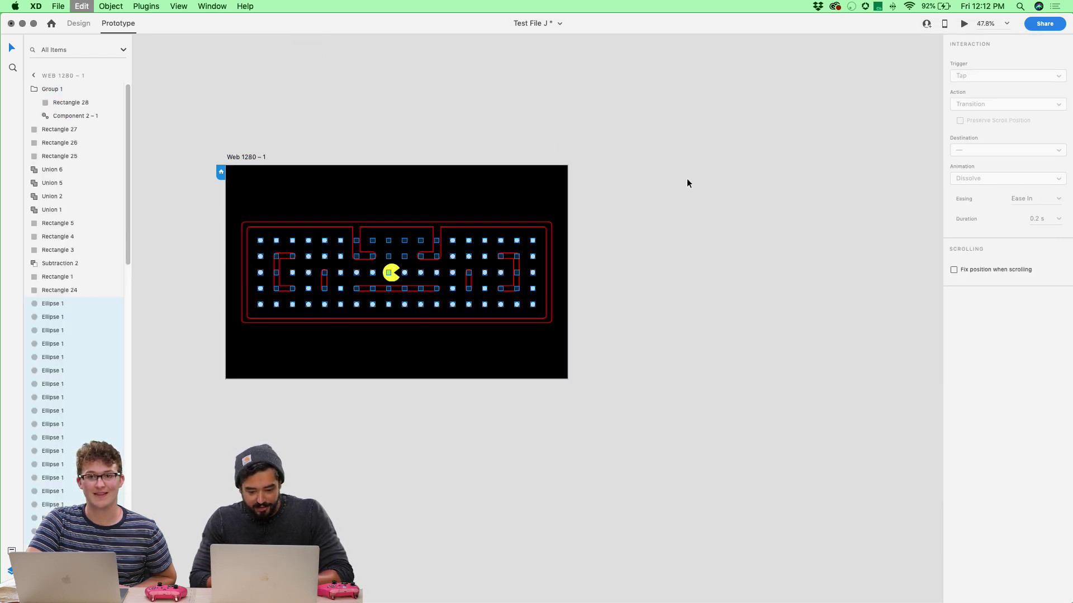
{"action": "key", "text": "super+z"}
{"action": "key", "text": "super+z"}
{"action": "key", "text": "super+z"}
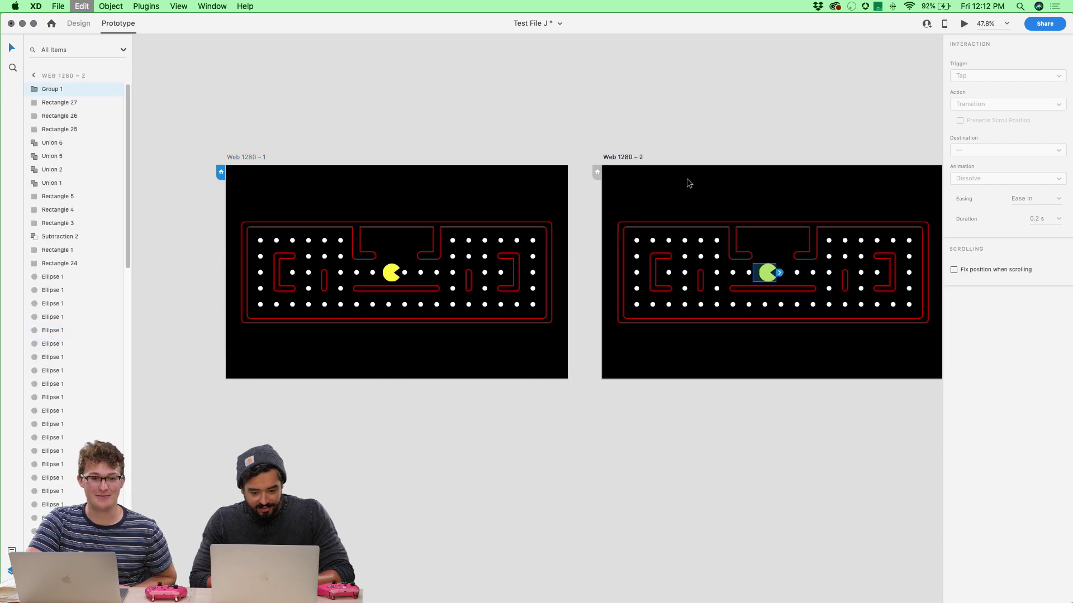
{"action": "key", "text": "super+z"}
{"action": "key", "text": "super+z"}
{"action": "key", "text": "super+z"}
{"action": "key", "text": "super+z"}
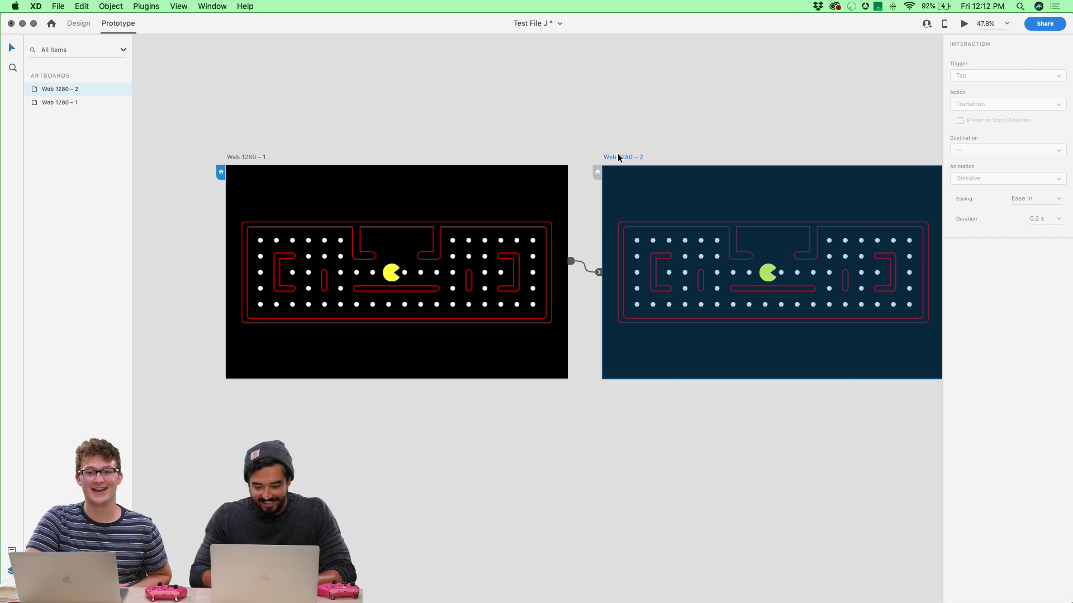
{"action": "key", "text": "super+z"}
{"action": "key", "text": "super+z"}
{"action": "key", "text": "super+z"}
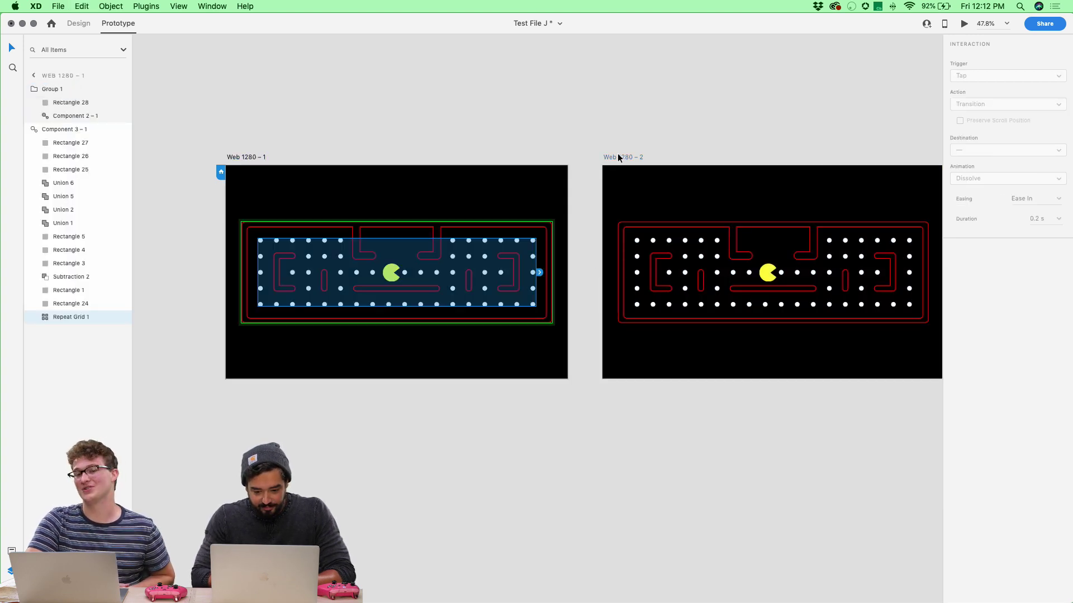
{"action": "key", "text": "super+z"}
{"action": "key", "text": "super+z"}
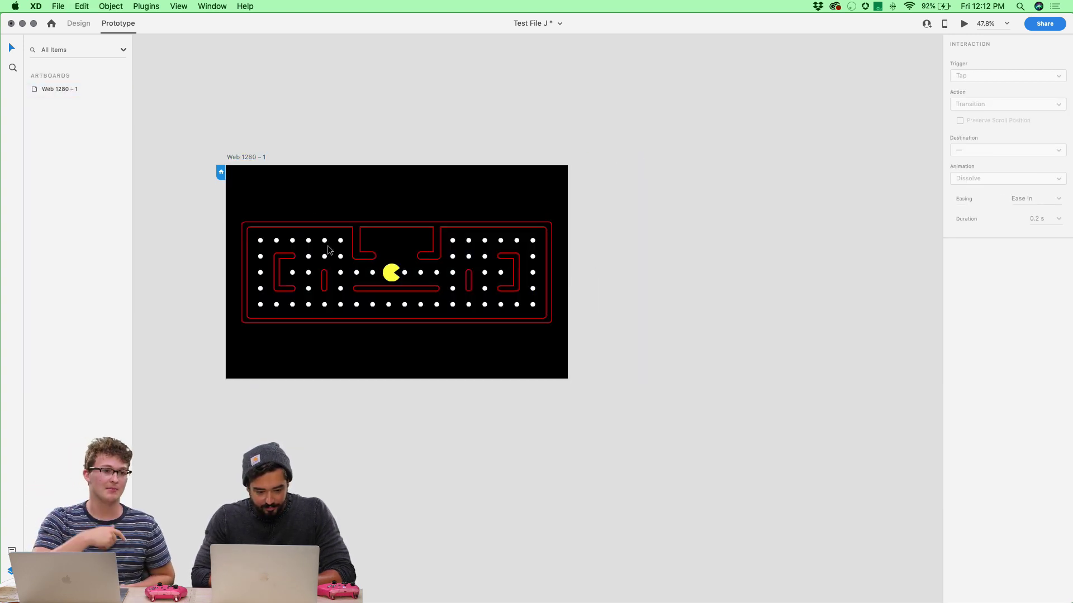
{"action": "key", "text": "super+z"}
{"action": "key", "text": "super+z"}
{"action": "key", "text": "super+z"}
{"action": "key", "text": "super+z"}
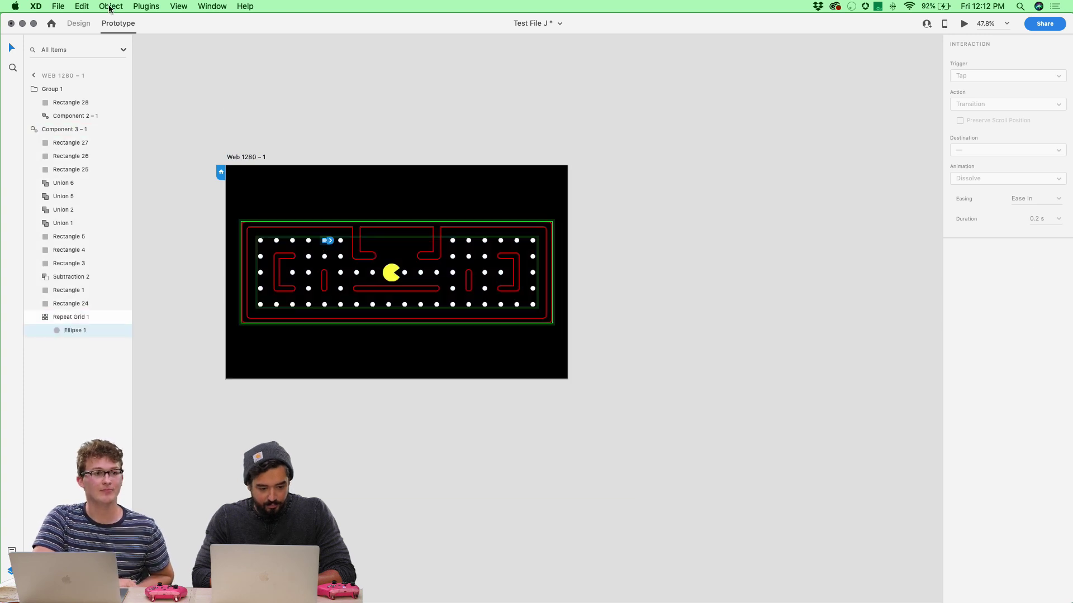
Step: Duplicate the Web 1280 – 1 artboard beside the original at X 1739
{"action": "left_click", "coordinate": [78, 23]}
{"action": "left_click", "coordinate": [343, 304]}
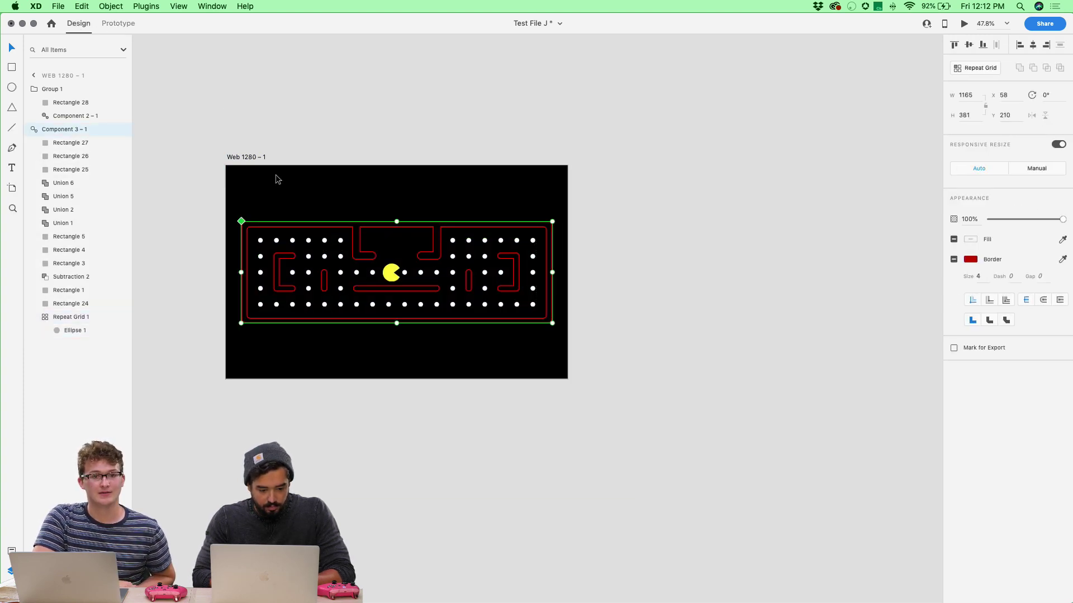
{"action": "left_click", "coordinate": [244, 156]}
{"action": "left_click_drag", "start_coordinate": [238, 158], "coordinate": [615, 152]}
Step: Move the Pac-Man component inside Group 1 on Web 1280 – 2 right along the central row to X 823
{"action": "scroll", "coordinate": [647, 232], "scroll_direction": "right", "scroll_amount": 5}
{"action": "left_click", "coordinate": [648, 235]}
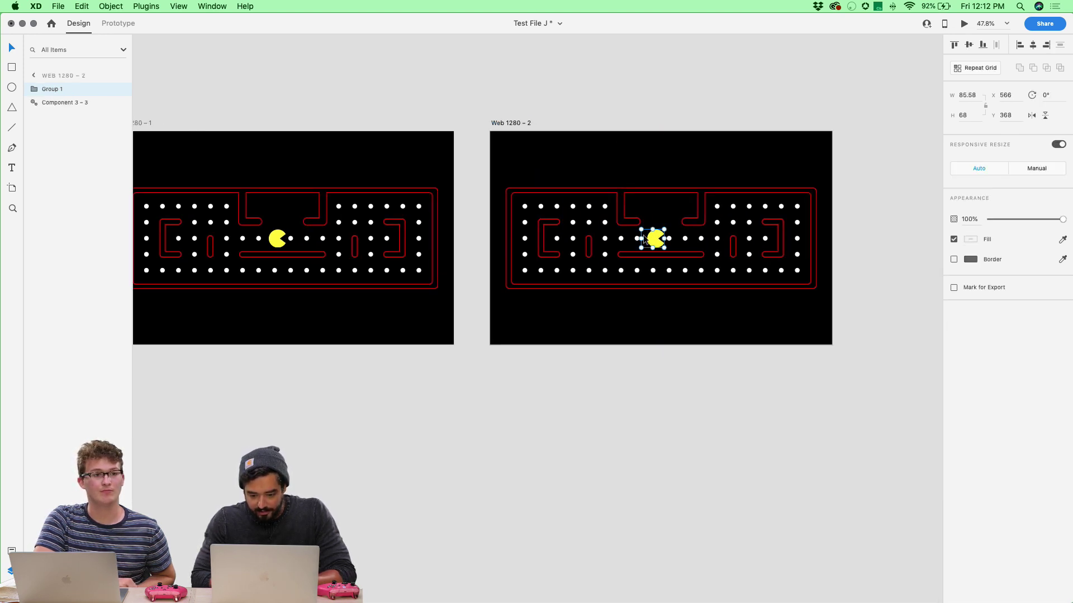
{"action": "double_click", "coordinate": [655, 240]}
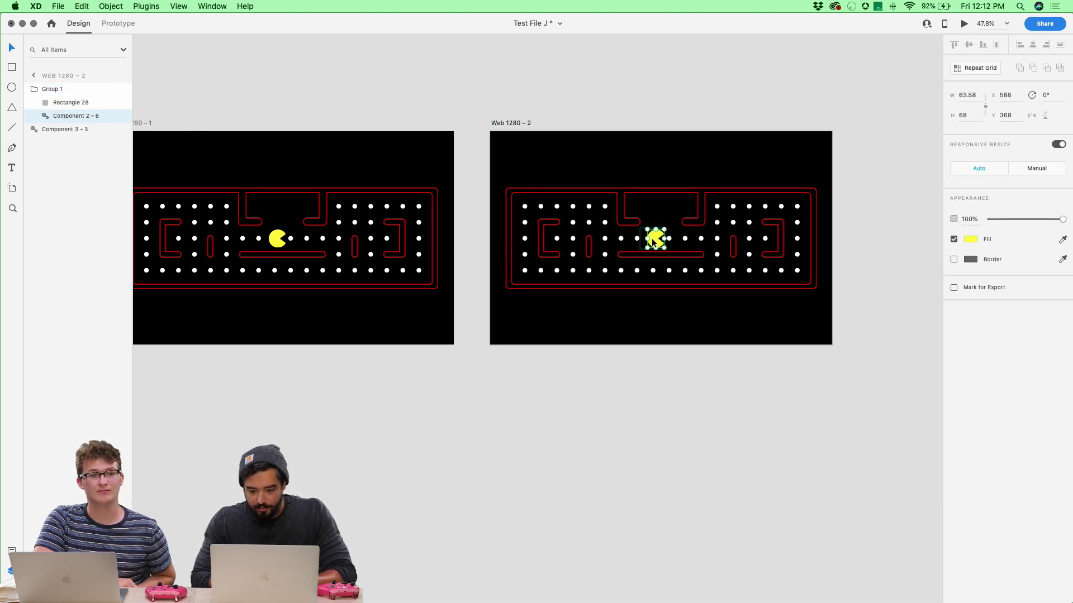
{"action": "left_click_drag", "start_coordinate": [655, 240], "coordinate": [717, 246]}
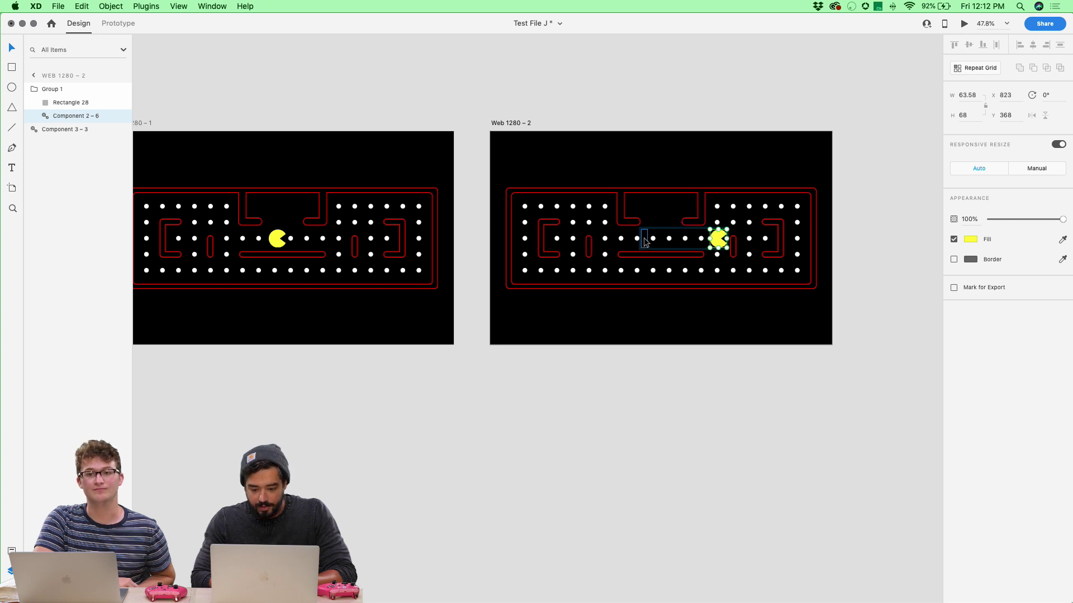
Step: Stretch the black Rectangle 28 on Web 1280 – 2 to a width of 245 to cover the dots behind Pac-Man
{"action": "left_click", "coordinate": [644, 237]}
{"action": "left_click_drag", "start_coordinate": [647, 238], "coordinate": [705, 241]}
{"action": "left_click", "coordinate": [527, 127]}
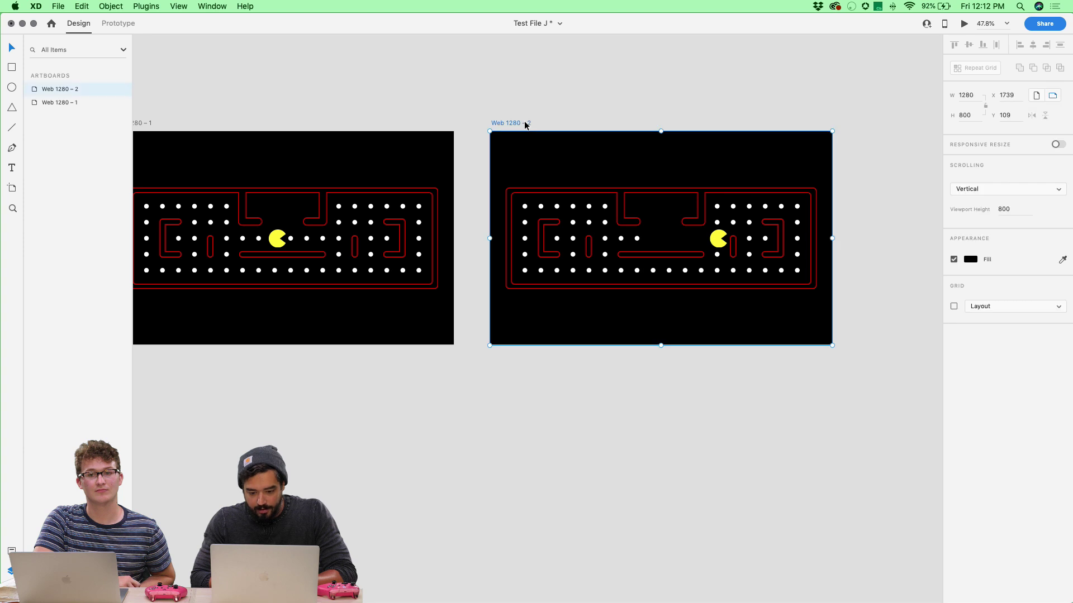
Step: Link Web 1280 – 1 to Web 1280 – 2 with a Keys & Gamepad Auto-Animate interaction triggered by DPad Right
{"action": "scroll", "coordinate": [527, 124], "scroll_direction": "left", "scroll_amount": 3}
{"action": "left_click", "coordinate": [342, 124]}
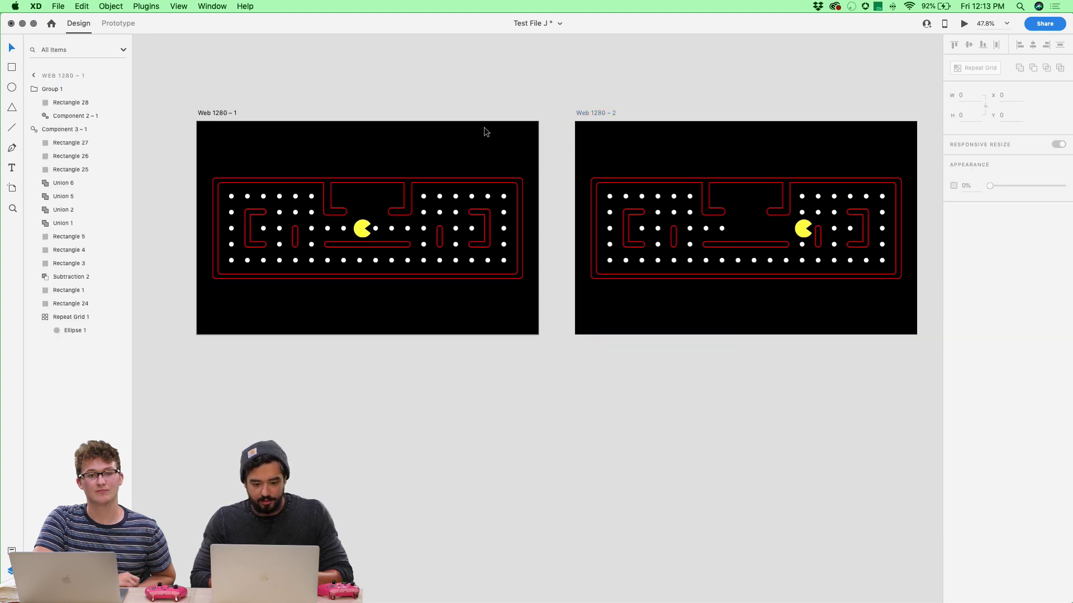
{"action": "left_click", "coordinate": [118, 24]}
{"action": "left_click_drag", "start_coordinate": [541, 218], "coordinate": [728, 229]}
{"action": "key", "text": "Right"}
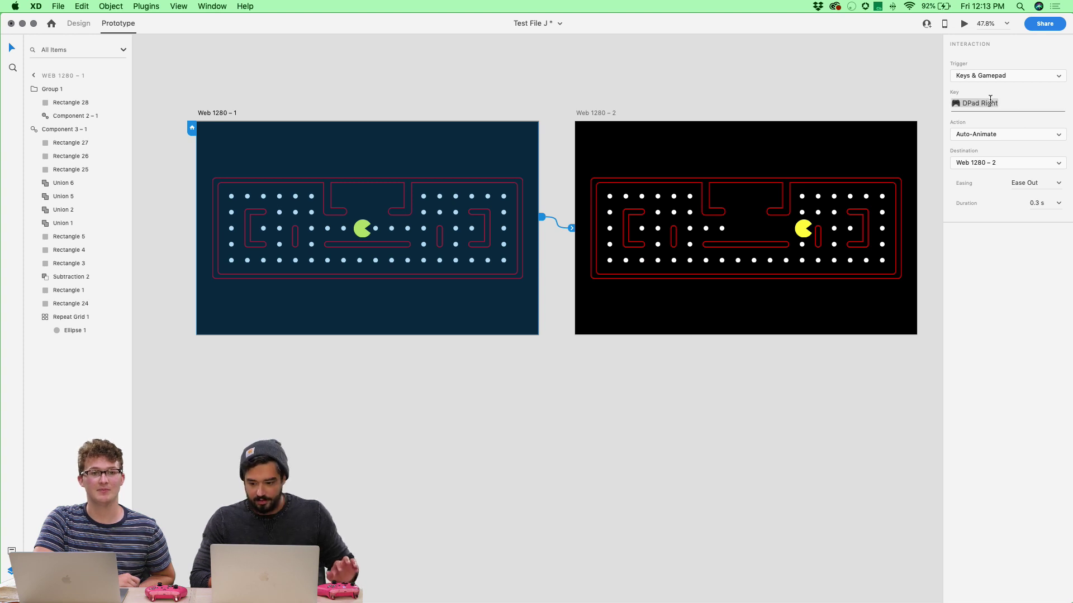
Step: Preview the DPad Right transition at 0.3 s, and again with its duration set to 5 s
{"action": "left_click", "coordinate": [964, 24]}
{"action": "key", "text": "Right"}
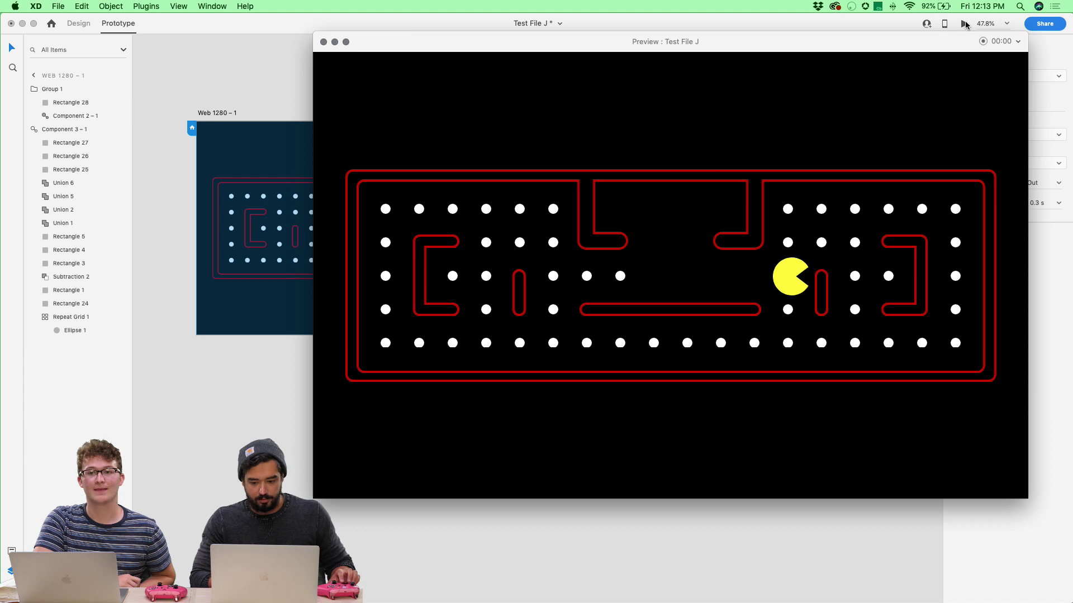
{"action": "left_click", "coordinate": [324, 43]}
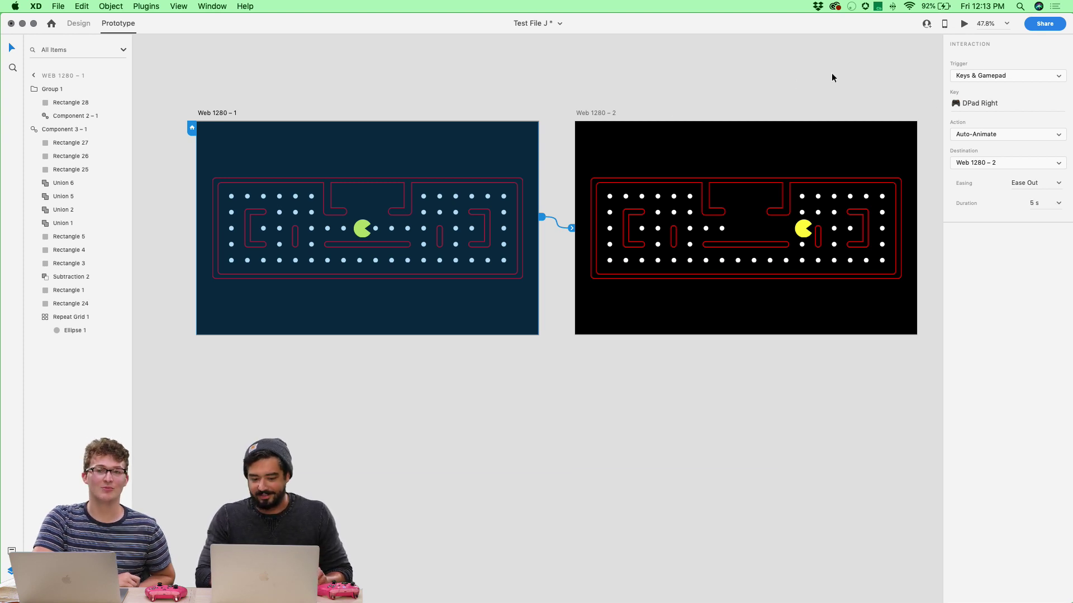
{"action": "left_click", "coordinate": [963, 25]}
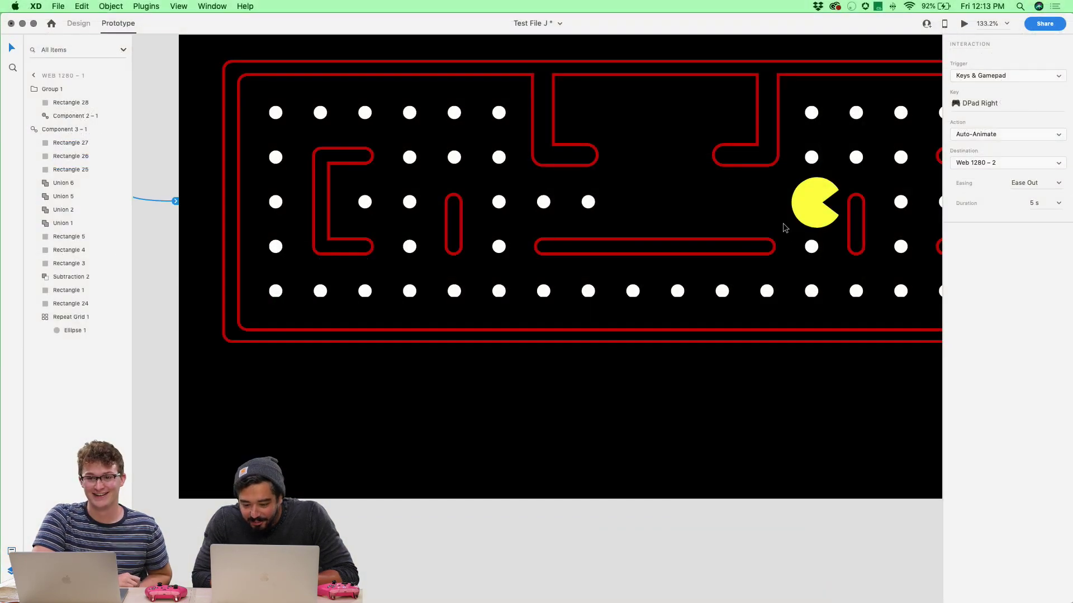
Step: Widen Rectangle 28 on Web 1280 – 2 to 257 so that it reaches Pac-Man's back edge
{"action": "left_click", "coordinate": [772, 212]}
{"action": "left_click", "coordinate": [78, 23]}
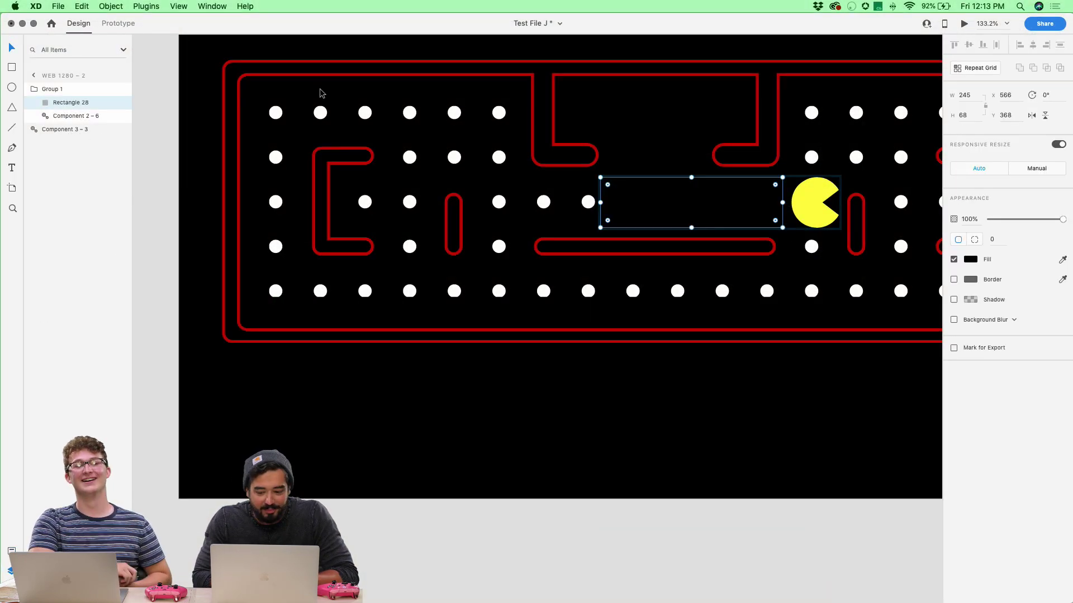
{"action": "left_click_drag", "start_coordinate": [783, 203], "coordinate": [791, 209]}
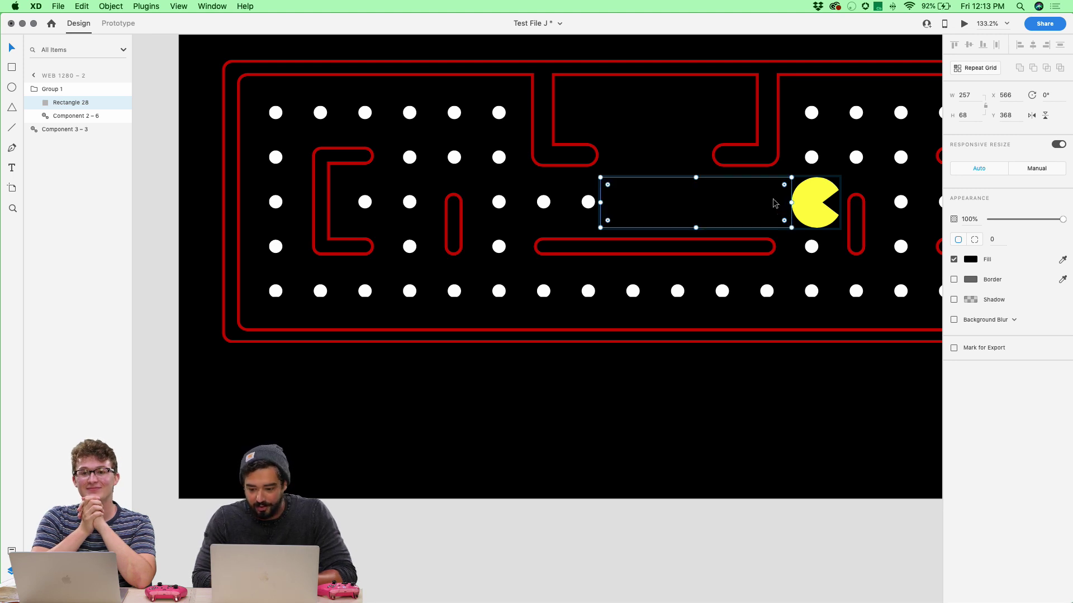
{"action": "key", "text": "Escape"}
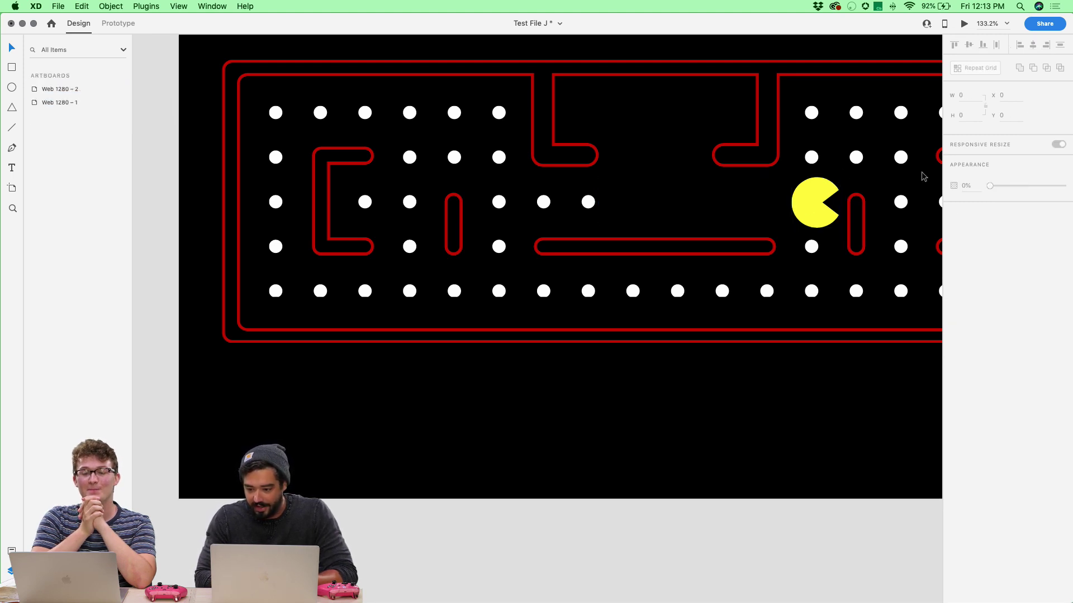
Step: Set the duration of the DPad Right transition on Web 1280 – 1 to 2 s and preview it
{"action": "left_click", "coordinate": [723, 210]}
{"action": "left_click", "coordinate": [966, 23]}
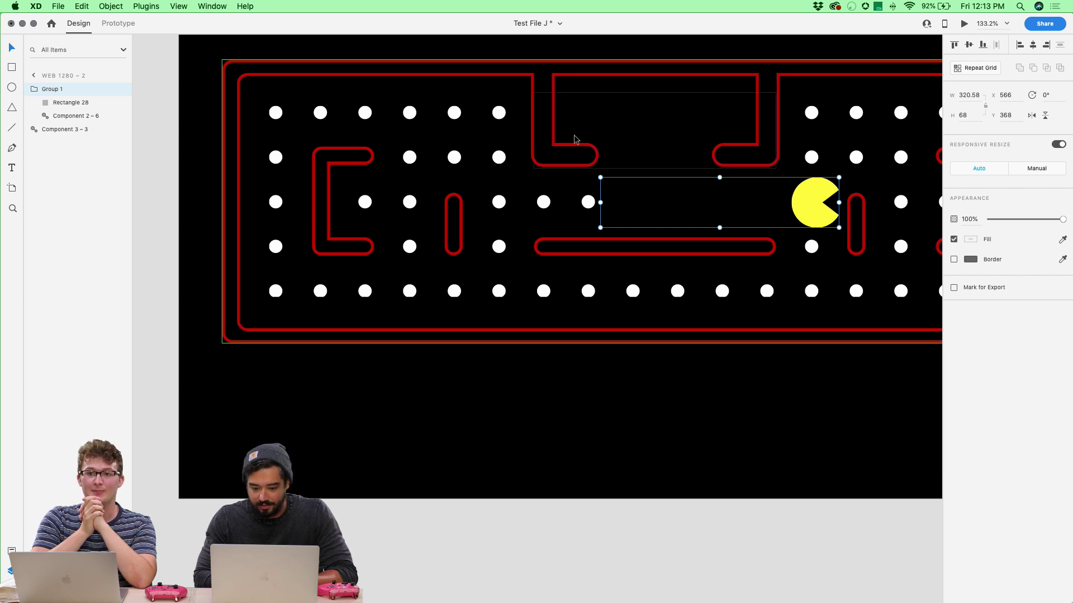
{"action": "key", "text": "super+0"}
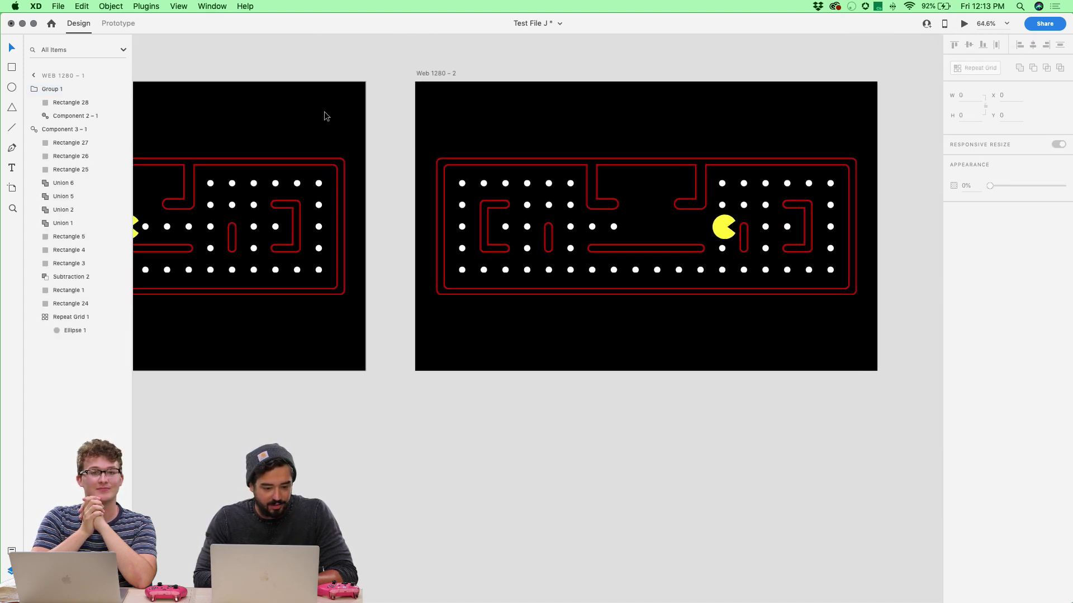
{"action": "left_click", "coordinate": [187, 93]}
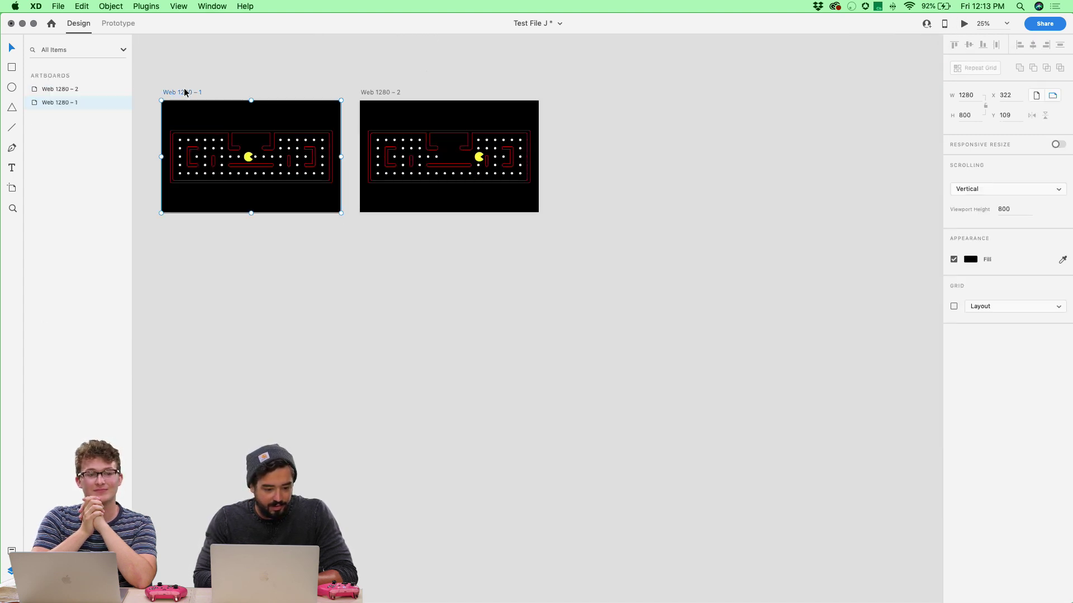
{"action": "left_click", "coordinate": [124, 23]}
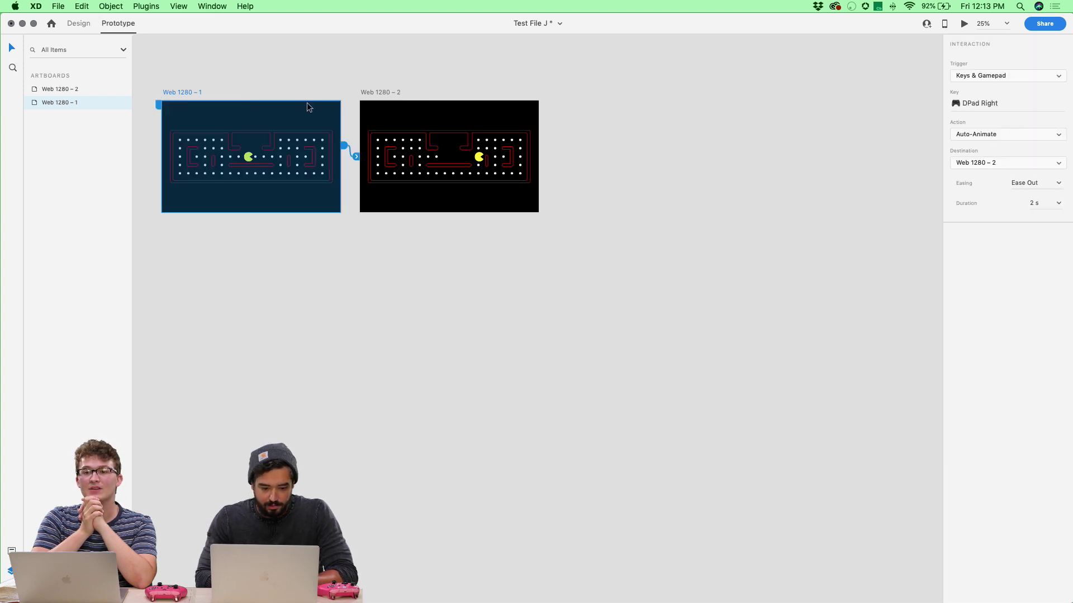
{"action": "left_click", "coordinate": [966, 23]}
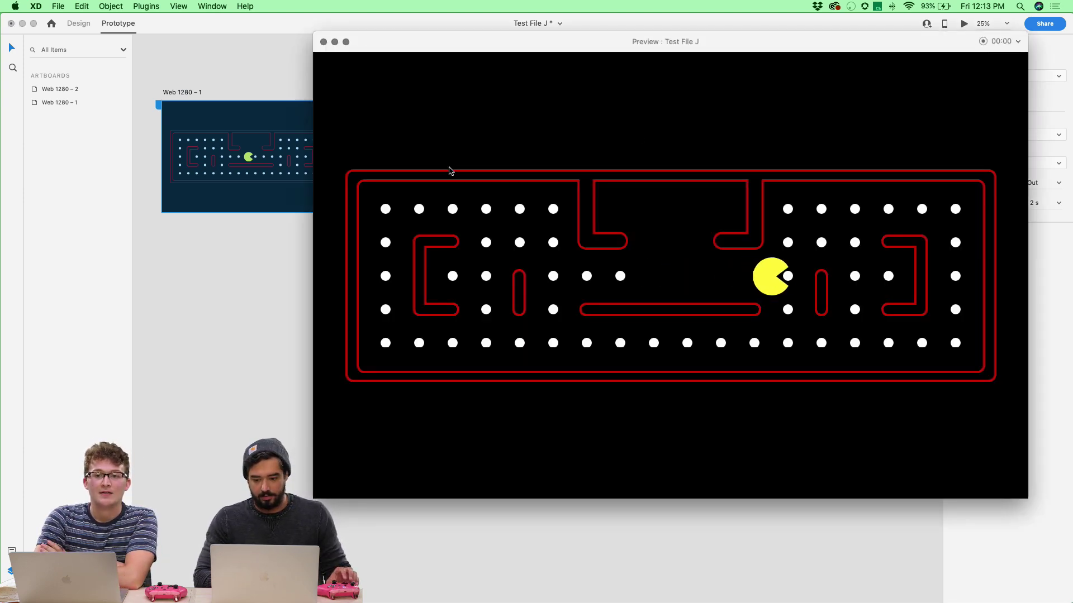
{"action": "left_click", "coordinate": [323, 41]}
Step: Change the easing of the DPad Right transition to Snap and preview it
{"action": "left_click", "coordinate": [1062, 182]}
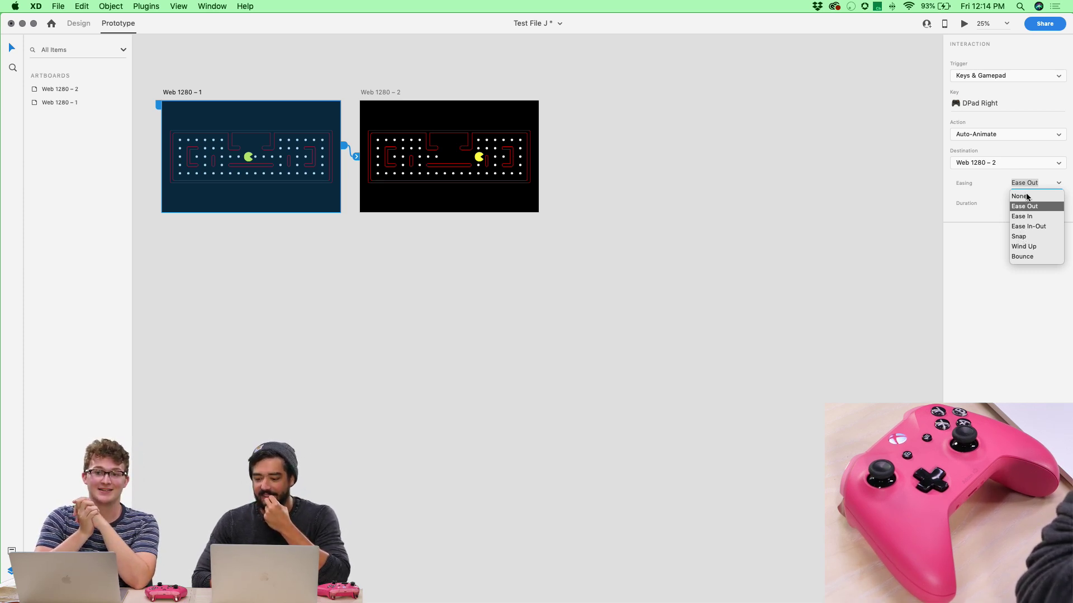
{"action": "left_click", "coordinate": [1020, 237]}
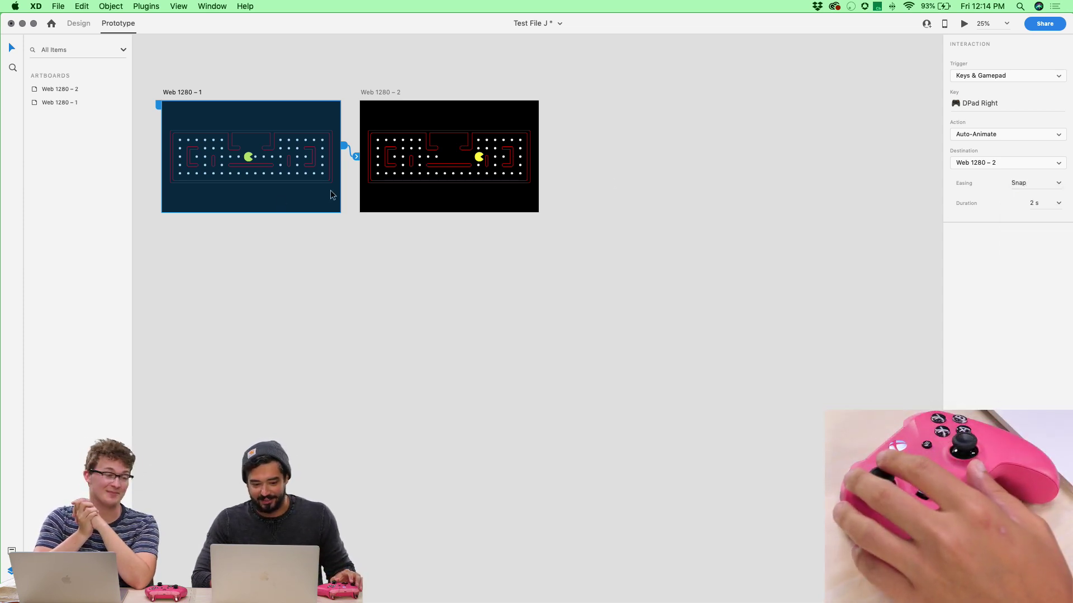
{"action": "left_click", "coordinate": [963, 24]}
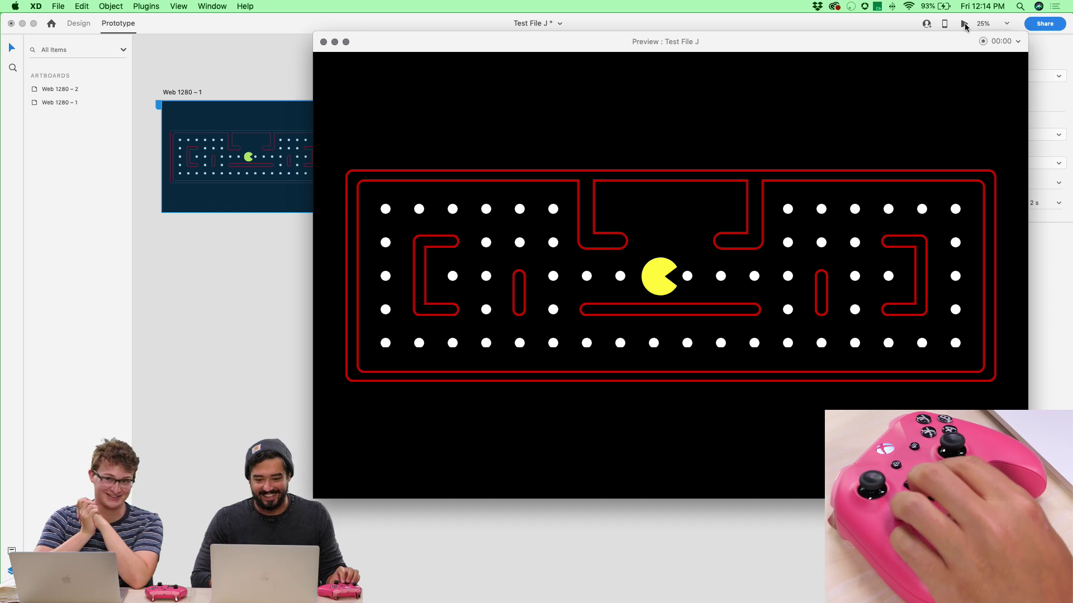
{"action": "key", "text": "Right"}
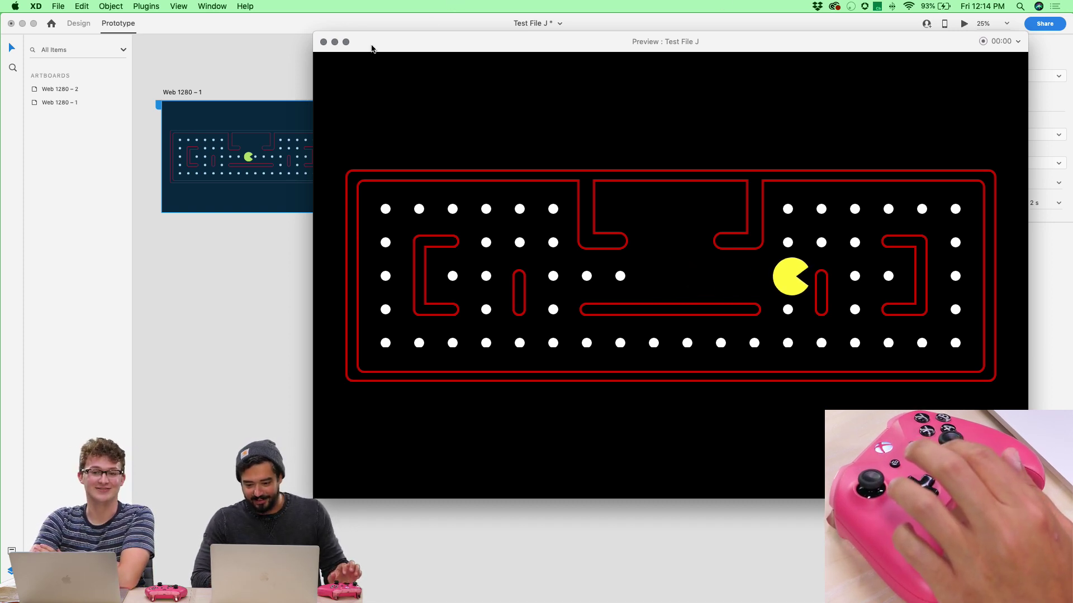
{"action": "left_click", "coordinate": [324, 42]}
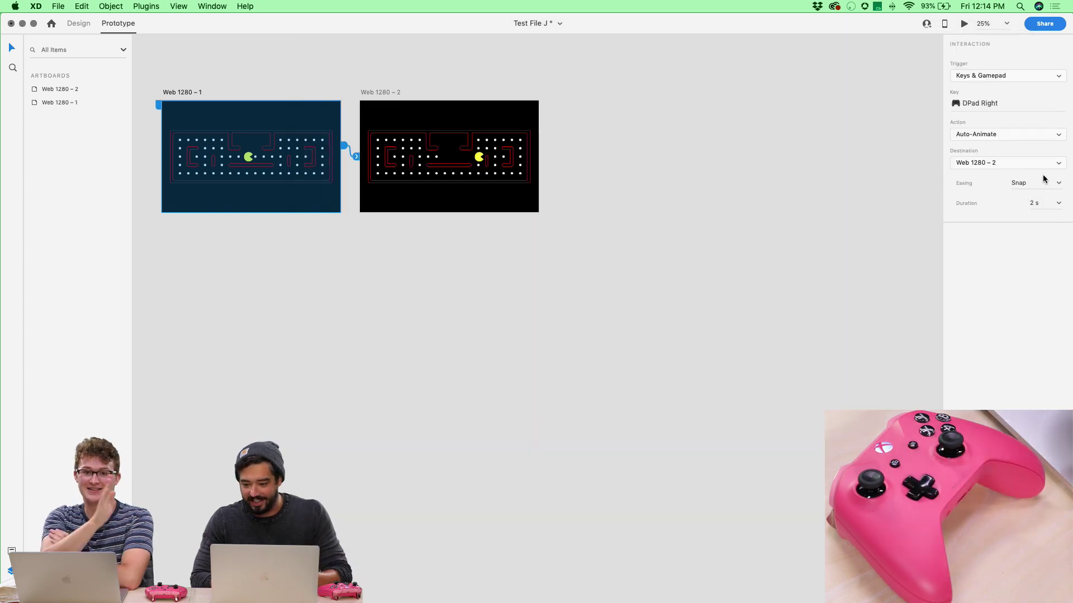
Step: Set the DPad Right transition's easing to None and its duration to 1 s, and preview it
{"action": "left_click", "coordinate": [1059, 184]}
{"action": "left_click", "coordinate": [1024, 197]}
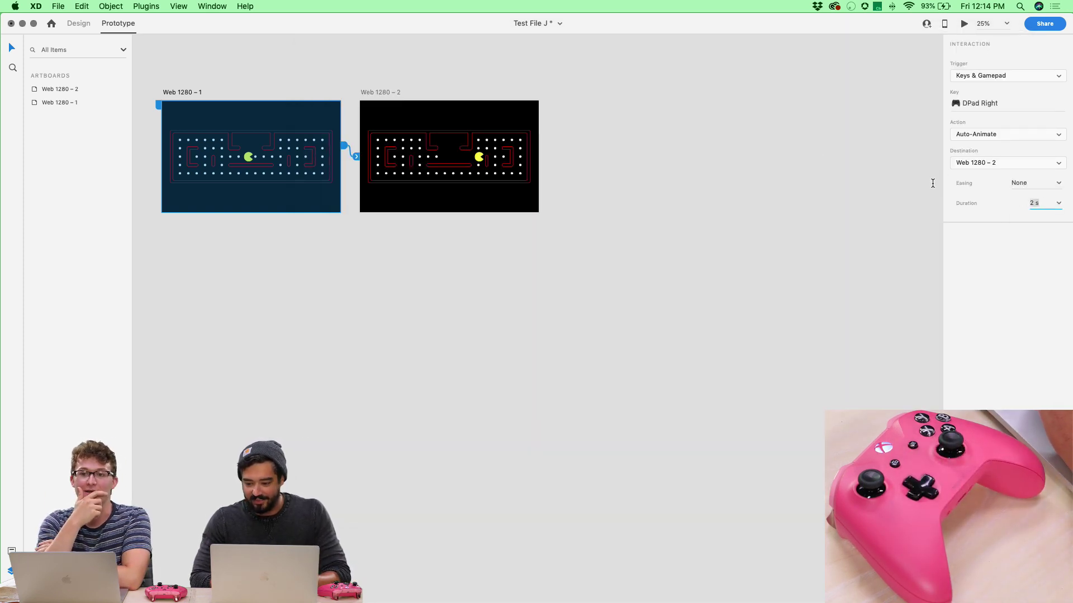
{"action": "type", "text": "1"}
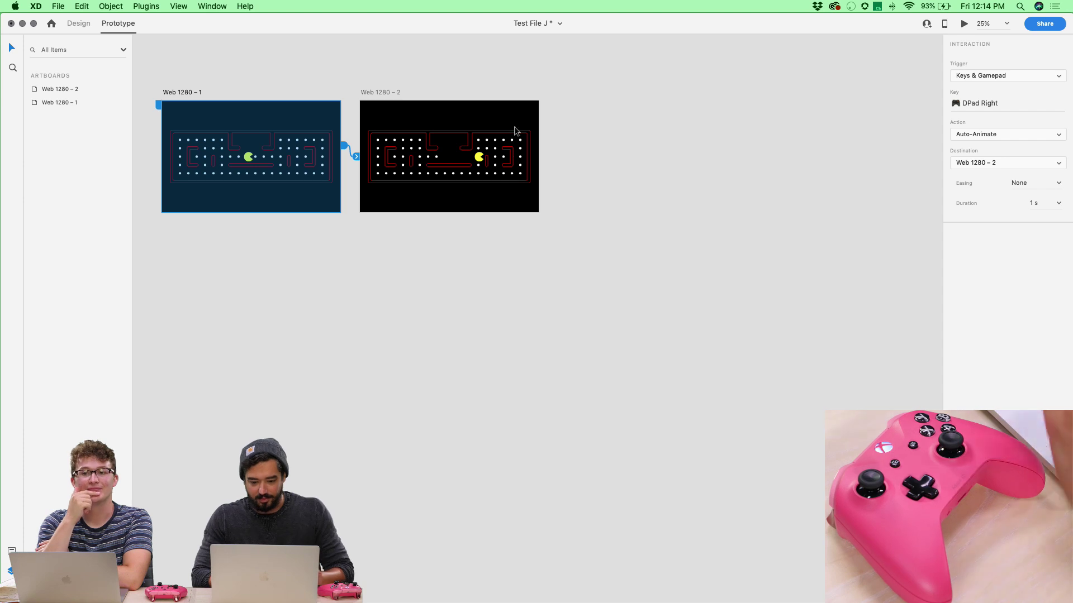
{"action": "left_click", "coordinate": [962, 24]}
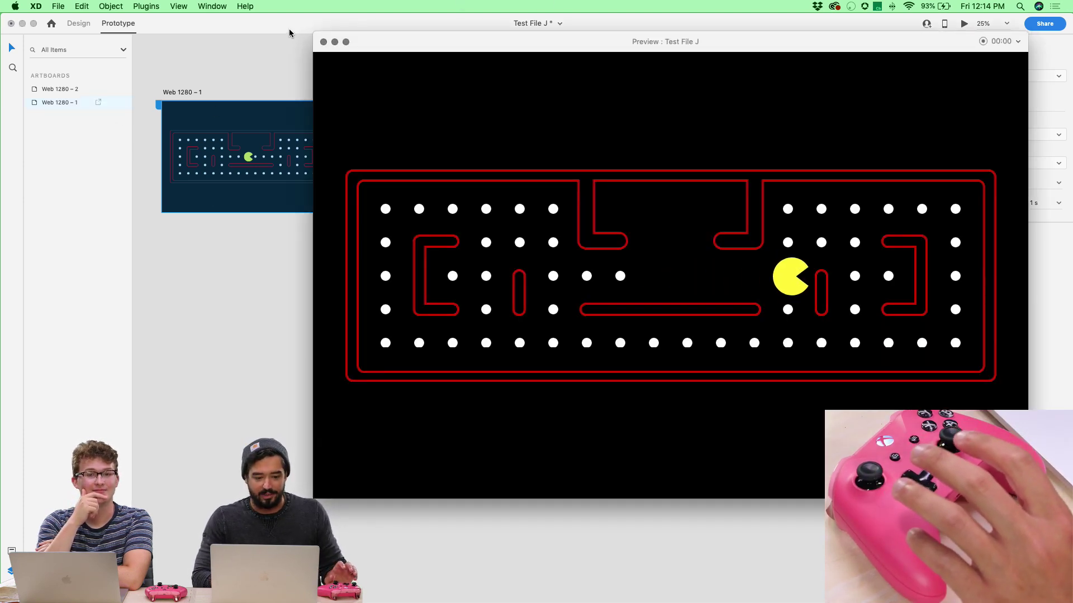
{"action": "left_click", "coordinate": [322, 42]}
Step: Set the duration of the DPad Right transition to 0.5 s and preview it
{"action": "left_click", "coordinate": [1038, 203]}
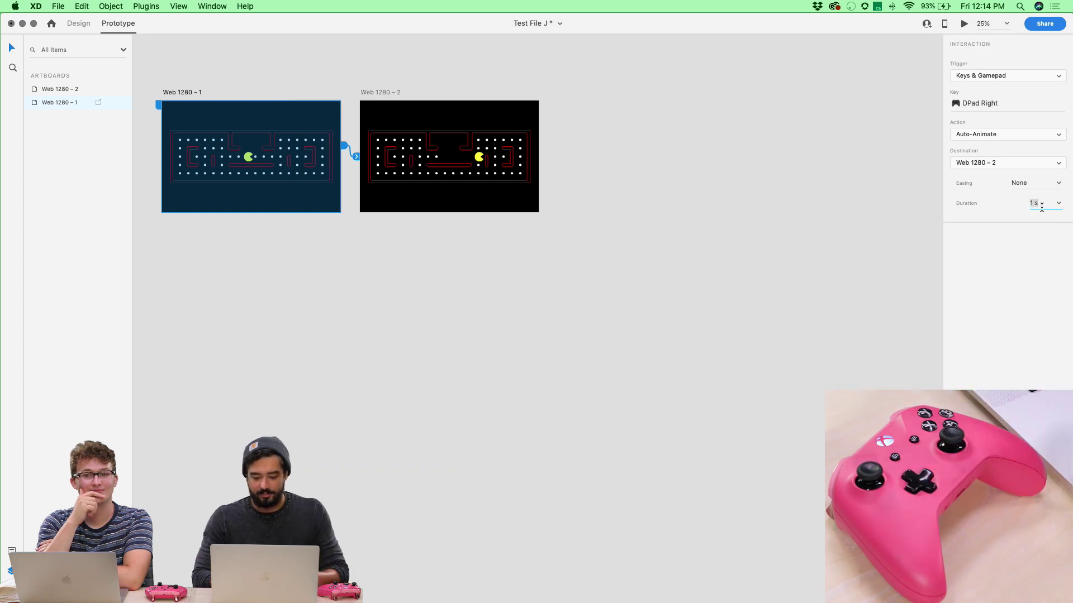
{"action": "type", "text": "0.5"}
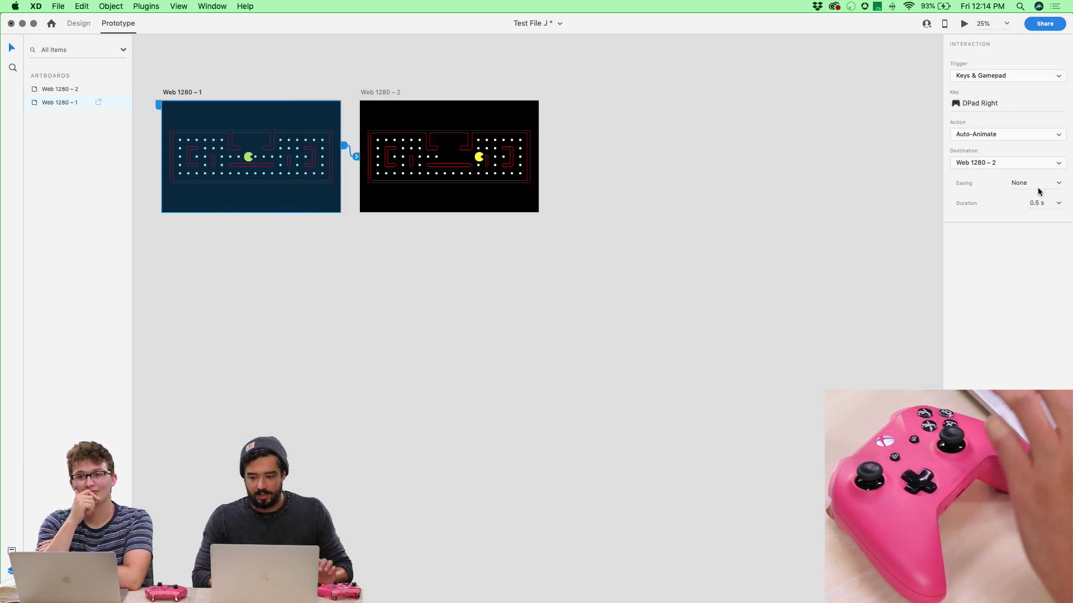
{"action": "left_click", "coordinate": [963, 24]}
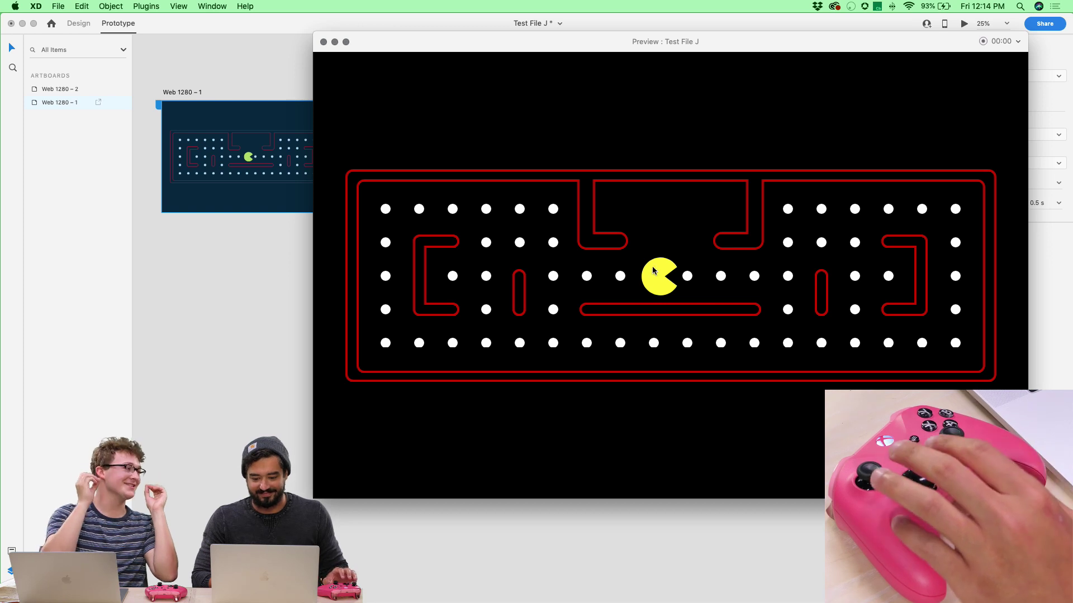
{"action": "left_click", "coordinate": [323, 41]}
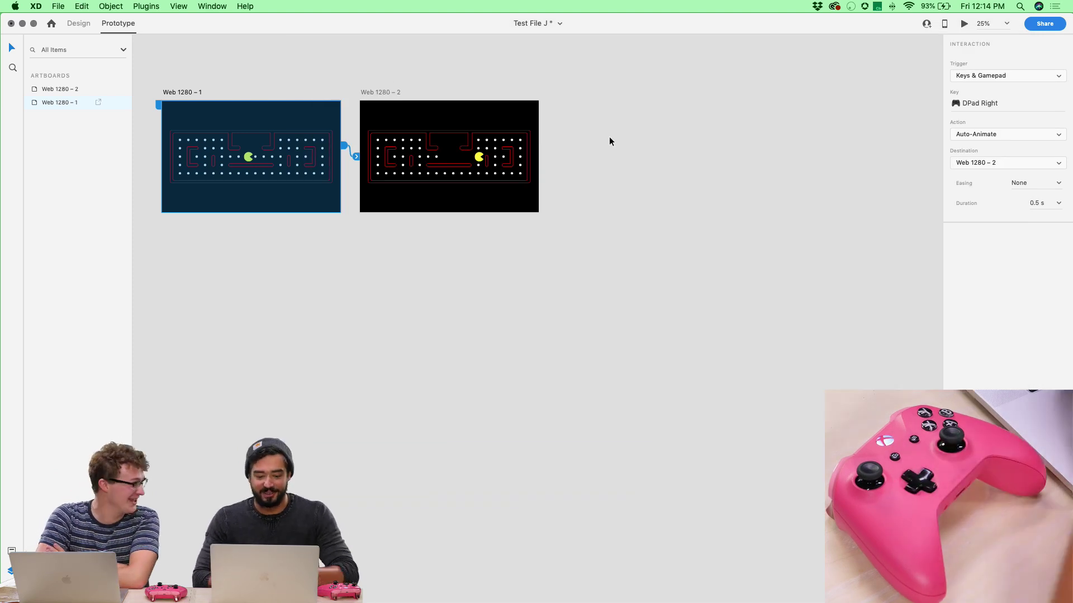
{"action": "left_click", "coordinate": [599, 150]}
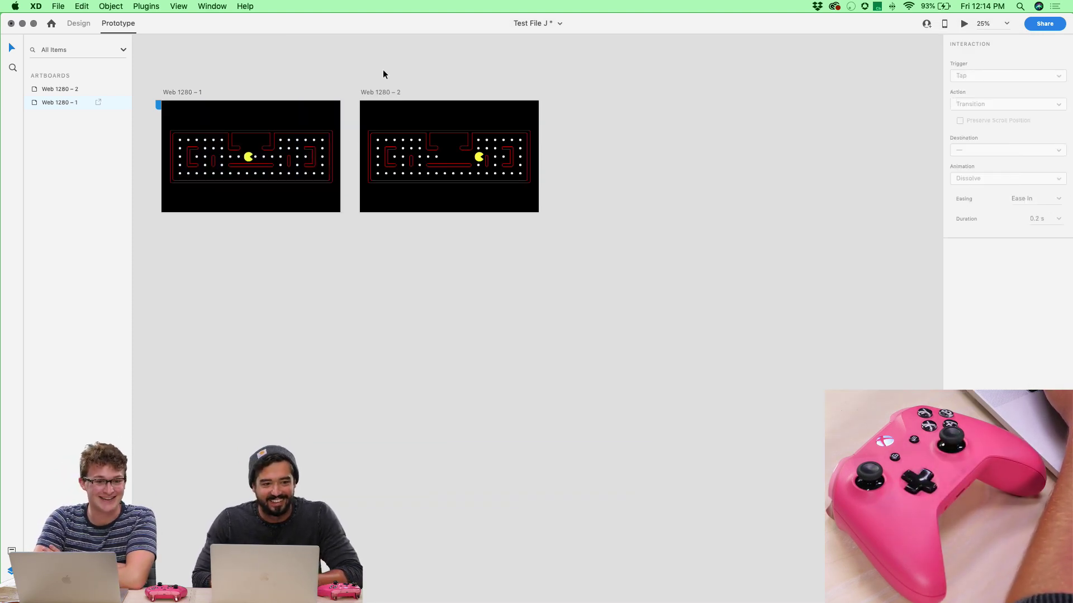
Step: Duplicate the Web 1280 – 2 artboard into the empty space directly to its right
{"action": "left_click", "coordinate": [372, 93]}
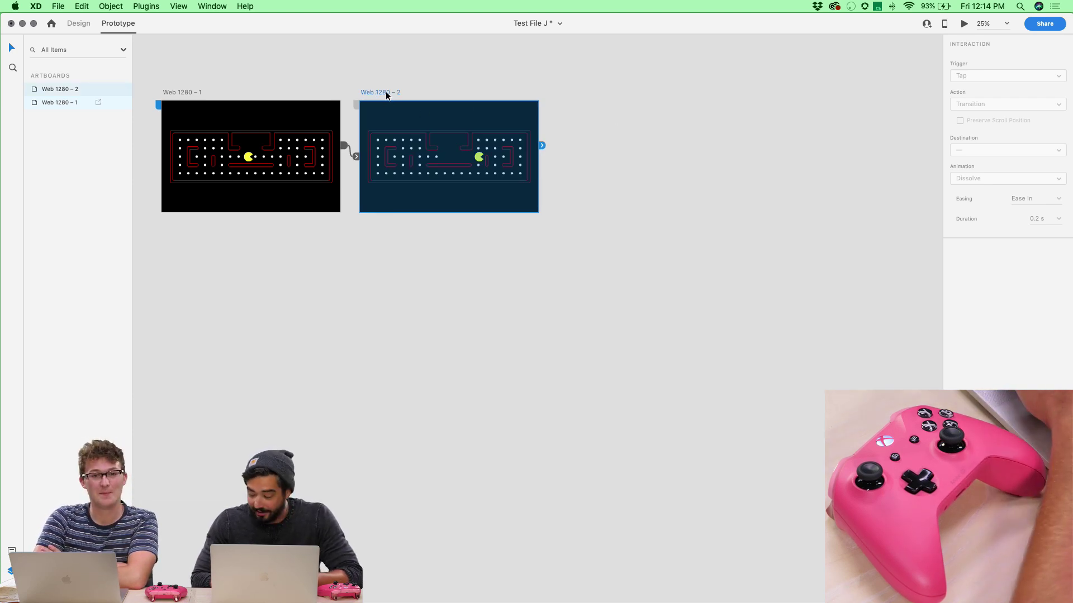
{"action": "left_click_drag", "start_coordinate": [387, 95], "coordinate": [581, 92]}
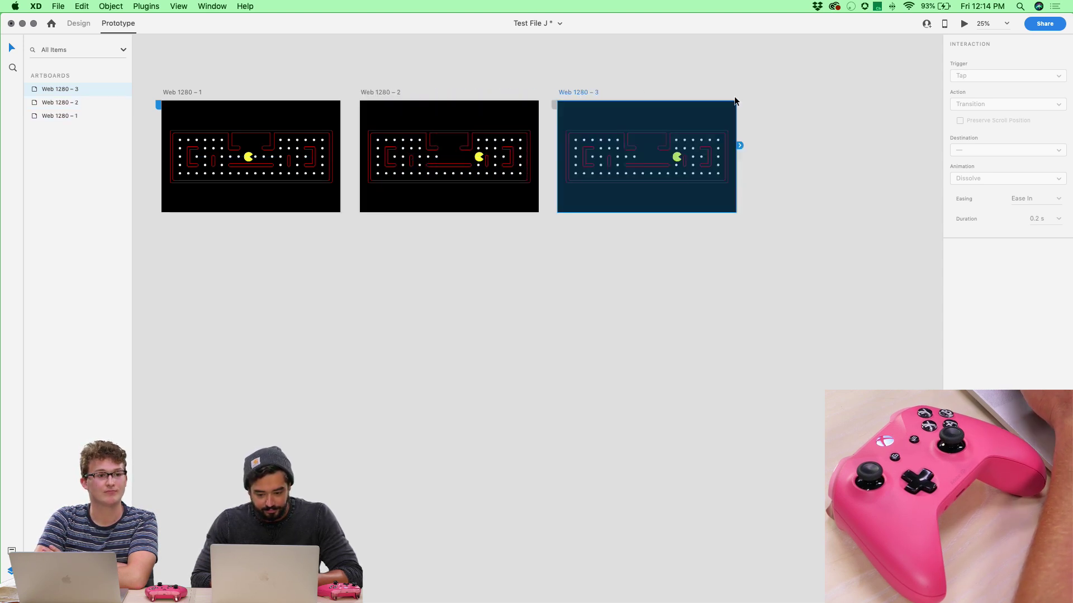
{"action": "scroll", "coordinate": [734, 97], "scroll_direction": "up", "scroll_amount": 5}
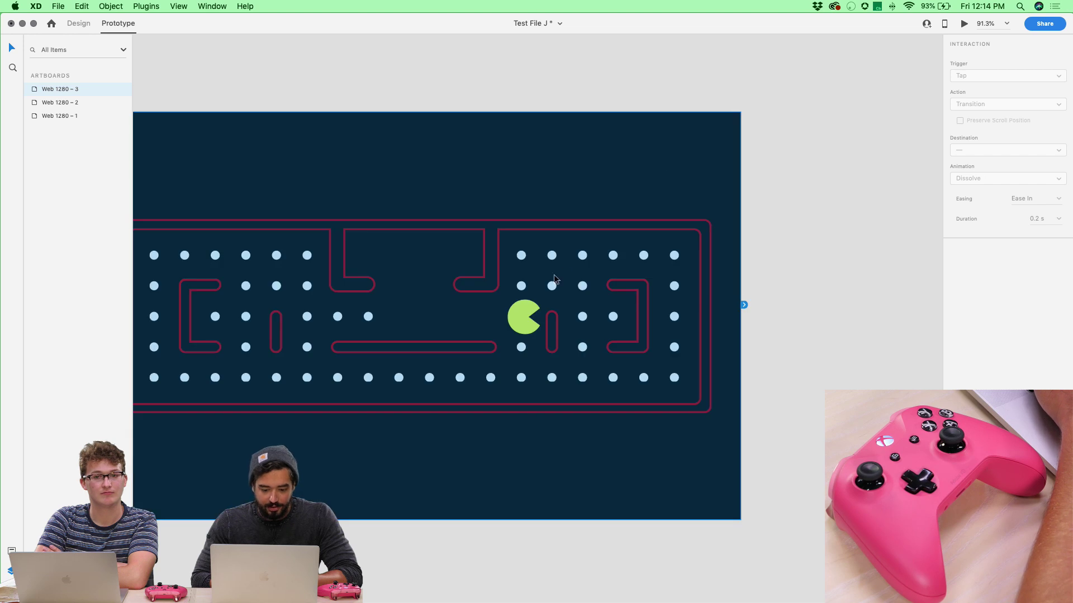
{"action": "left_click", "coordinate": [520, 317]}
{"action": "scroll", "coordinate": [520, 317], "scroll_direction": "down", "scroll_amount": 4}
{"action": "scroll", "coordinate": [511, 311], "scroll_direction": "left", "scroll_amount": 5}
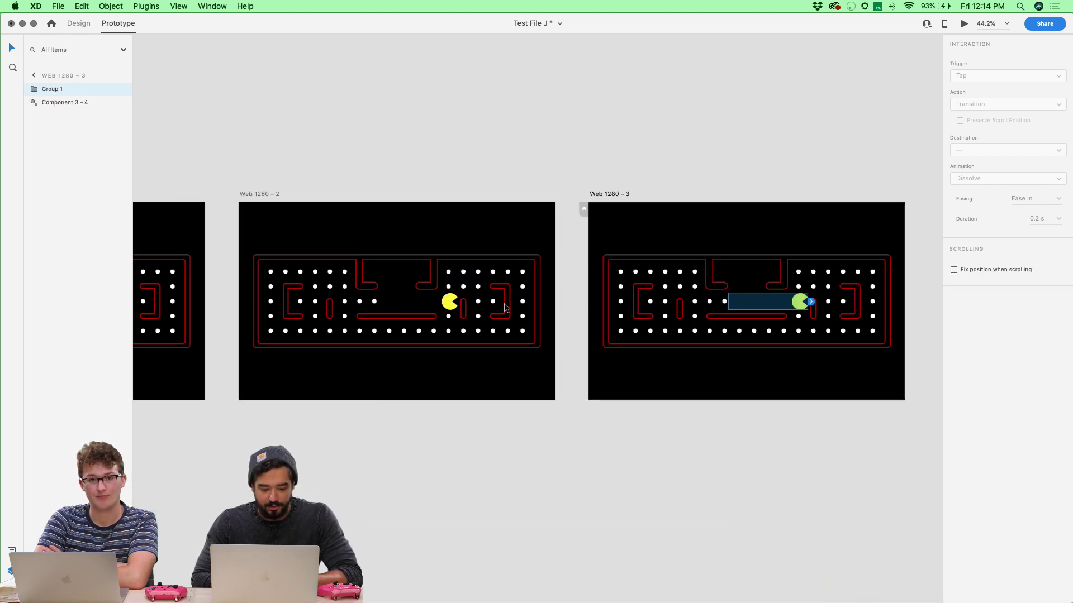
Step: Link Web 1280 – 2 to Web 1280 – 3 with a Time-triggered Auto-Animate and a 0.25 s duration
{"action": "left_click", "coordinate": [272, 196]}
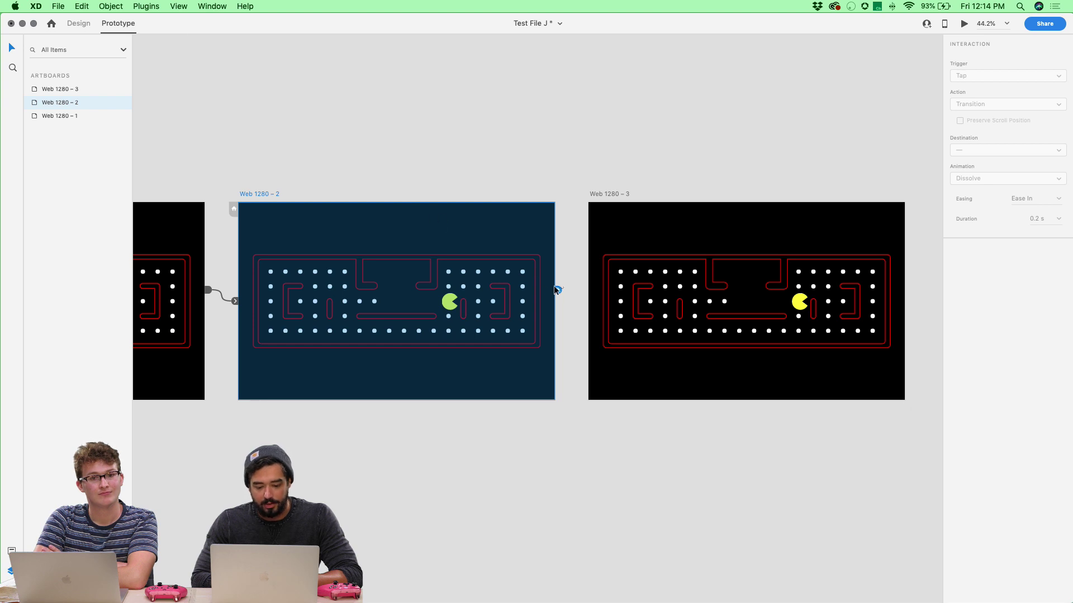
{"action": "left_click_drag", "start_coordinate": [557, 290], "coordinate": [603, 293]}
{"action": "left_click", "coordinate": [980, 78]}
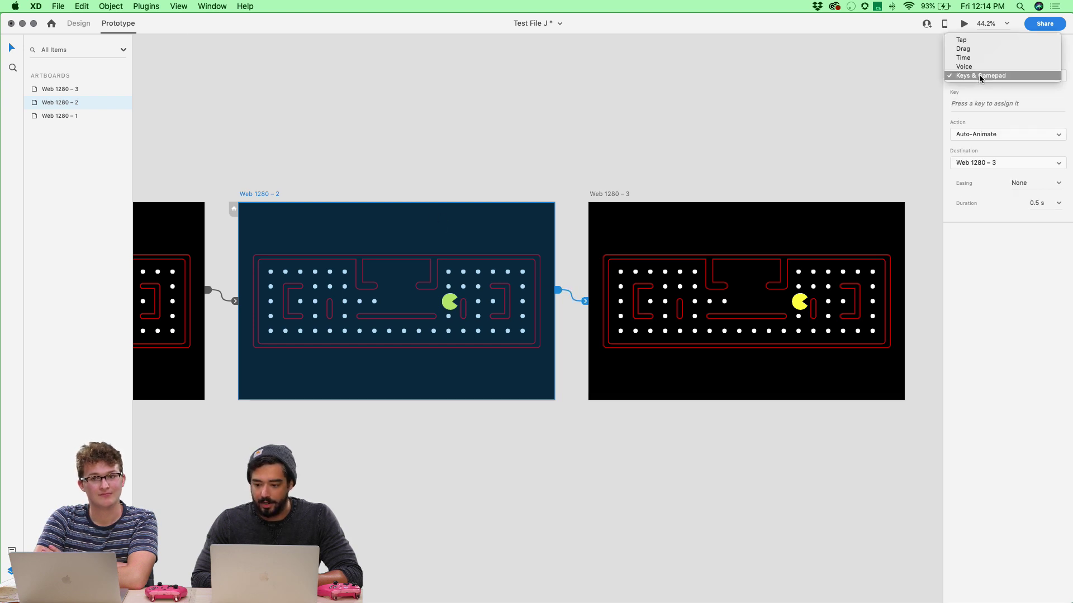
{"action": "left_click", "coordinate": [970, 58]}
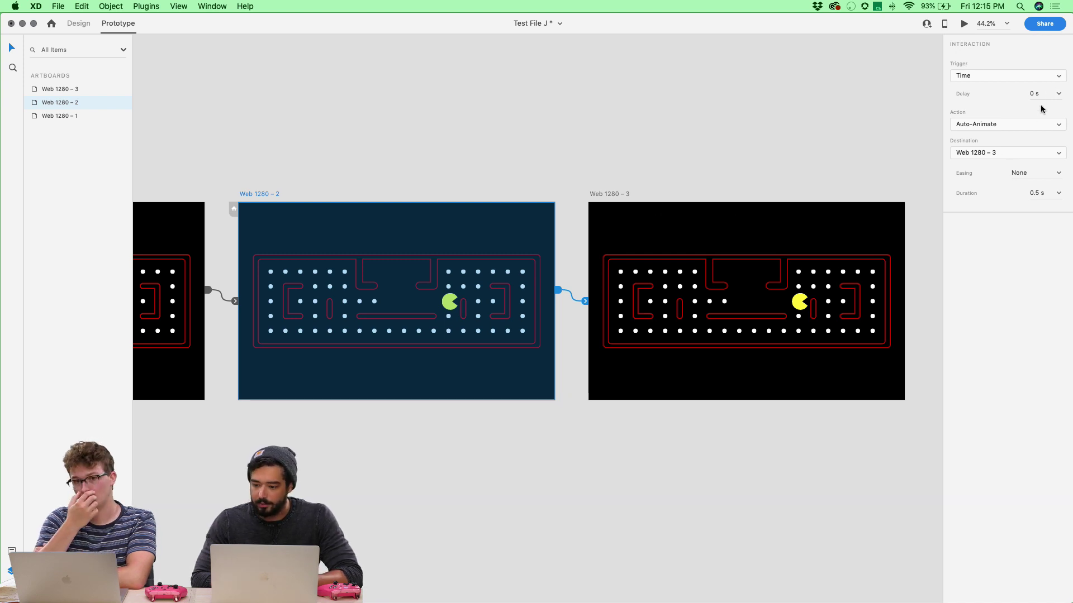
{"action": "left_click", "coordinate": [1043, 193]}
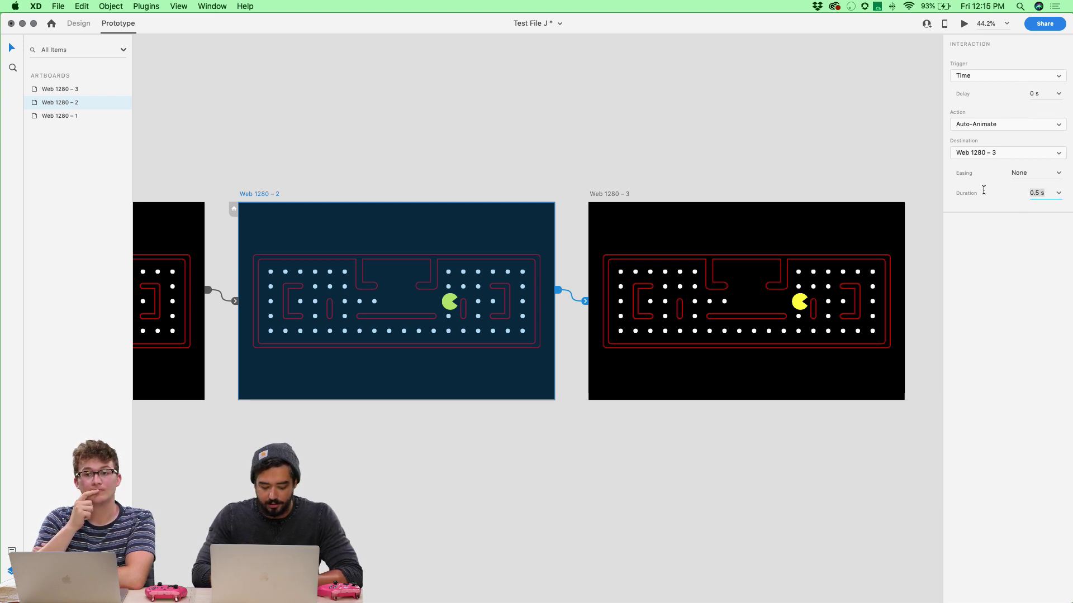
{"action": "type", "text": ".2"}
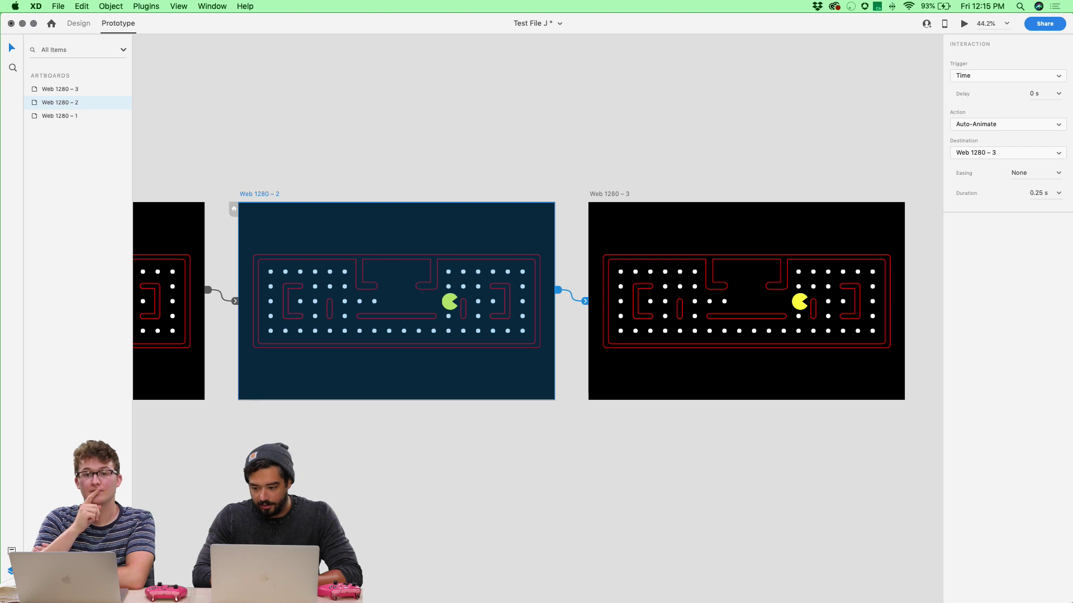
Step: Rotate Pac-Man inside the group on Web 1280 – 3 to -90° so that his mouth faces up
{"action": "left_click", "coordinate": [799, 301]}
{"action": "left_click", "coordinate": [799, 301]}
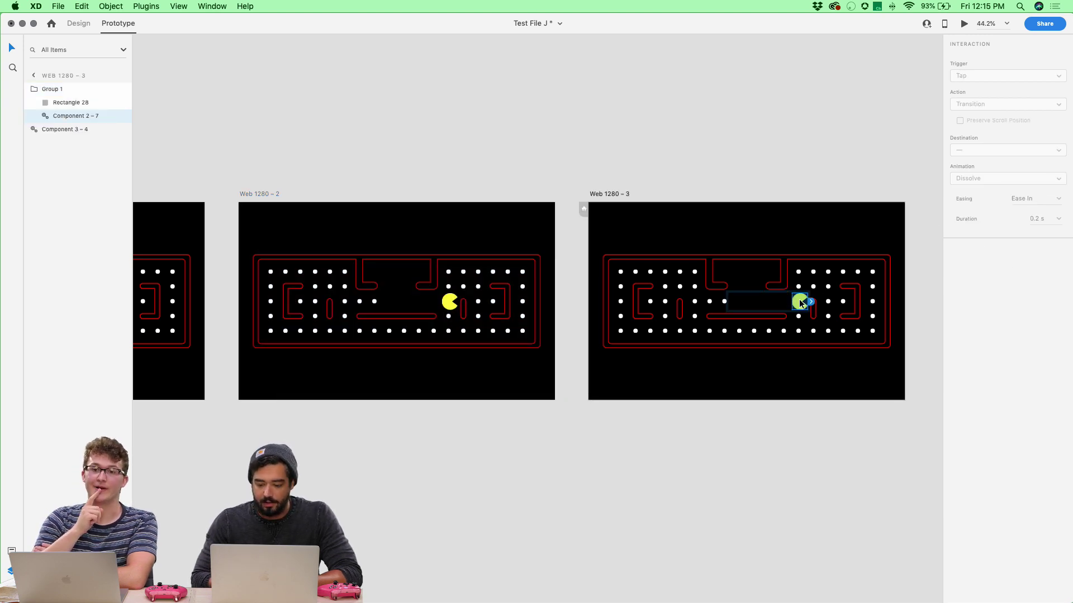
{"action": "left_click", "coordinate": [86, 25]}
{"action": "left_click_drag", "start_coordinate": [810, 287], "coordinate": [780, 283]}
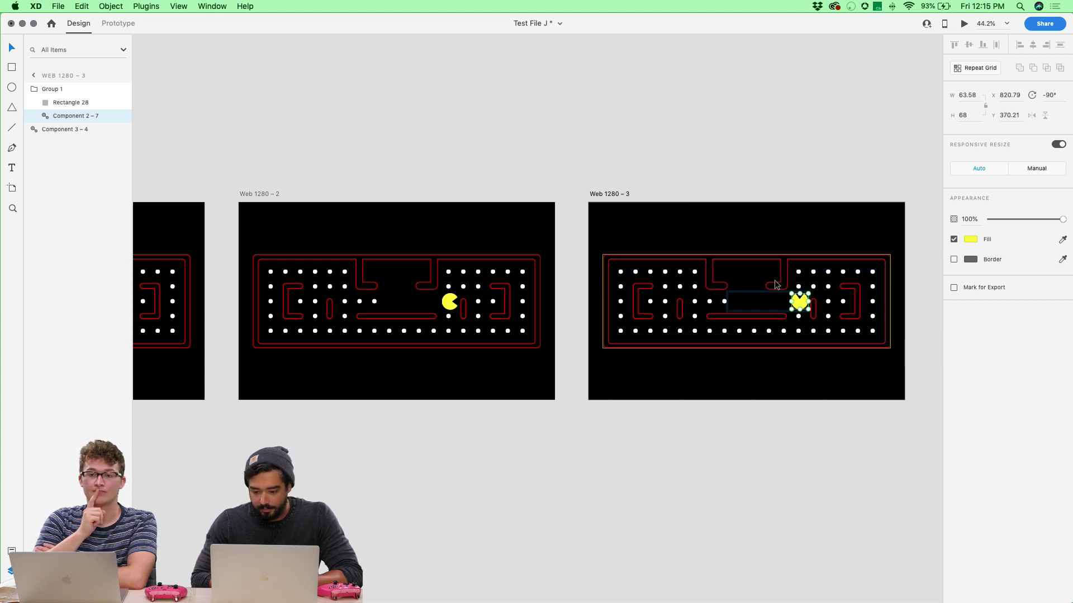
{"action": "left_click", "coordinate": [613, 203]}
{"action": "scroll", "coordinate": [613, 200], "scroll_direction": "right", "scroll_amount": 3}
{"action": "scroll", "coordinate": [613, 200], "scroll_direction": "right", "scroll_amount": 2}
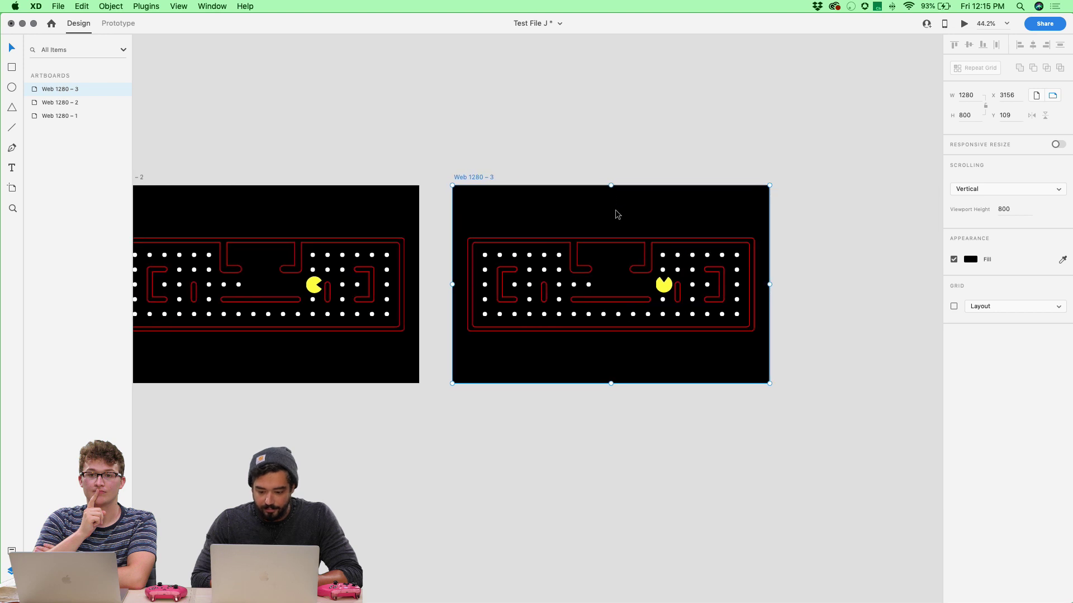
Step: Duplicate the Web 1280 – 3 artboard as a fourth artboard directly to its right
{"action": "left_click", "coordinate": [412, 198]}
{"action": "scroll", "coordinate": [411, 196], "scroll_direction": "down", "scroll_amount": 5}
{"action": "left_click", "coordinate": [419, 173]}
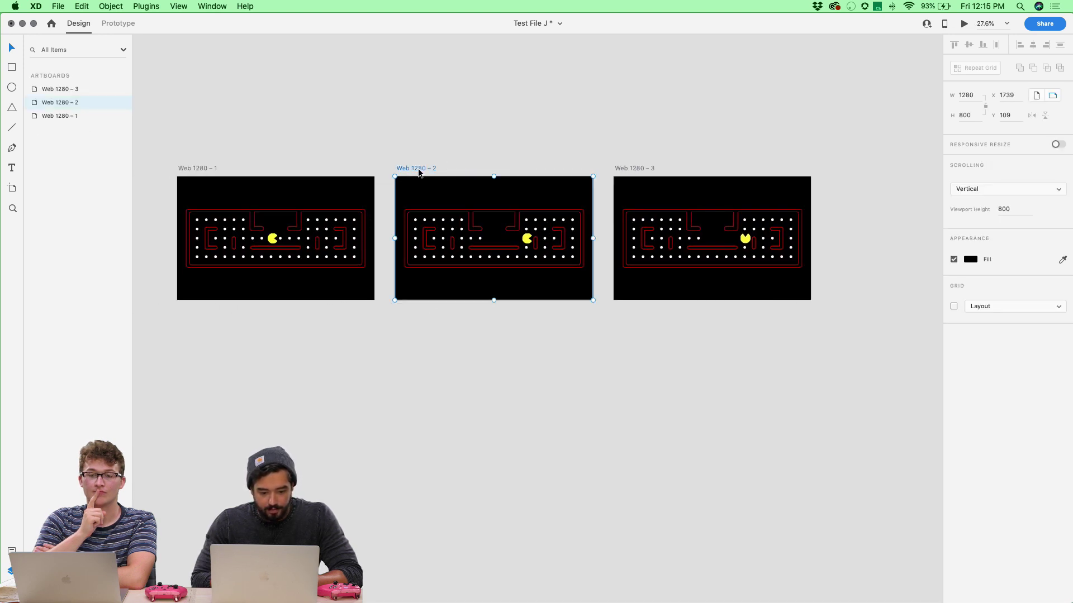
{"action": "key", "text": "ctrl+Tab"}
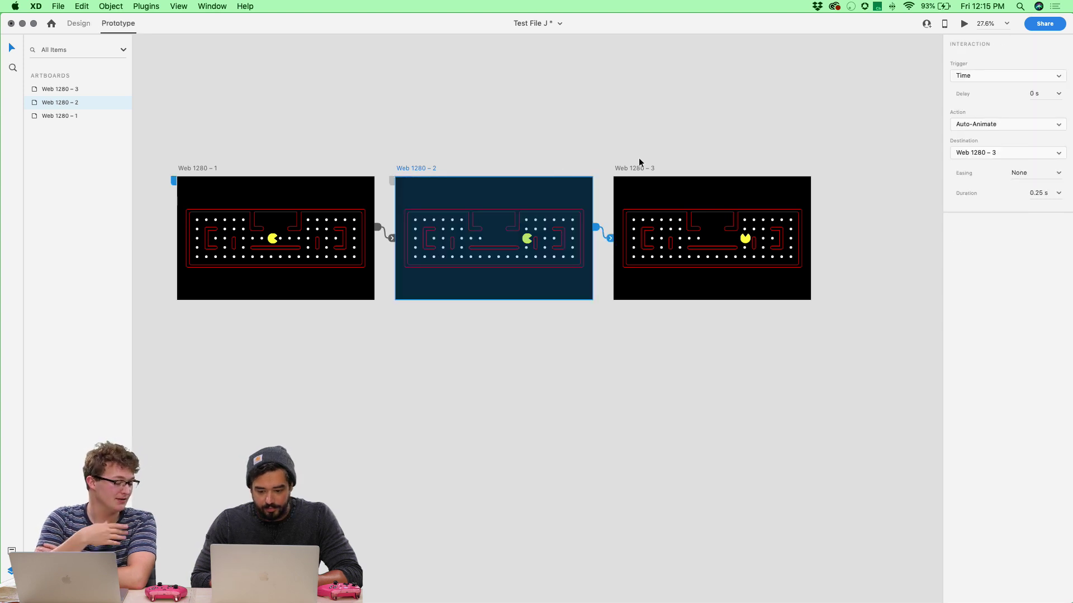
{"action": "scroll", "coordinate": [754, 218], "scroll_direction": "right", "scroll_amount": 2}
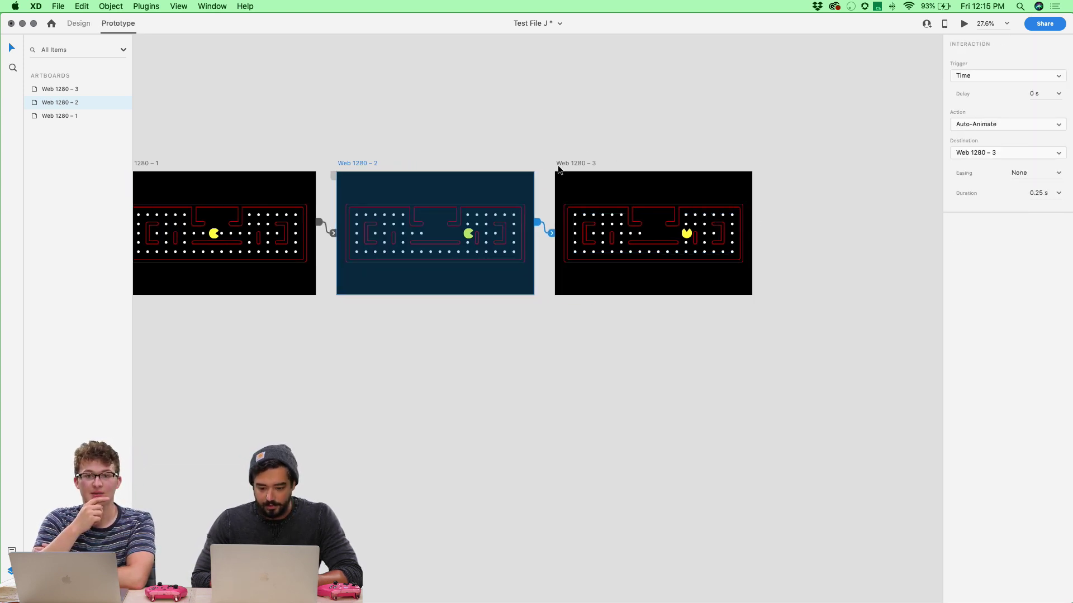
{"action": "left_click", "coordinate": [581, 166]}
{"action": "left_click_drag", "start_coordinate": [562, 166], "coordinate": [782, 169]}
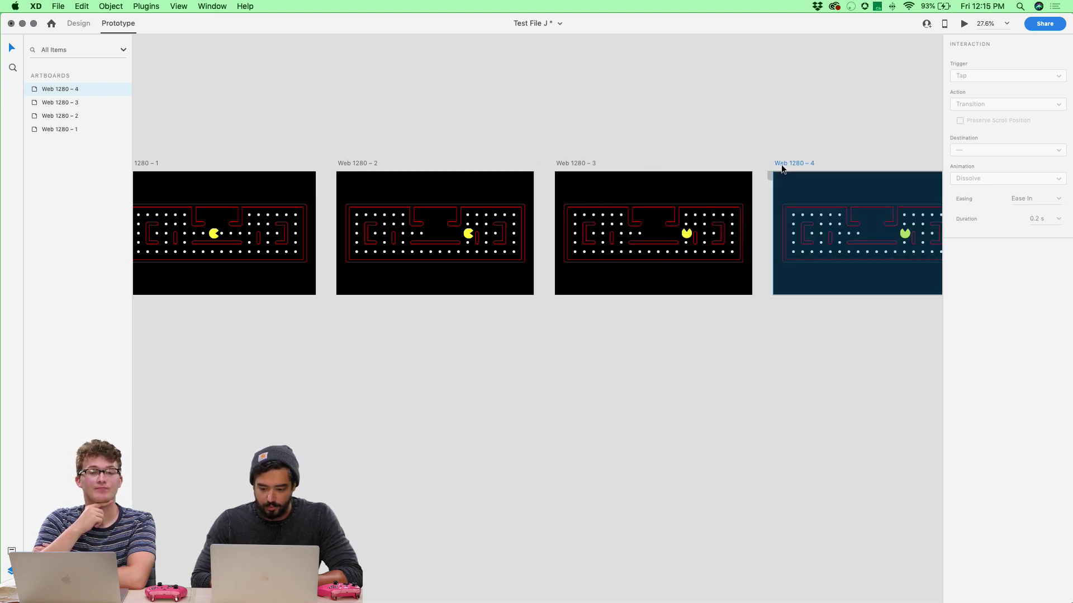
{"action": "scroll", "coordinate": [781, 164], "scroll_direction": "right", "scroll_amount": 3}
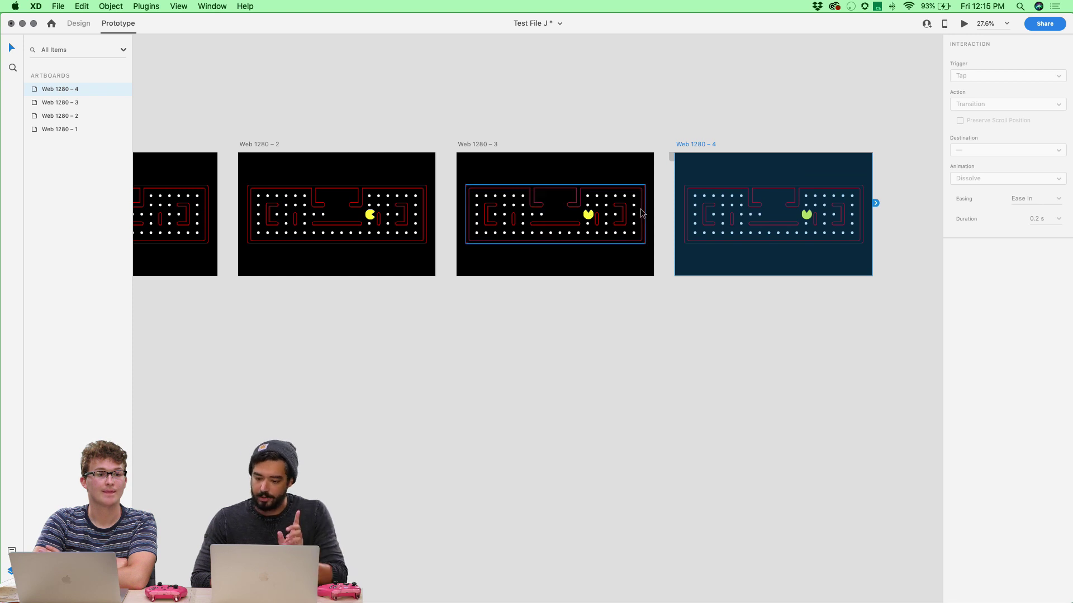
Step: Link Web 1280 – 3 to Web 1280 – 4 with Auto-Animate and a Keys & Gamepad trigger
{"action": "left_click", "coordinate": [491, 145]}
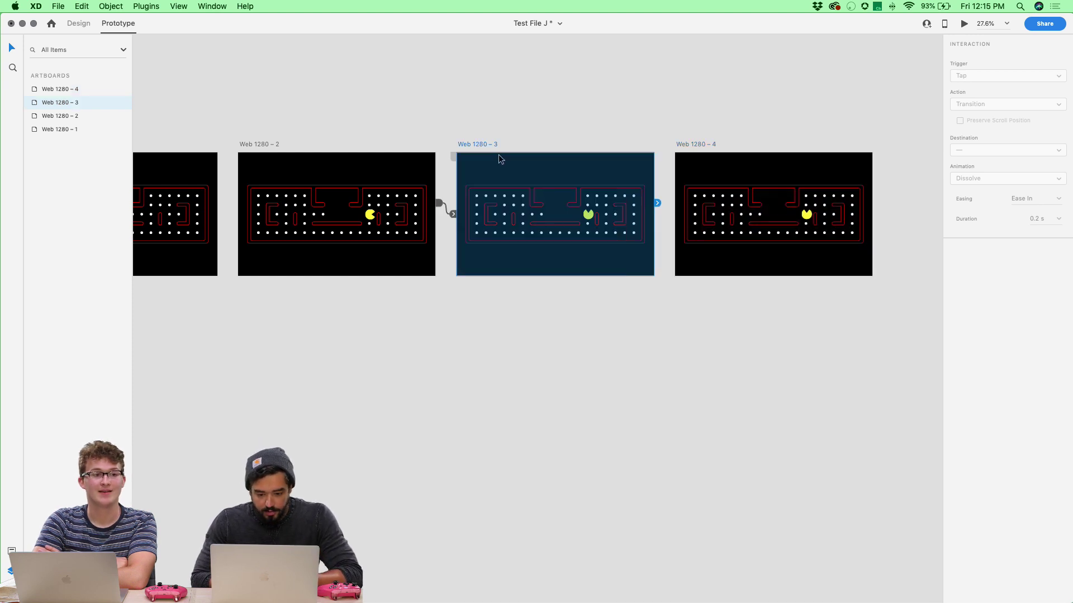
{"action": "left_click_drag", "start_coordinate": [658, 207], "coordinate": [718, 210]}
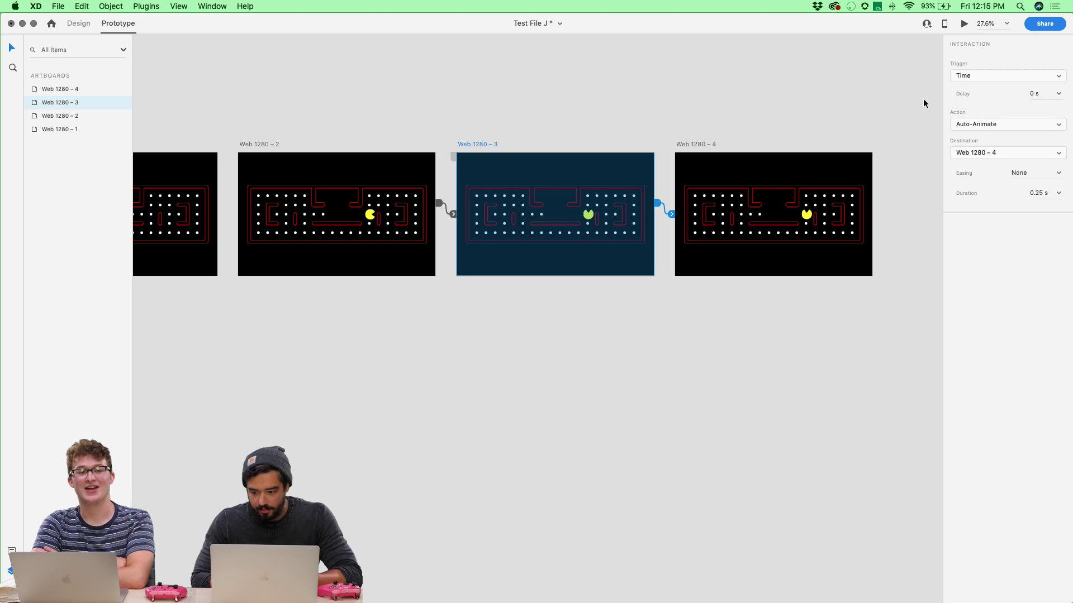
{"action": "left_click", "coordinate": [988, 75]}
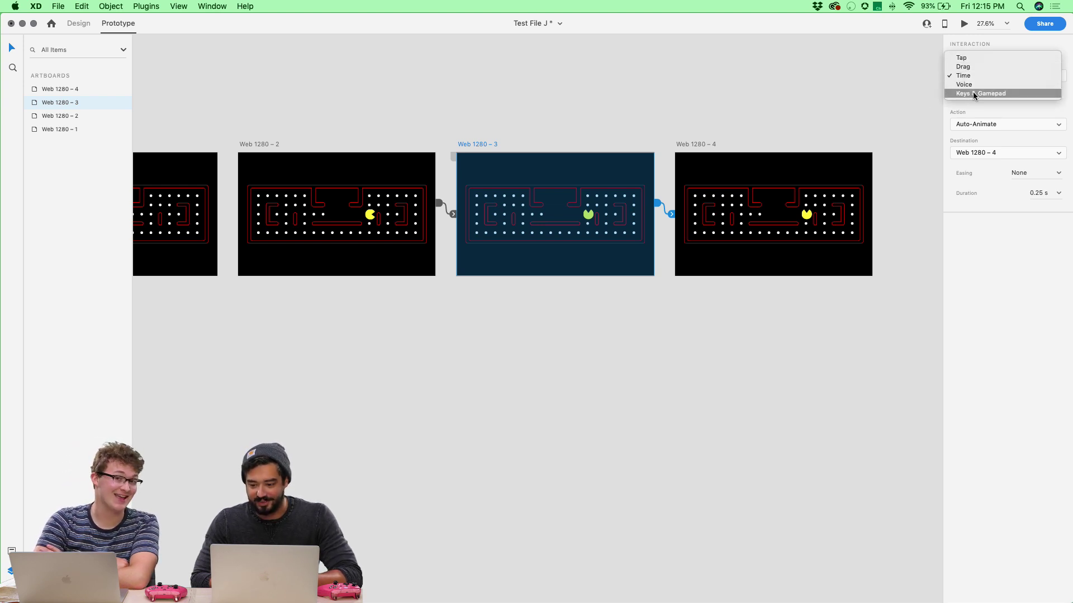
{"action": "left_click", "coordinate": [974, 93]}
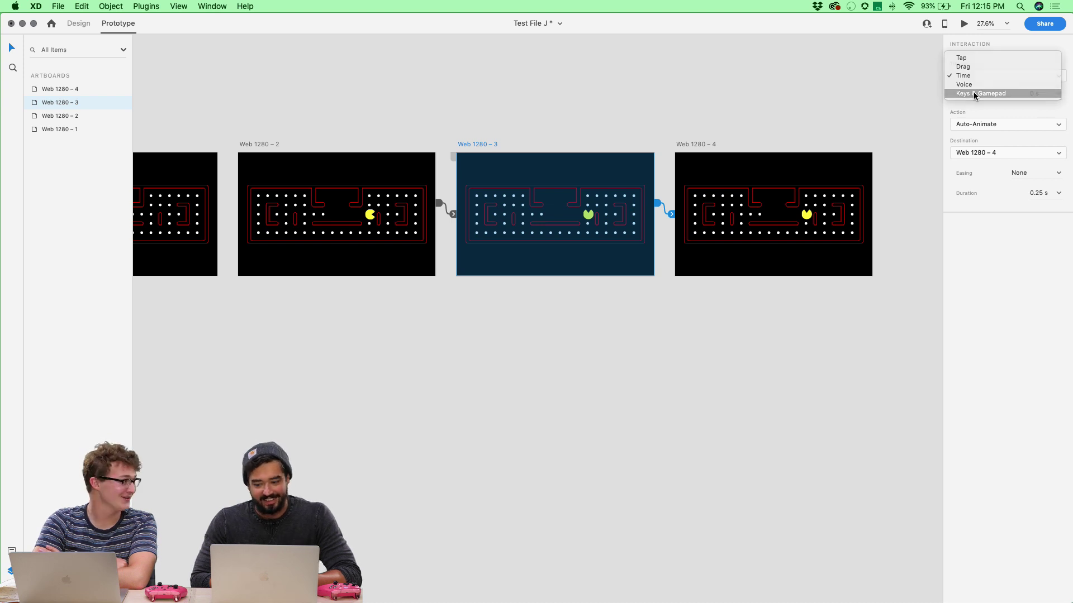
{"action": "left_click", "coordinate": [970, 104]}
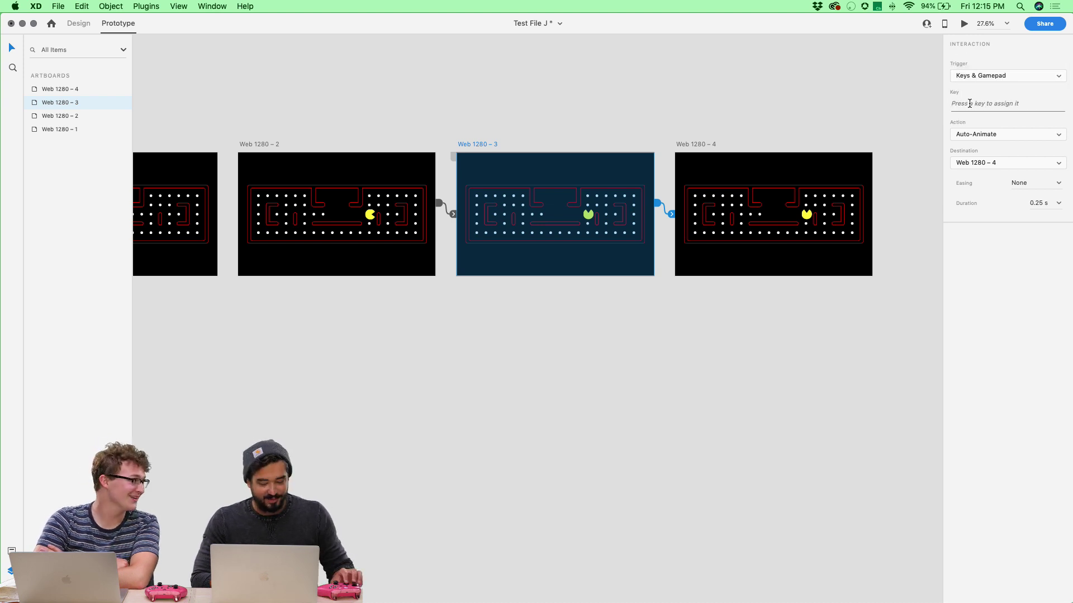
{"action": "left_click", "coordinate": [866, 83]}
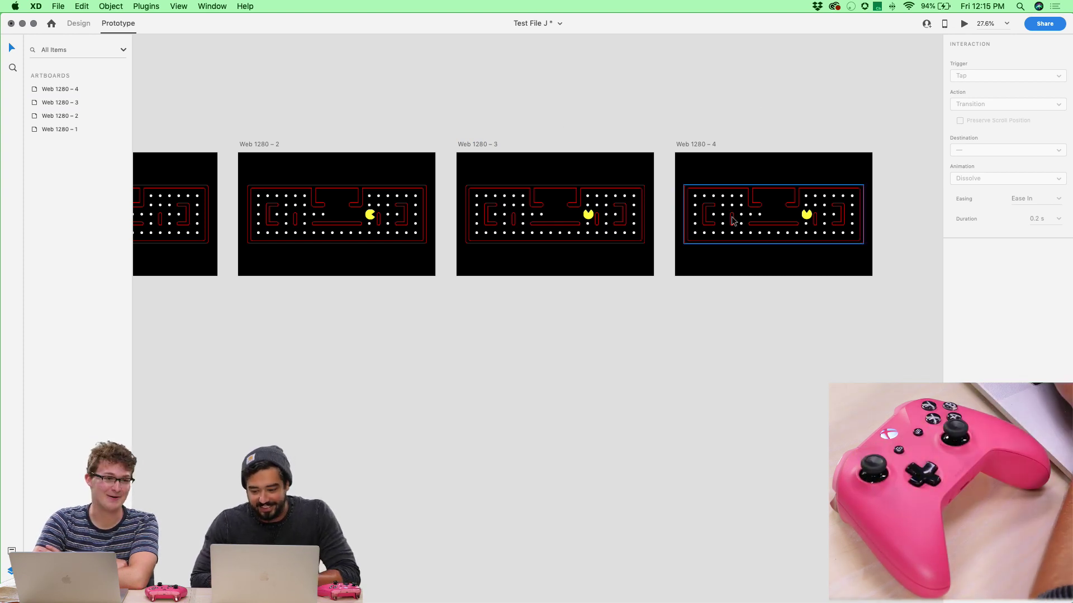
Step: Move Pac-Man on Web 1280 – 4 straight up to the top row of dots
{"action": "scroll", "coordinate": [814, 199], "scroll_direction": "up", "scroll_amount": 5}
{"action": "double_click", "coordinate": [788, 241]}
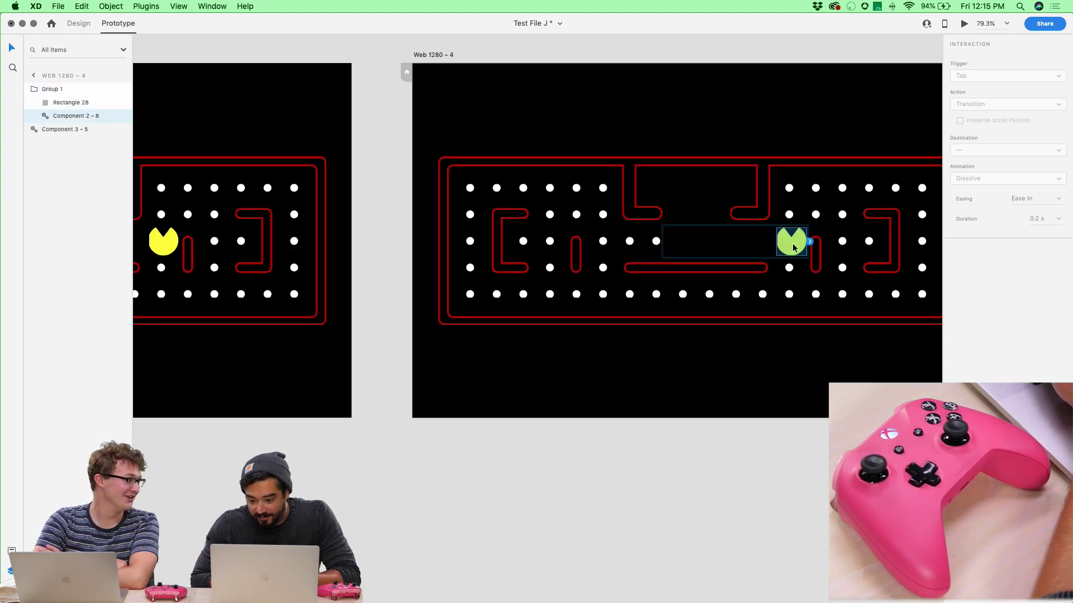
{"action": "left_click_drag", "start_coordinate": [794, 247], "coordinate": [796, 193]}
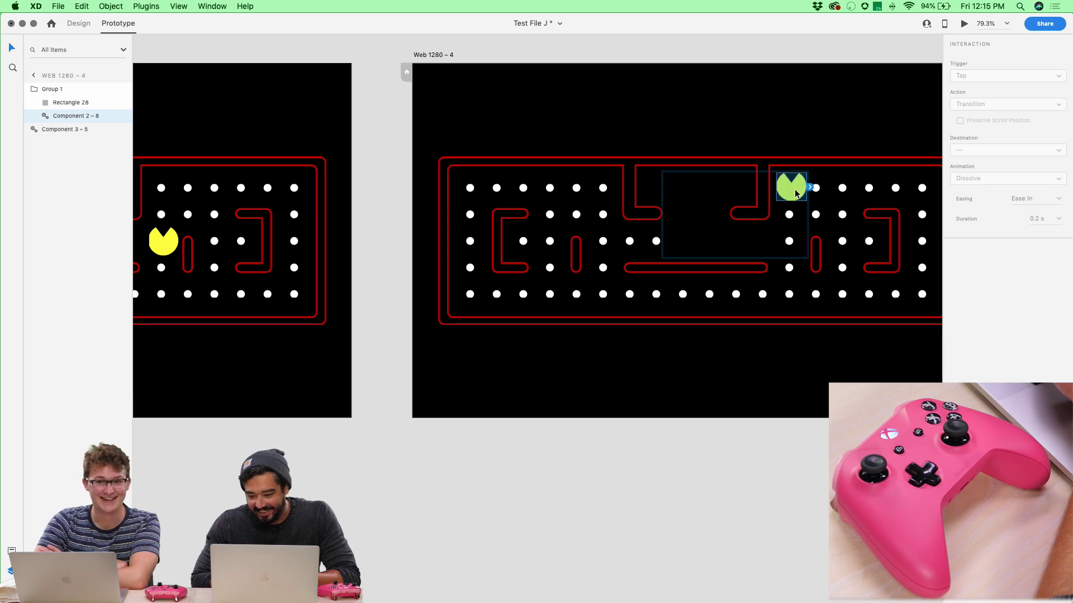
{"action": "scroll", "coordinate": [335, 98], "scroll_direction": "left", "scroll_amount": 1}
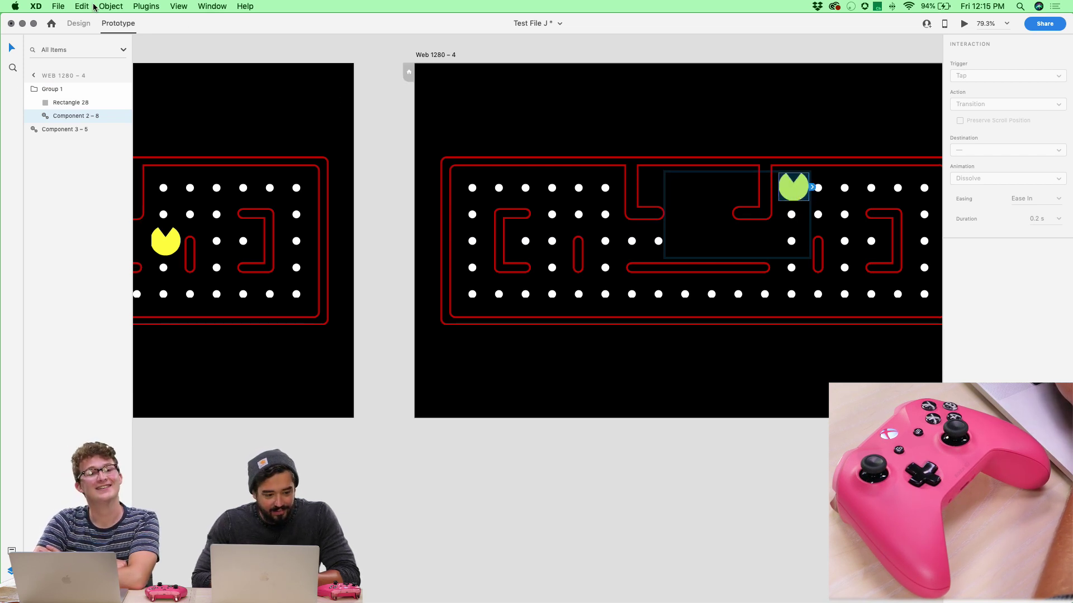
Step: Add a 77 × 15 rectangle directly beneath Pac-Man inside his group on Web 1280 – 3
{"action": "left_click", "coordinate": [78, 23]}
{"action": "left_click", "coordinate": [12, 67]}
{"action": "left_click_drag", "start_coordinate": [665, 257], "coordinate": [809, 253]}
{"action": "scroll", "coordinate": [790, 246], "scroll_direction": "left", "scroll_amount": 10}
{"action": "left_click", "coordinate": [579, 242]}
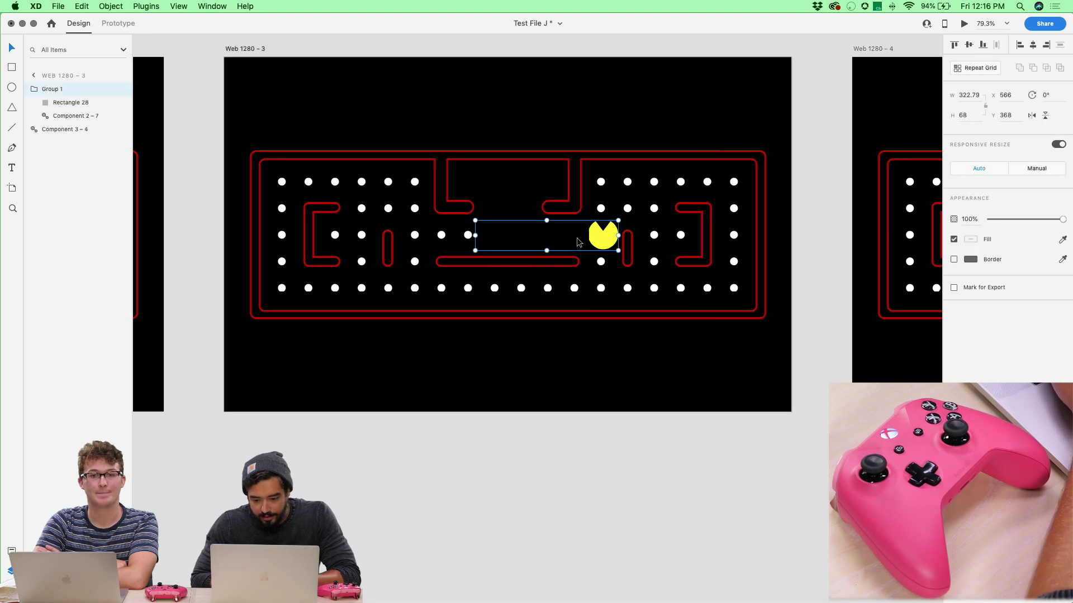
{"action": "double_click", "coordinate": [578, 241]}
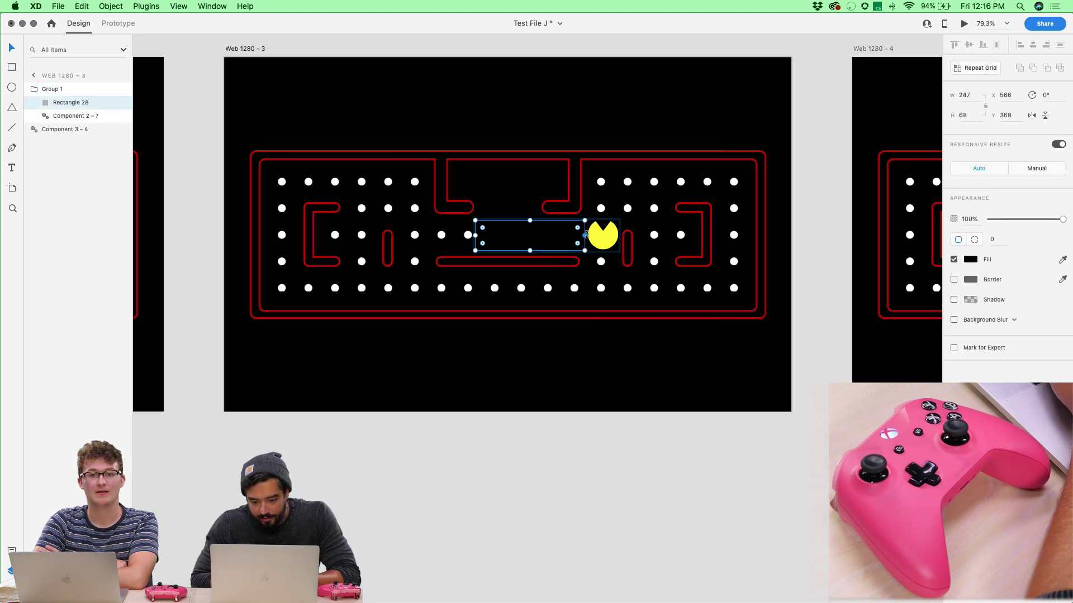
{"action": "key", "text": "super+v"}
{"action": "scroll", "coordinate": [603, 238], "scroll_direction": "up", "scroll_amount": 5}
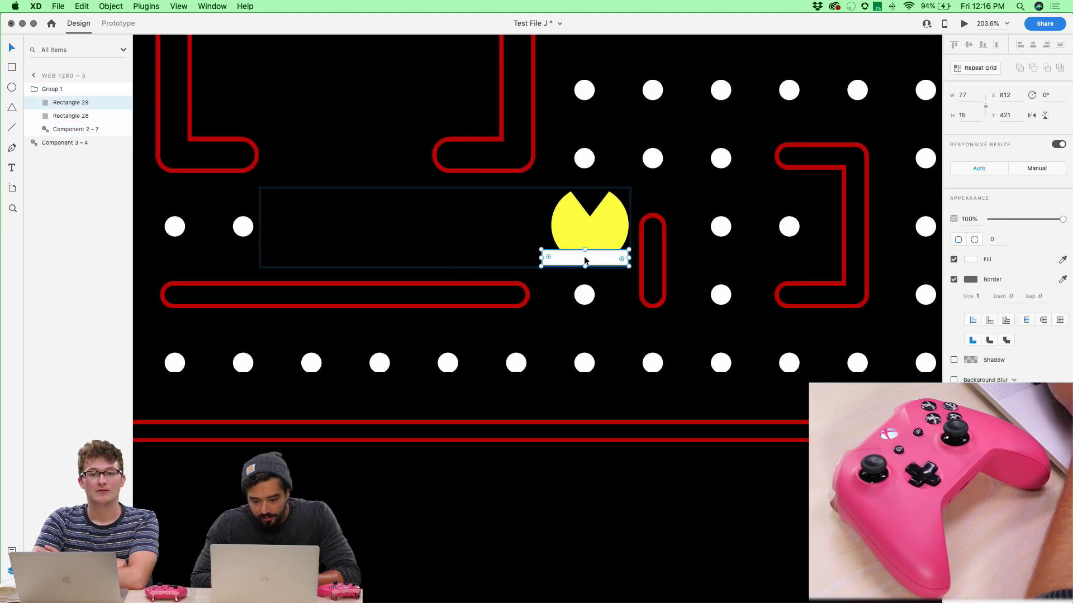
{"action": "left_click_drag", "start_coordinate": [585, 260], "coordinate": [584, 275]}
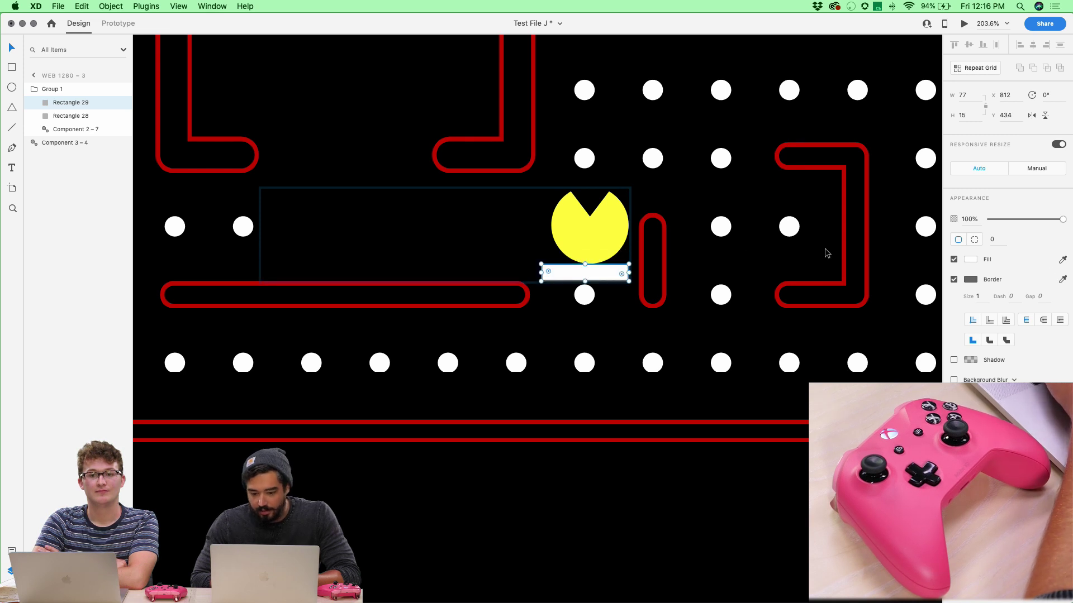
Step: Fill the new rectangle beneath Pac-Man with black (#000000) and remove its border
{"action": "left_click", "coordinate": [971, 259]}
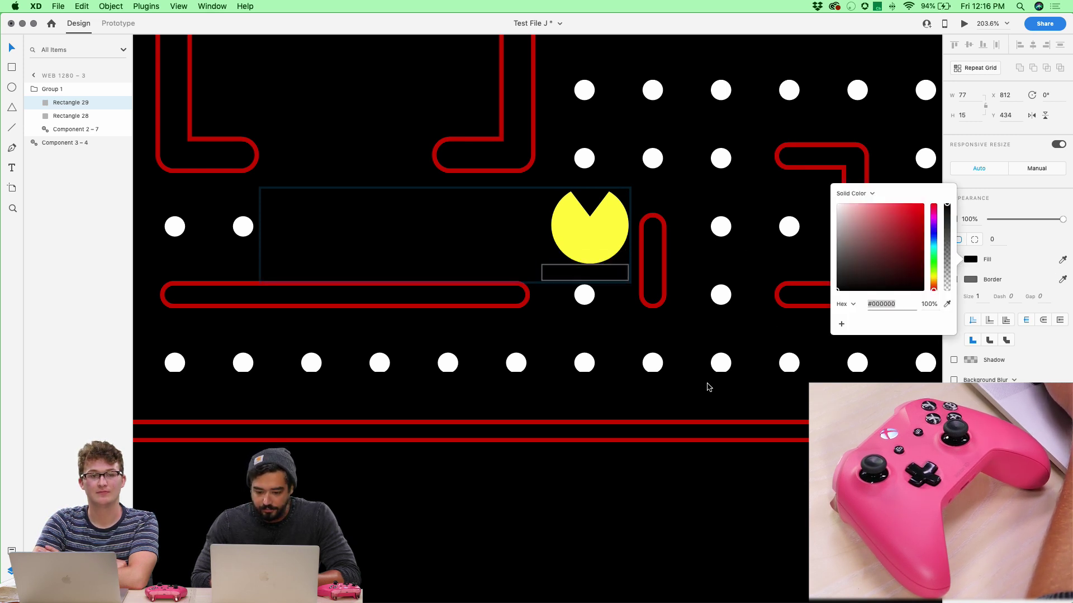
{"action": "left_click", "coordinate": [969, 281]}
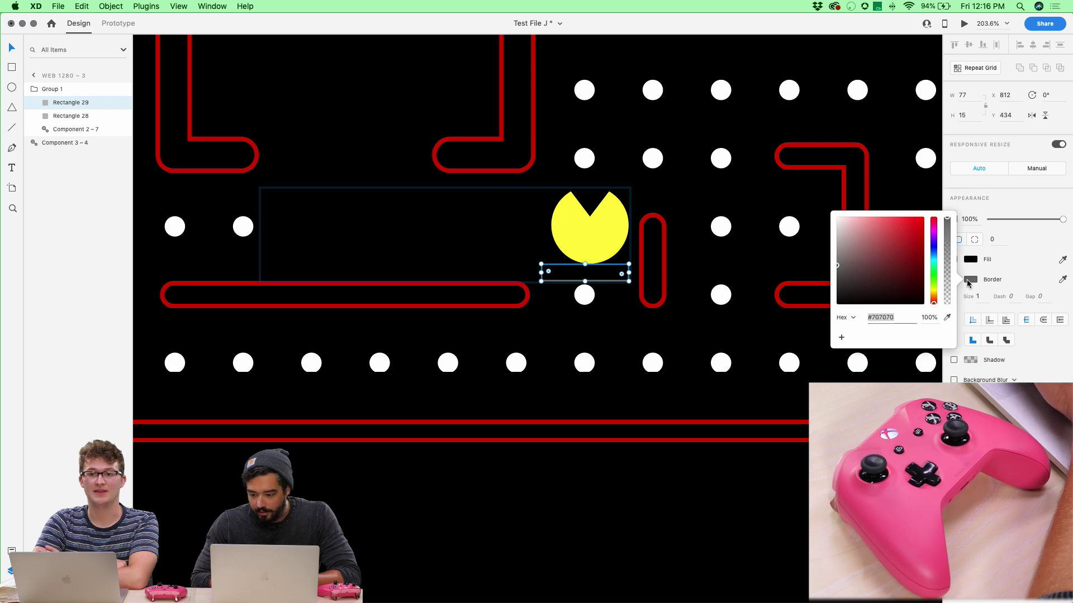
{"action": "left_click", "coordinate": [954, 279]}
{"action": "left_click", "coordinate": [953, 280]}
Step: Delete the outdated Web 1280 – 4 artboard and replace it with a fresh duplicate of Web 1280 – 3
{"action": "scroll", "coordinate": [510, 247], "scroll_direction": "down", "scroll_amount": 5}
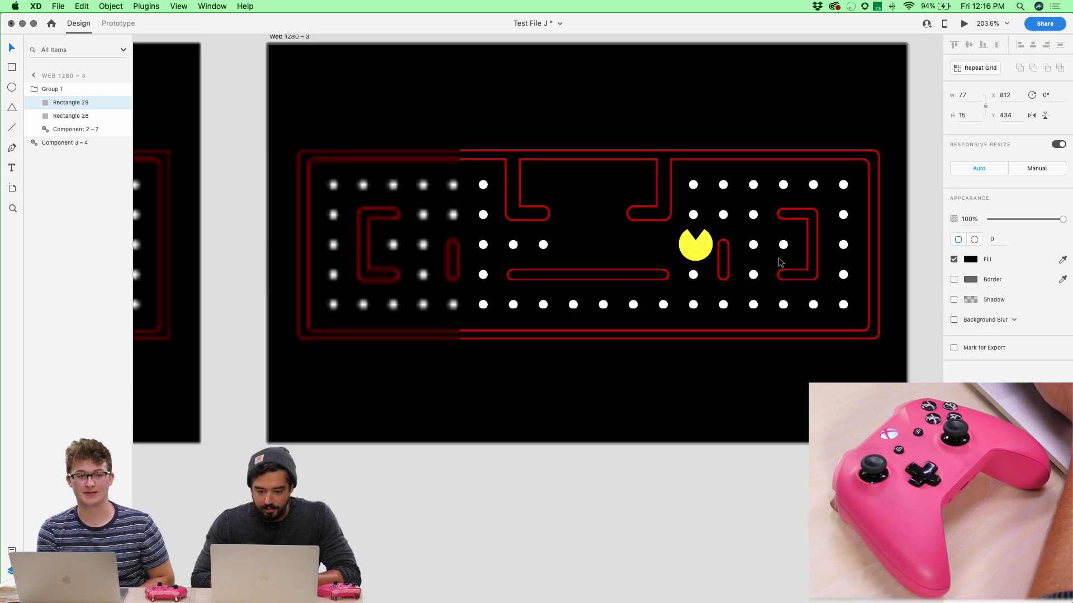
{"action": "scroll", "coordinate": [447, 250], "scroll_direction": "right", "scroll_amount": 2}
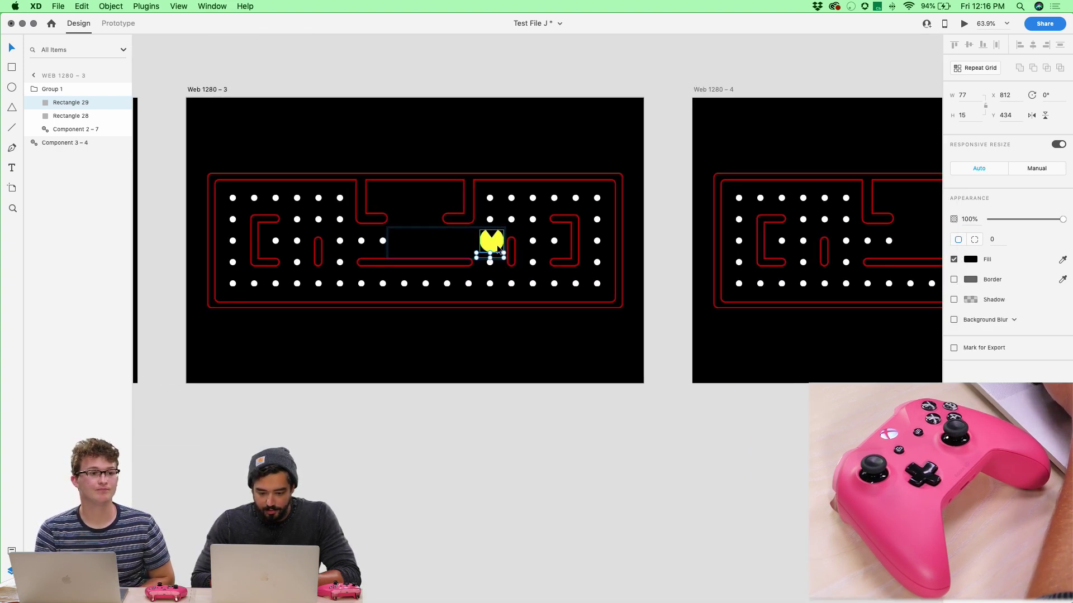
{"action": "scroll", "coordinate": [499, 248], "scroll_direction": "right", "scroll_amount": 10}
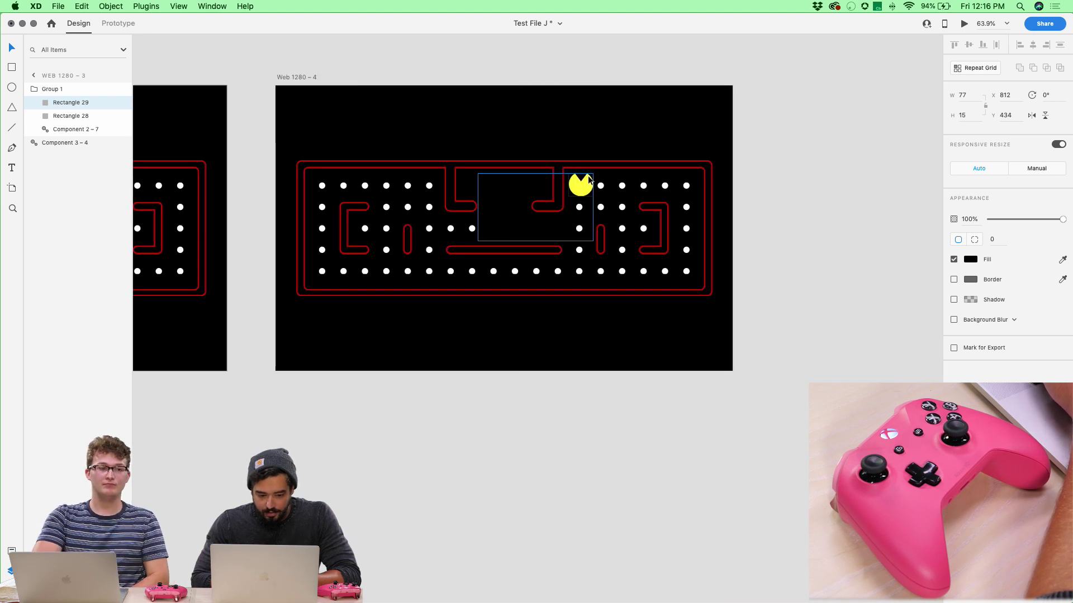
{"action": "scroll", "coordinate": [589, 179], "scroll_direction": "down", "scroll_amount": 5}
{"action": "left_click", "coordinate": [410, 113]}
{"action": "key", "text": "Delete"}
{"action": "scroll", "coordinate": [193, 124], "scroll_direction": "left", "scroll_amount": 3}
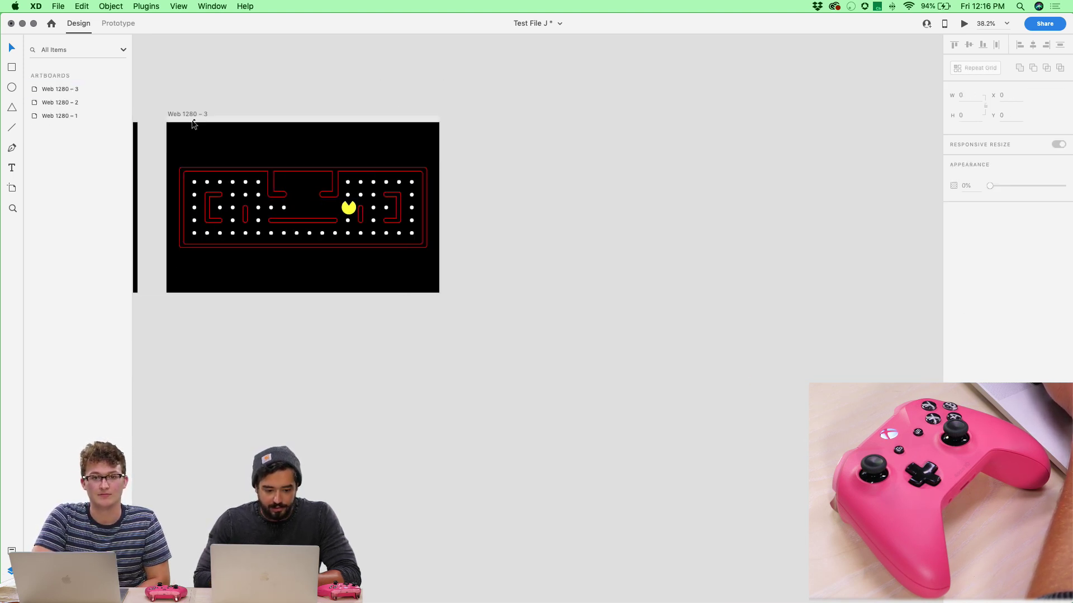
{"action": "left_click_drag", "start_coordinate": [193, 124], "coordinate": [501, 124]}
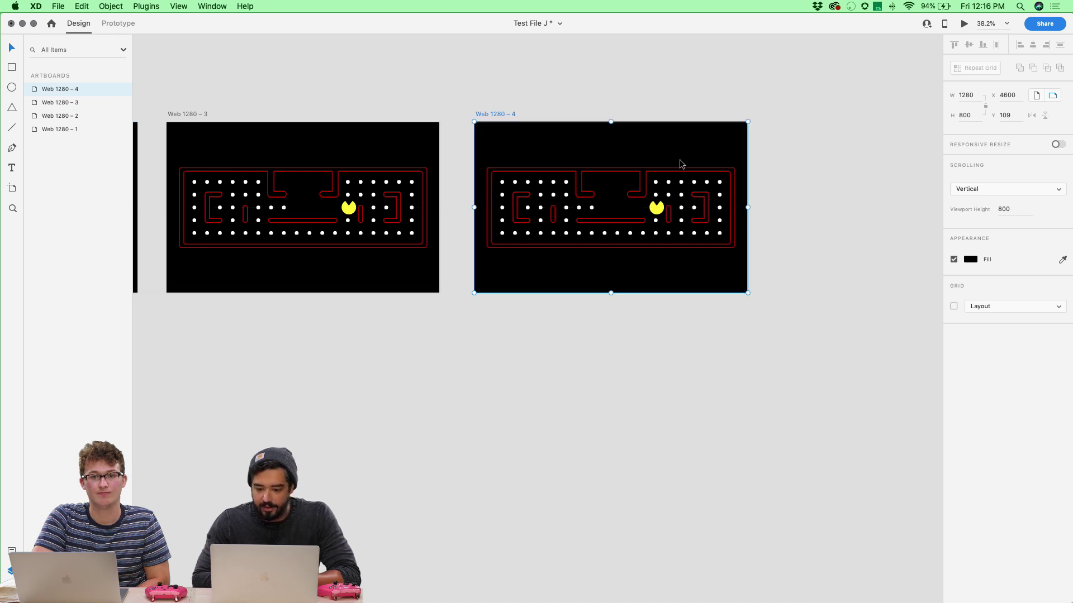
Step: Move Pac-Man on the new Web 1280 – 4 straight up to the top row of dots
{"action": "scroll", "coordinate": [679, 165], "scroll_direction": "up", "scroll_amount": 10}
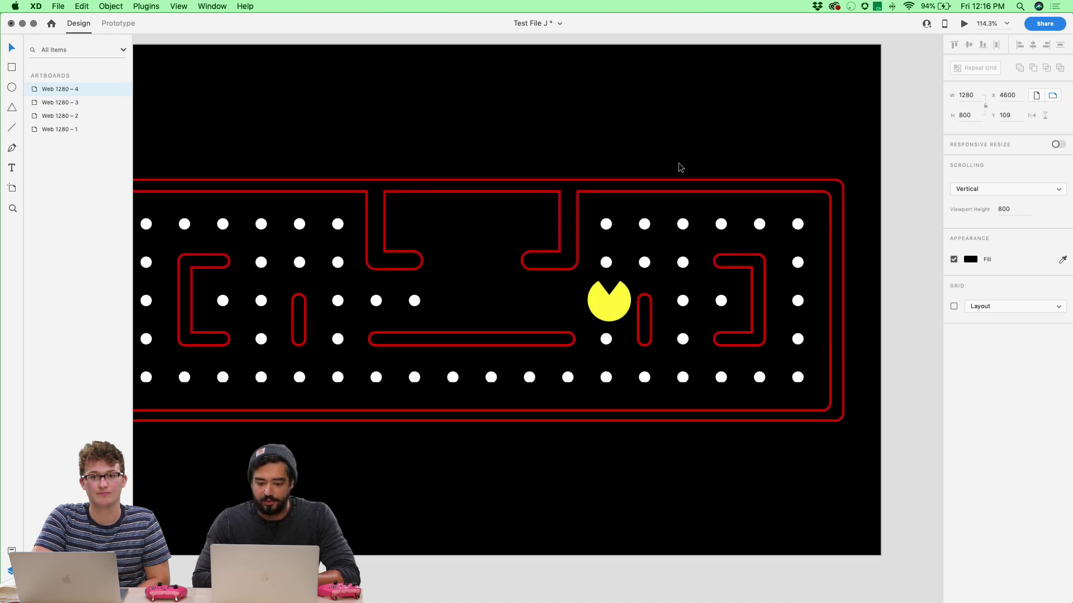
{"action": "double_click", "coordinate": [619, 301]}
{"action": "left_click_drag", "start_coordinate": [616, 309], "coordinate": [617, 229]}
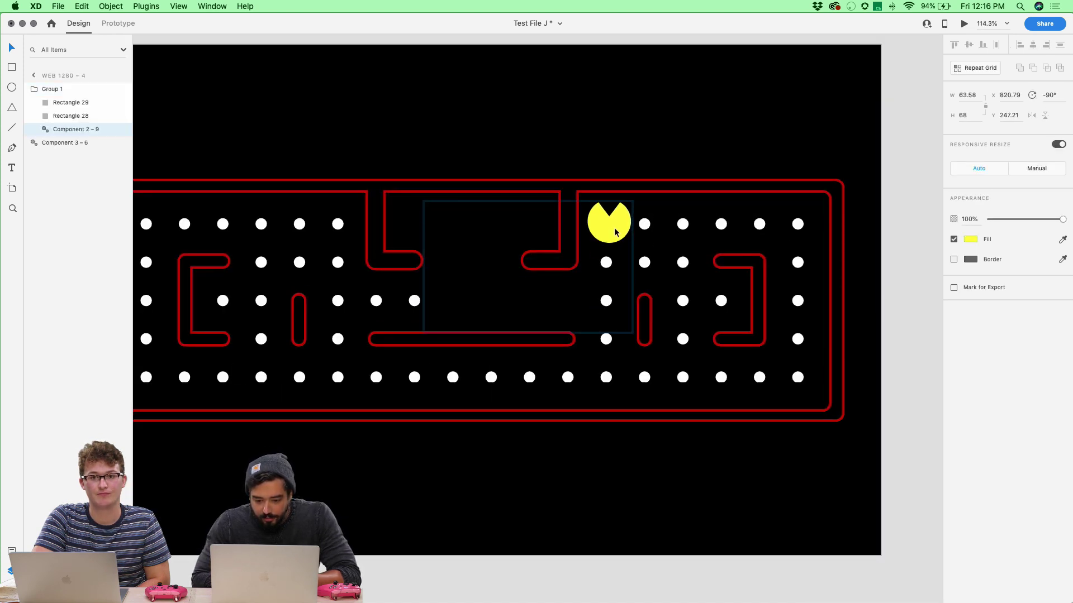
Step: Stretch the small black rectangle on Web 1280 – 4 upward to a height of 138, ending just beneath Pac-Man
{"action": "left_click", "coordinate": [604, 326]}
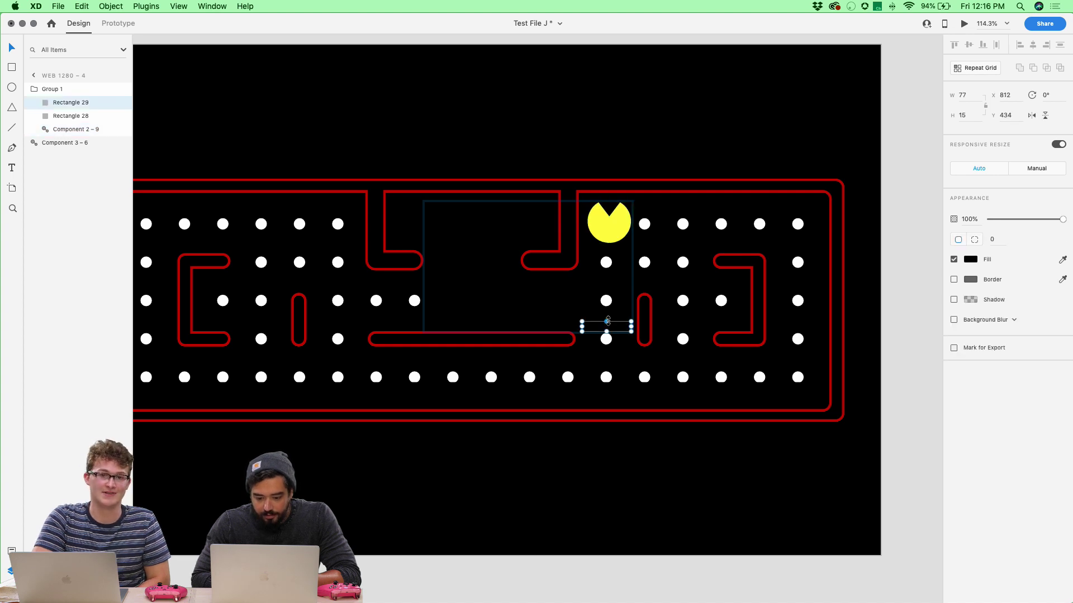
{"action": "left_click_drag", "start_coordinate": [607, 321], "coordinate": [612, 244]}
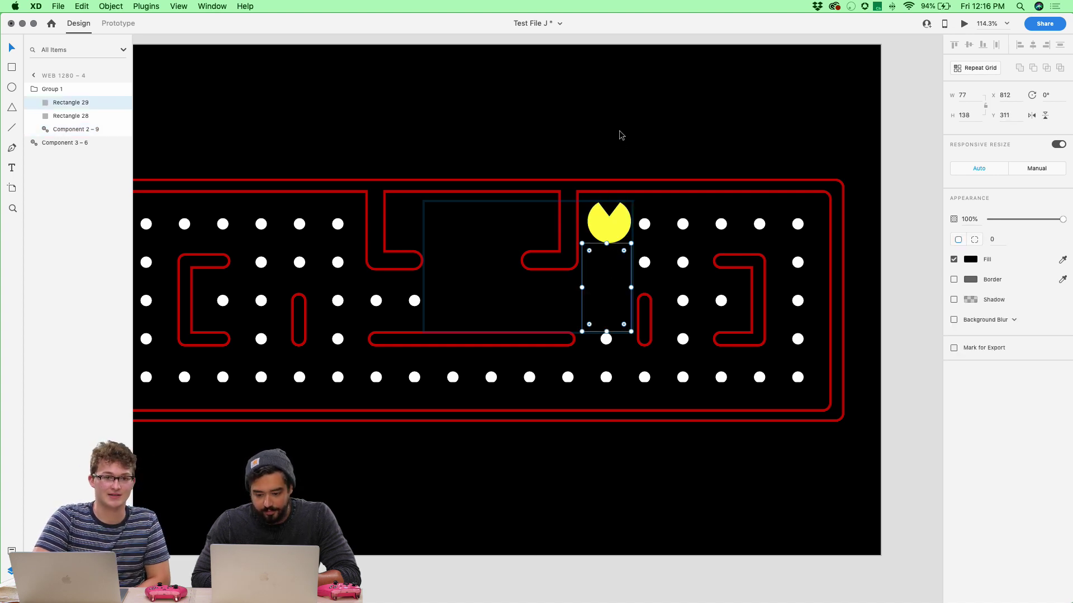
{"action": "left_click", "coordinate": [619, 132]}
Step: Link Web 1280 – 3 to Web 1280 – 4 with Auto-Animate and a Keys & Gamepad trigger set to DPad Up
{"action": "scroll", "coordinate": [619, 132], "scroll_direction": "down", "scroll_amount": 10}
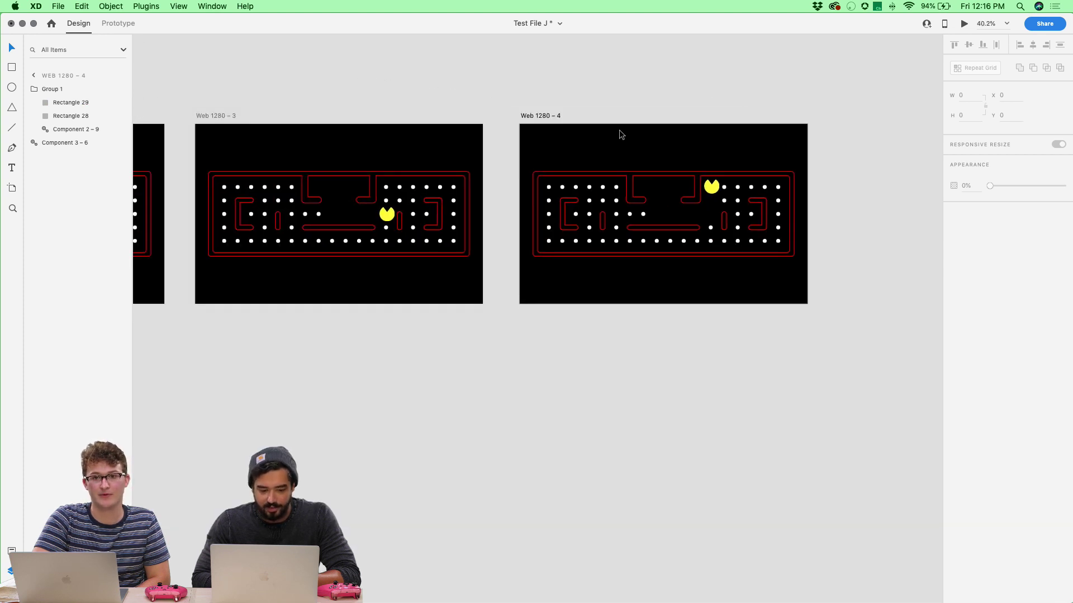
{"action": "scroll", "coordinate": [326, 115], "scroll_direction": "left", "scroll_amount": 4}
{"action": "left_click", "coordinate": [305, 139]}
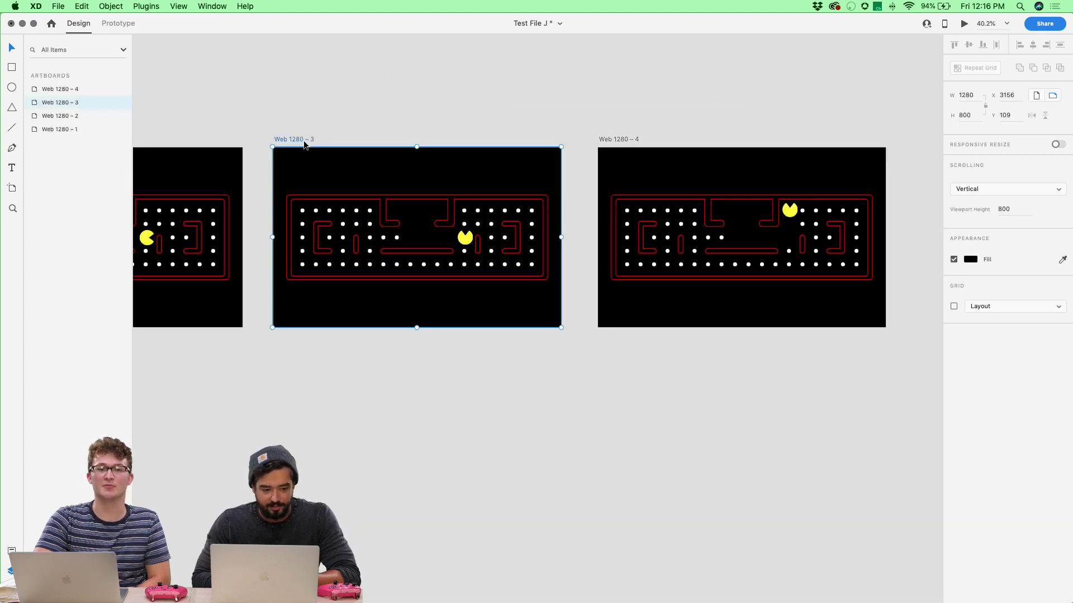
{"action": "left_click", "coordinate": [117, 23]}
{"action": "left_click_drag", "start_coordinate": [564, 225], "coordinate": [619, 230]}
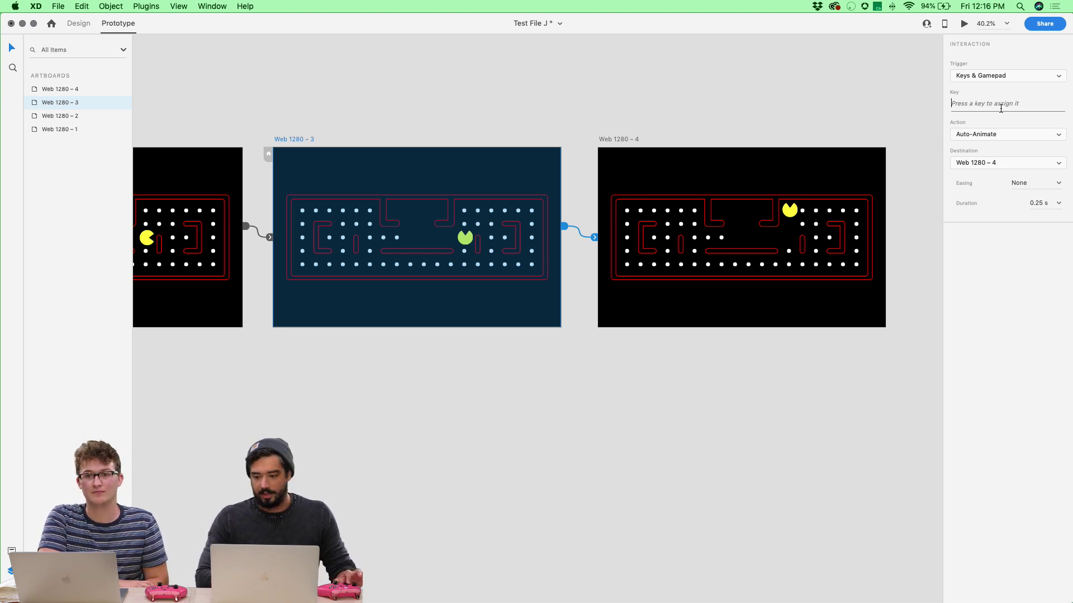
{"action": "left_click", "coordinate": [972, 103]}
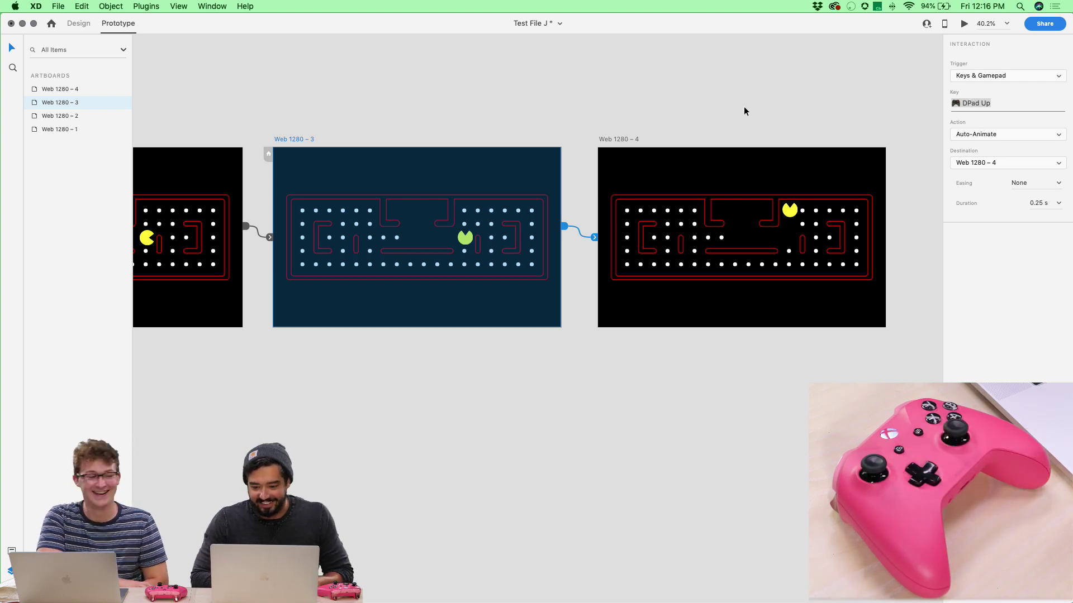
{"action": "left_click", "coordinate": [617, 124]}
Step: Preview the prototype from Web 1280 – 1, run Pac-Man through to his upward move, and close the preview
{"action": "scroll", "coordinate": [618, 120], "scroll_direction": "down", "scroll_amount": 5}
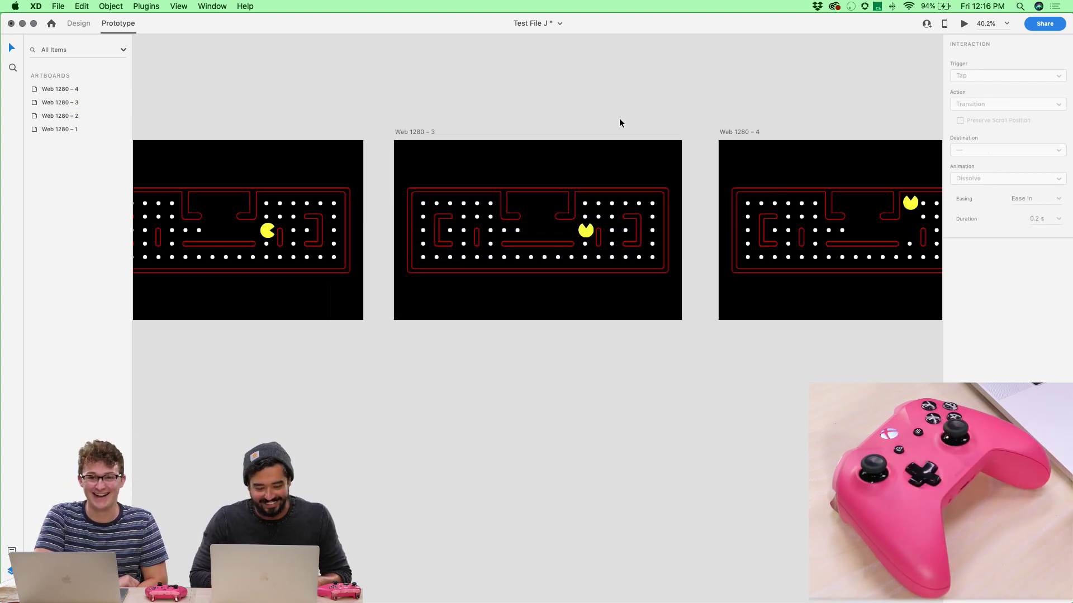
{"action": "left_click", "coordinate": [384, 119]}
{"action": "scroll", "coordinate": [384, 119], "scroll_direction": "right", "scroll_amount": 5}
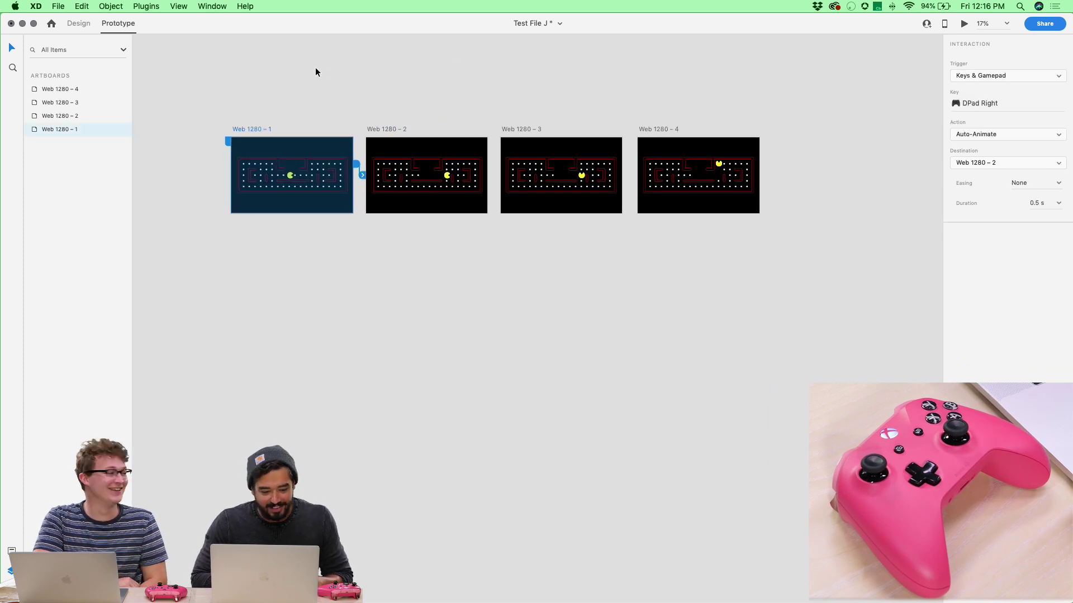
{"action": "left_click", "coordinate": [962, 24]}
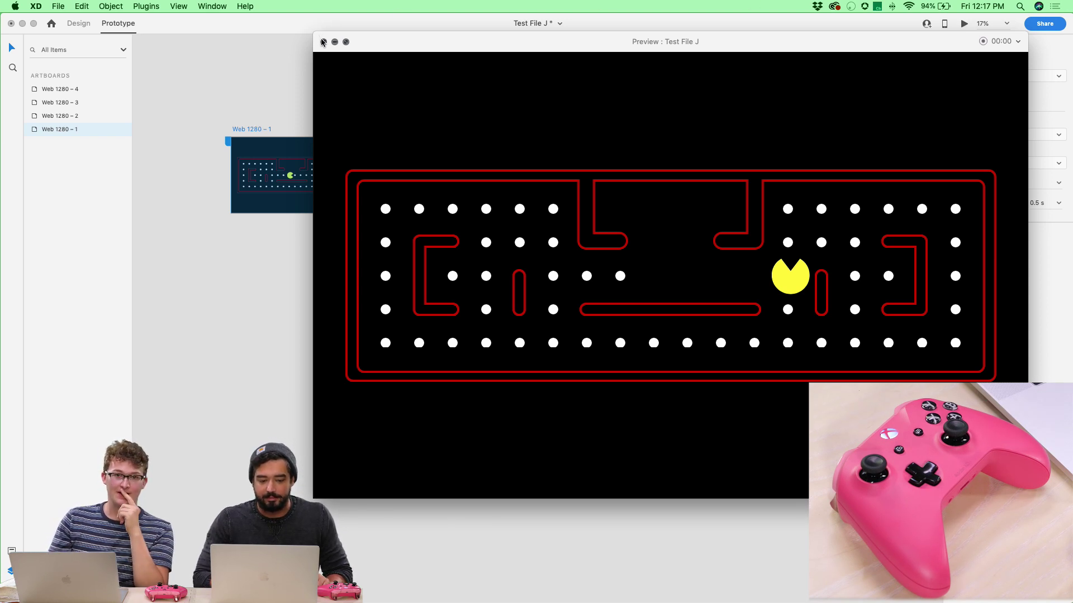
{"action": "key", "text": "Up"}
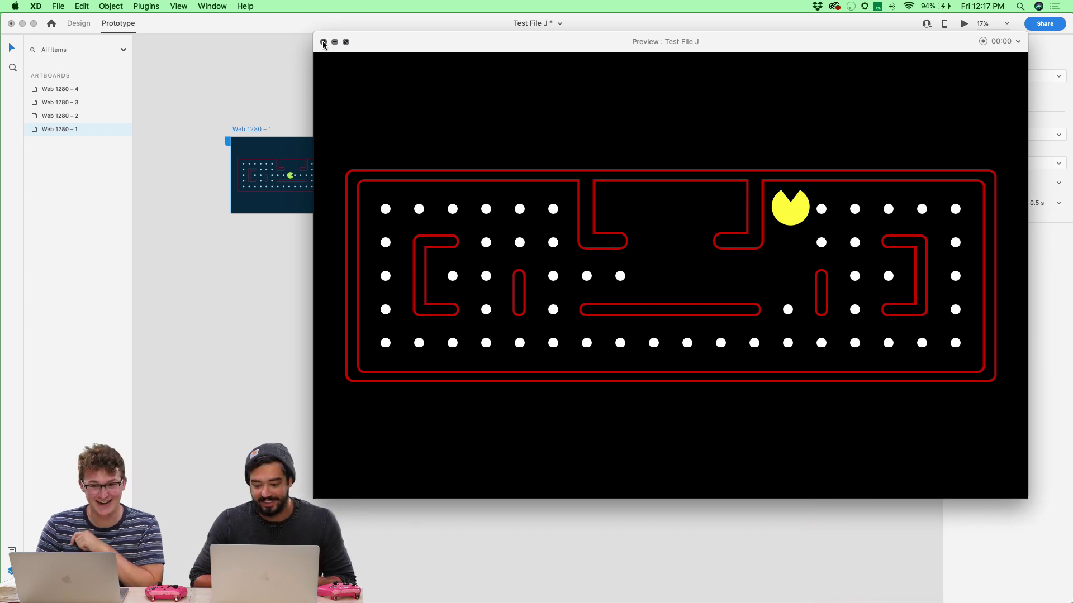
{"action": "left_click", "coordinate": [324, 42]}
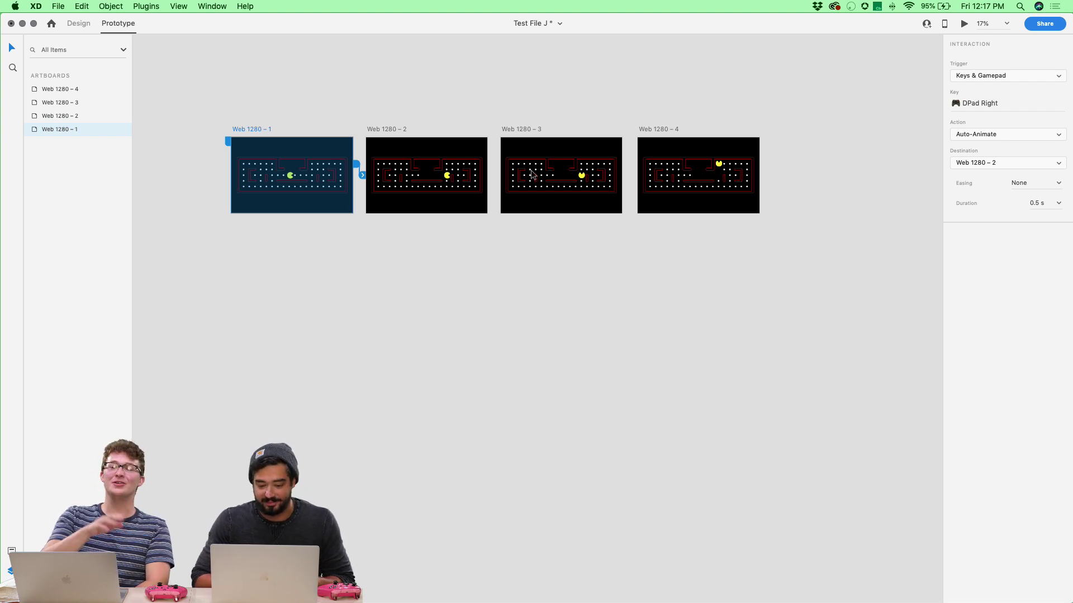
Step: Copy a single dot from the repeat grid inside the maze component on Web 1280 – 1
{"action": "scroll", "coordinate": [564, 174], "scroll_direction": "up", "scroll_amount": 3}
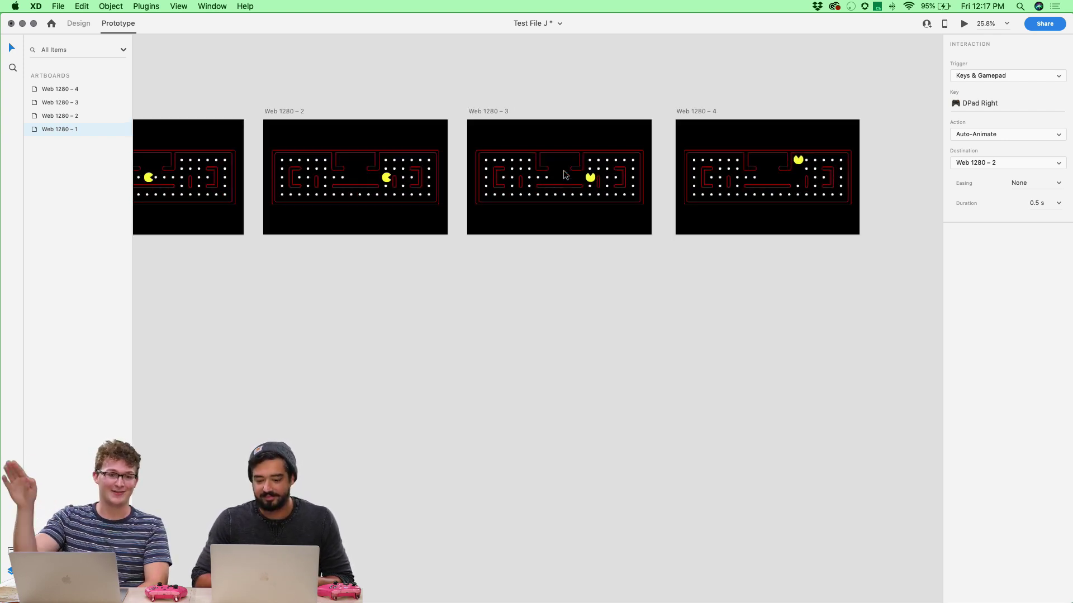
{"action": "scroll", "coordinate": [564, 174], "scroll_direction": "up", "scroll_amount": 4}
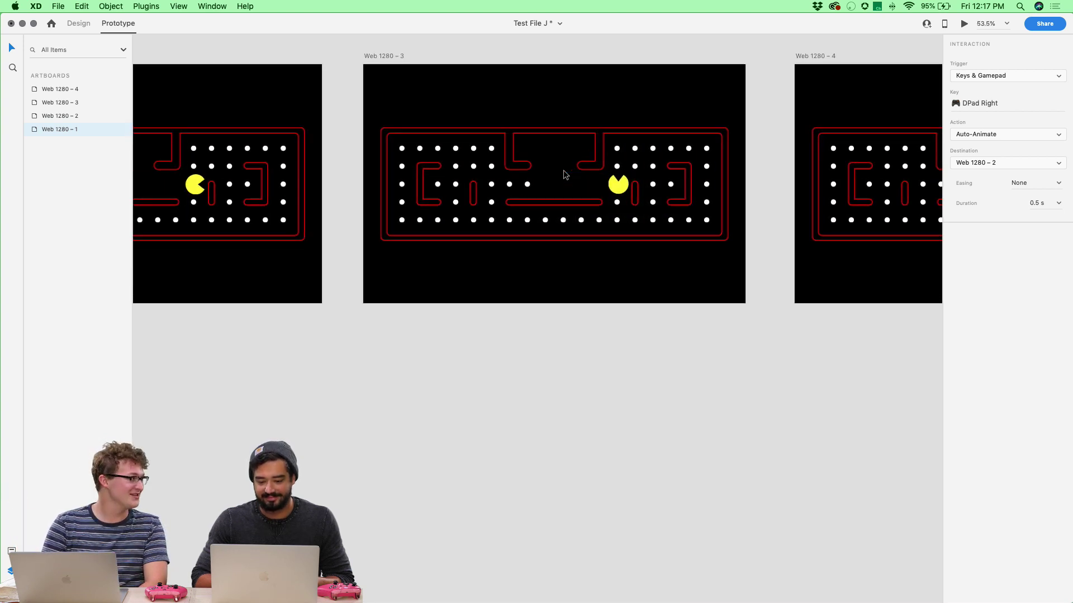
{"action": "scroll", "coordinate": [564, 174], "scroll_direction": "left", "scroll_amount": 5}
{"action": "scroll", "coordinate": [564, 172], "scroll_direction": "left", "scroll_amount": 10}
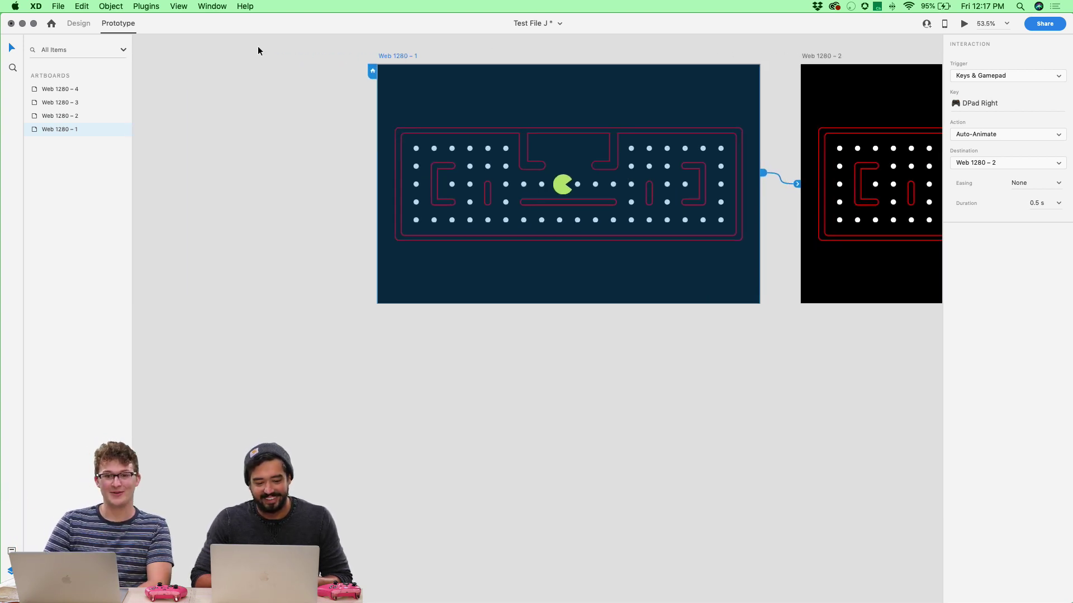
{"action": "left_click", "coordinate": [87, 24]}
{"action": "left_click", "coordinate": [416, 150]}
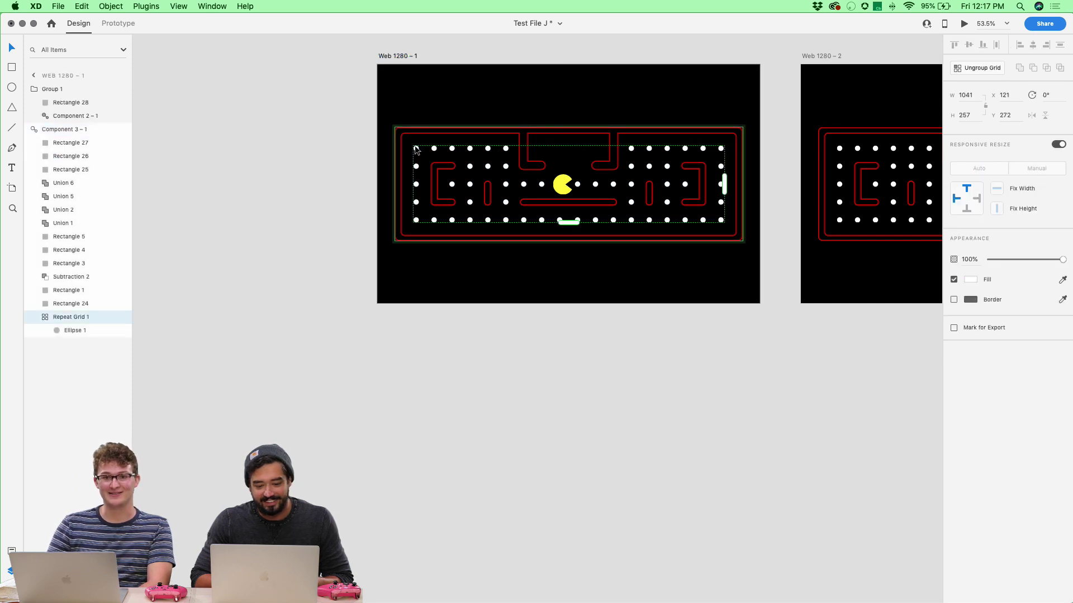
{"action": "double_click", "coordinate": [416, 149]}
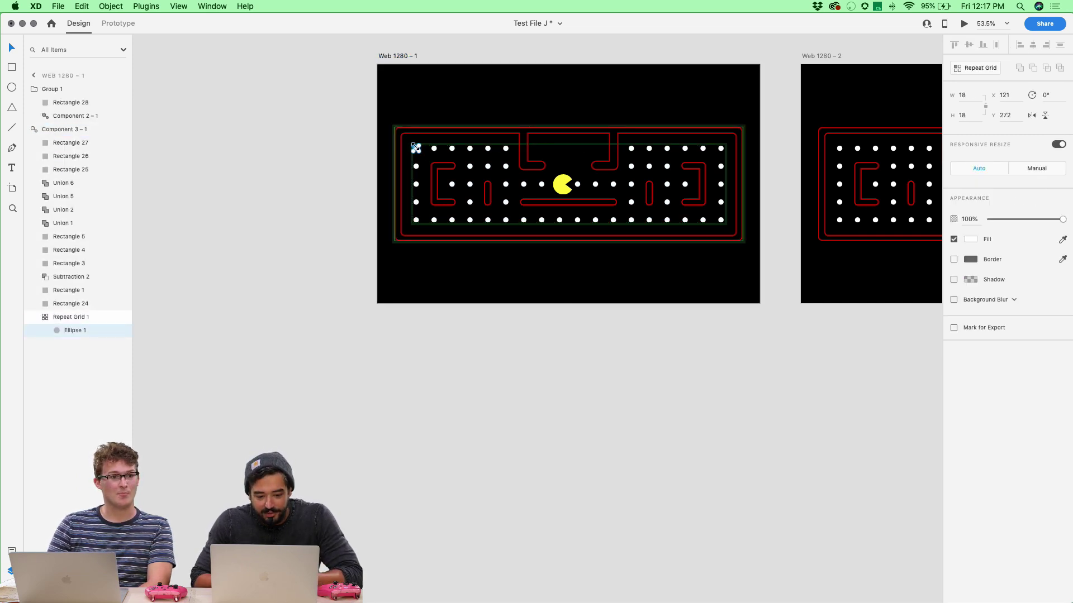
{"action": "key", "text": "Escape"}
{"action": "key", "text": "Escape"}
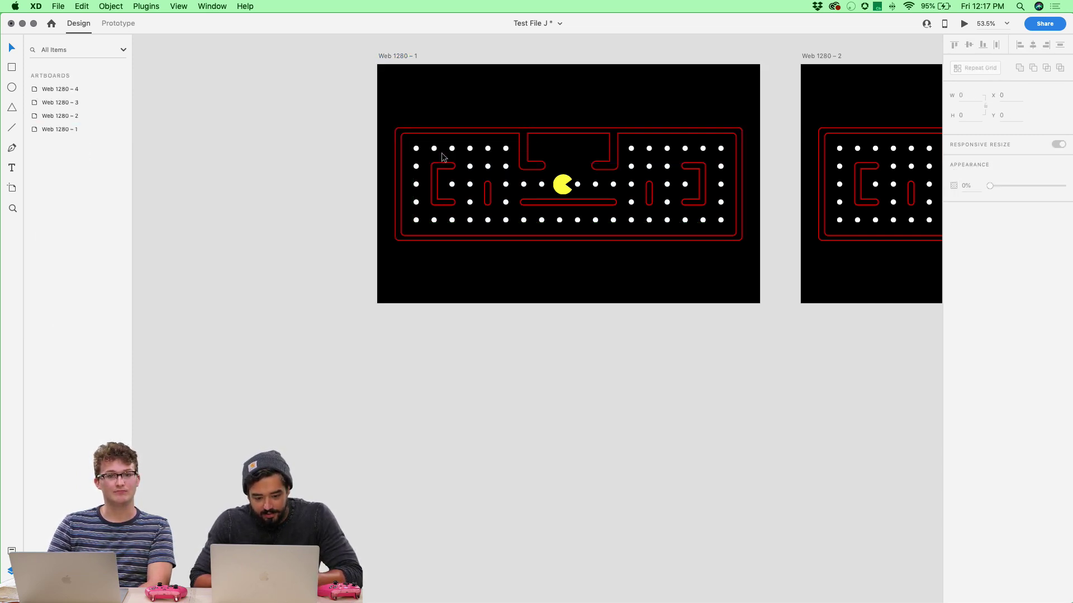
{"action": "left_click", "coordinate": [439, 153]}
{"action": "double_click", "coordinate": [425, 151]}
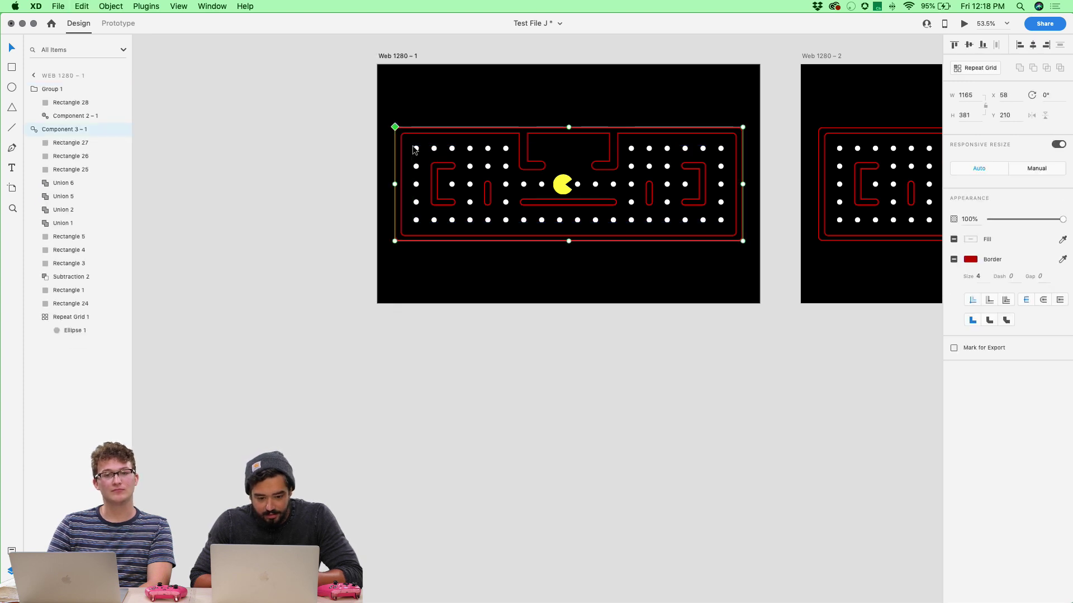
{"action": "key", "text": "super+v"}
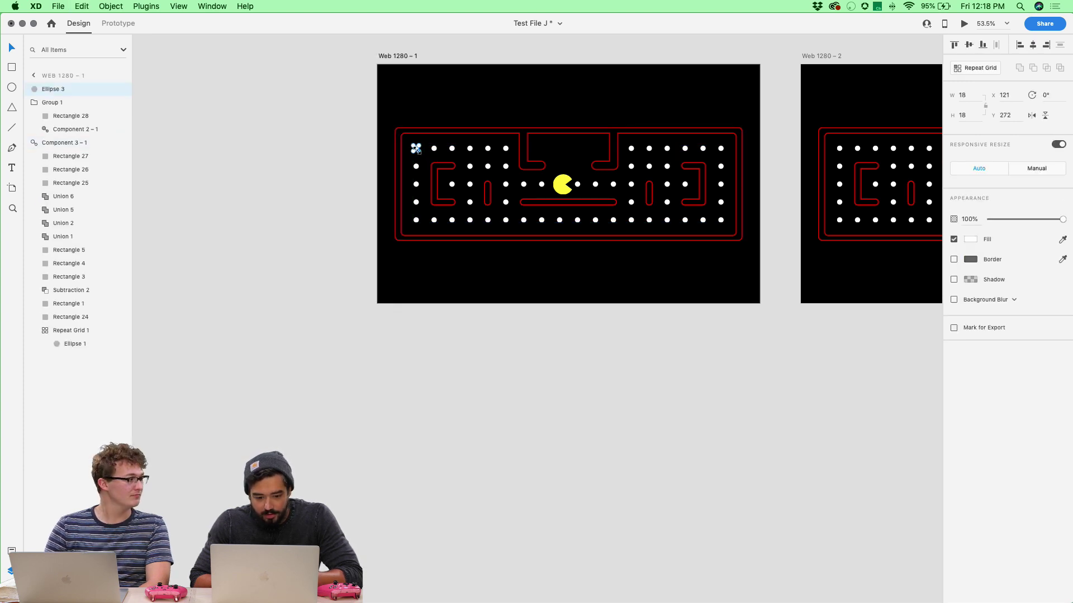
{"action": "left_click_drag", "start_coordinate": [415, 148], "coordinate": [422, 156]}
{"action": "key", "text": "Delete"}
Step: Paste the dot inside the maze component, enlarge it to 36 × 36, and duplicate it at the outer corners and inner columns of the top and bottom rows
{"action": "left_click", "coordinate": [416, 150]}
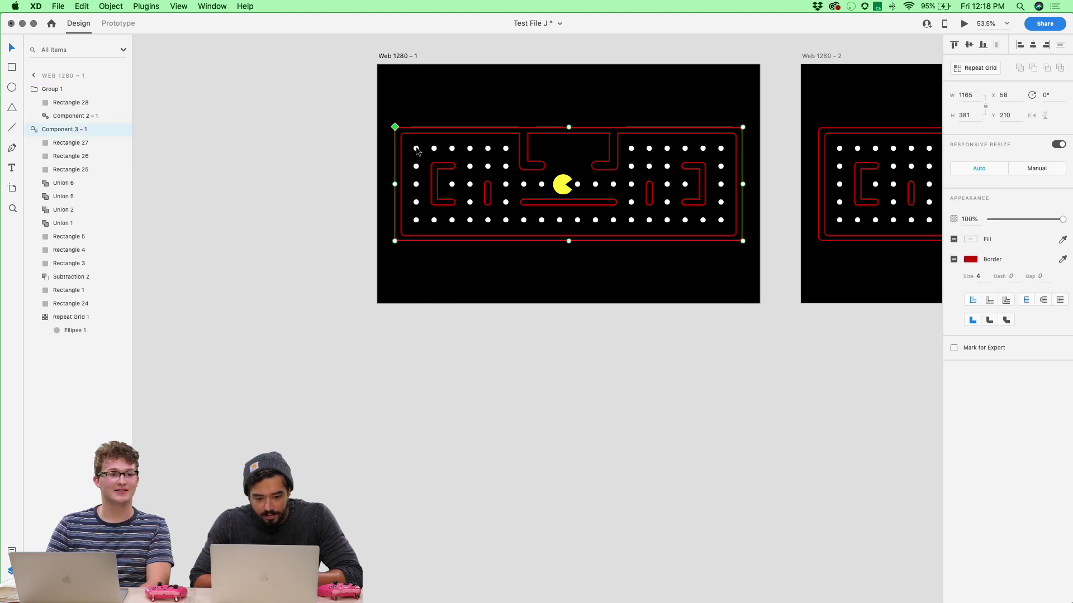
{"action": "double_click", "coordinate": [417, 150]}
{"action": "key", "text": "super+z"}
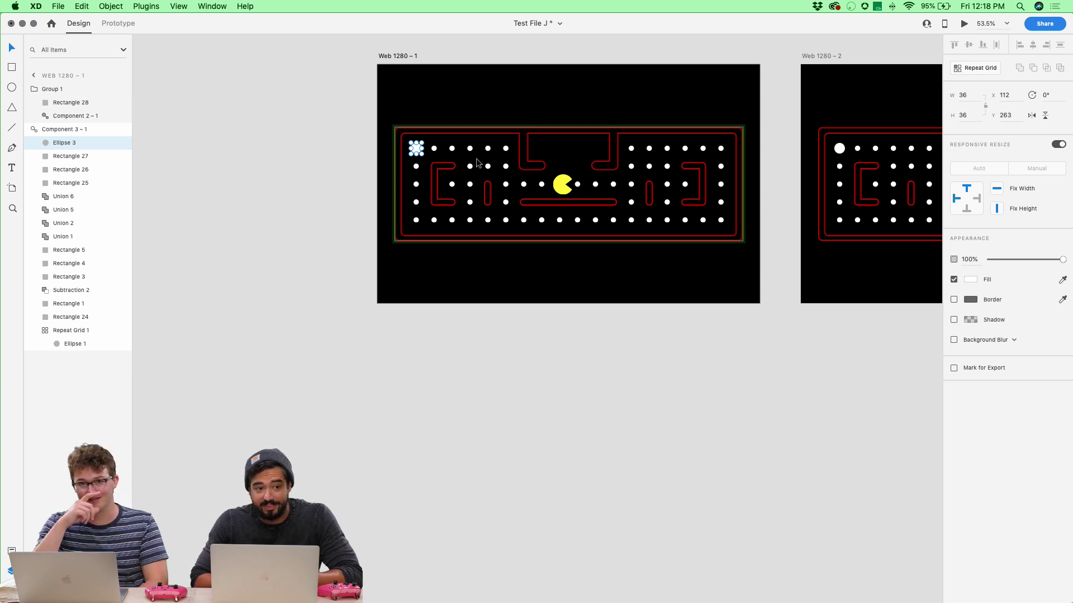
{"action": "scroll", "coordinate": [477, 164], "scroll_direction": "up", "scroll_amount": 3}
{"action": "left_click_drag", "start_coordinate": [385, 151], "coordinate": [700, 250]}
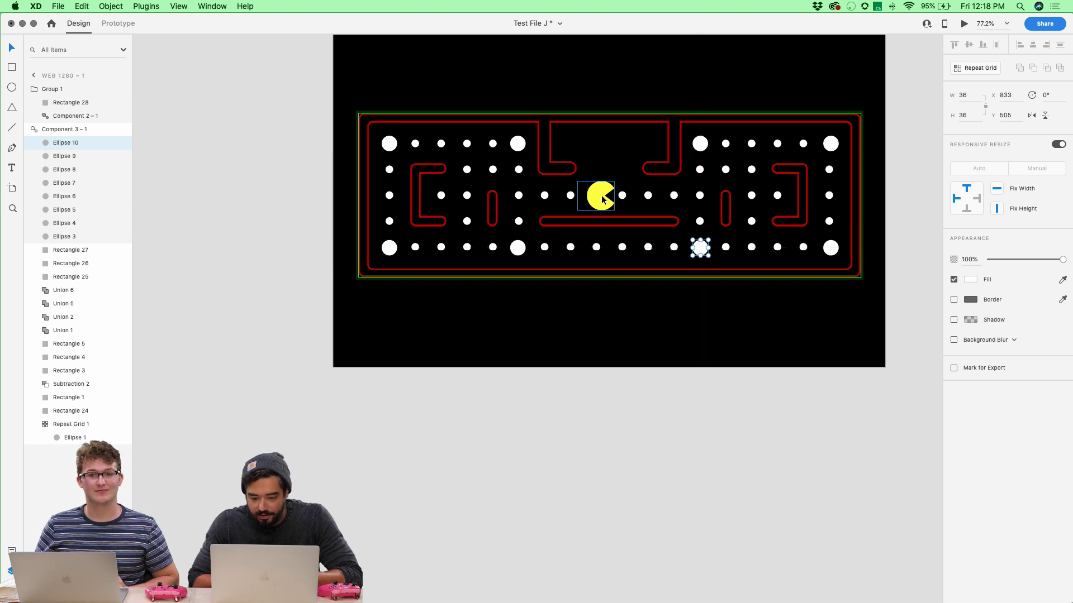
Step: Leave the maze component and examine the large power dots across all four Pac-Man artboards
{"action": "left_click", "coordinate": [517, 430]}
{"action": "scroll", "coordinate": [517, 430], "scroll_direction": "down", "scroll_amount": 5}
{"action": "scroll", "coordinate": [517, 433], "scroll_direction": "right", "scroll_amount": 15}
{"action": "scroll", "coordinate": [517, 433], "scroll_direction": "down", "scroll_amount": 2}
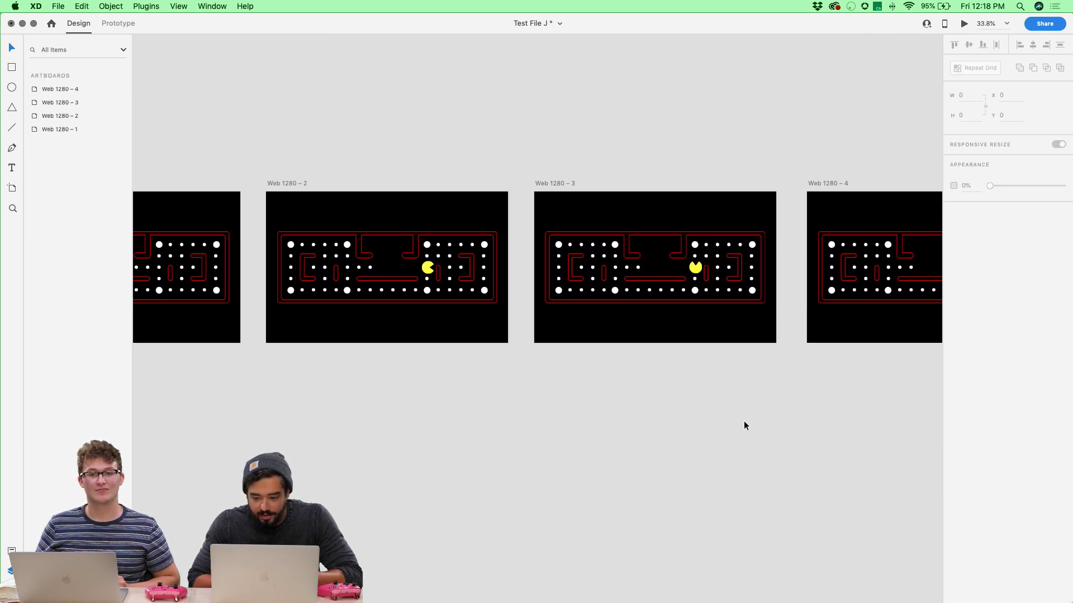
{"action": "scroll", "coordinate": [743, 426], "scroll_direction": "down", "scroll_amount": 3}
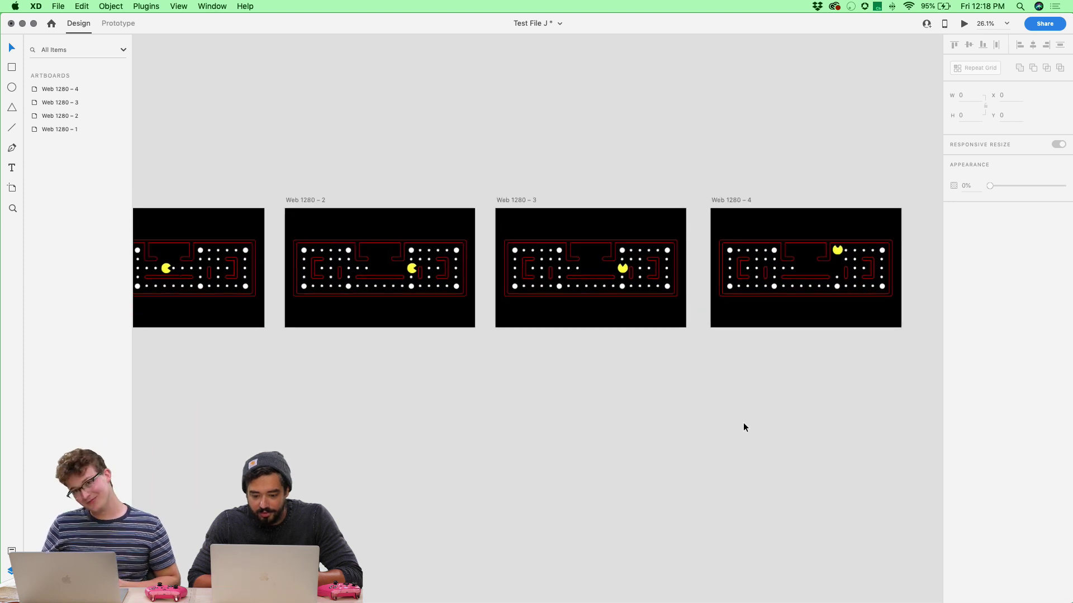
{"action": "scroll", "coordinate": [744, 427], "scroll_direction": "down", "scroll_amount": 5}
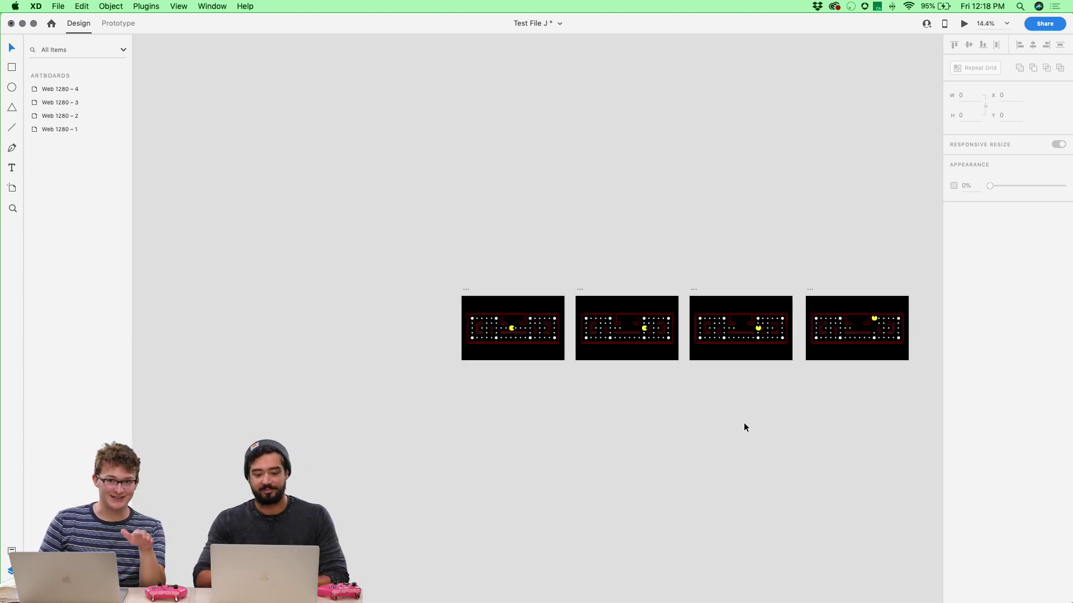
{"action": "scroll", "coordinate": [494, 305], "scroll_direction": "up", "scroll_amount": 8}
{"action": "scroll", "coordinate": [495, 306], "scroll_direction": "up", "scroll_amount": 3}
{"action": "scroll", "coordinate": [495, 306], "scroll_direction": "down", "scroll_amount": 3}
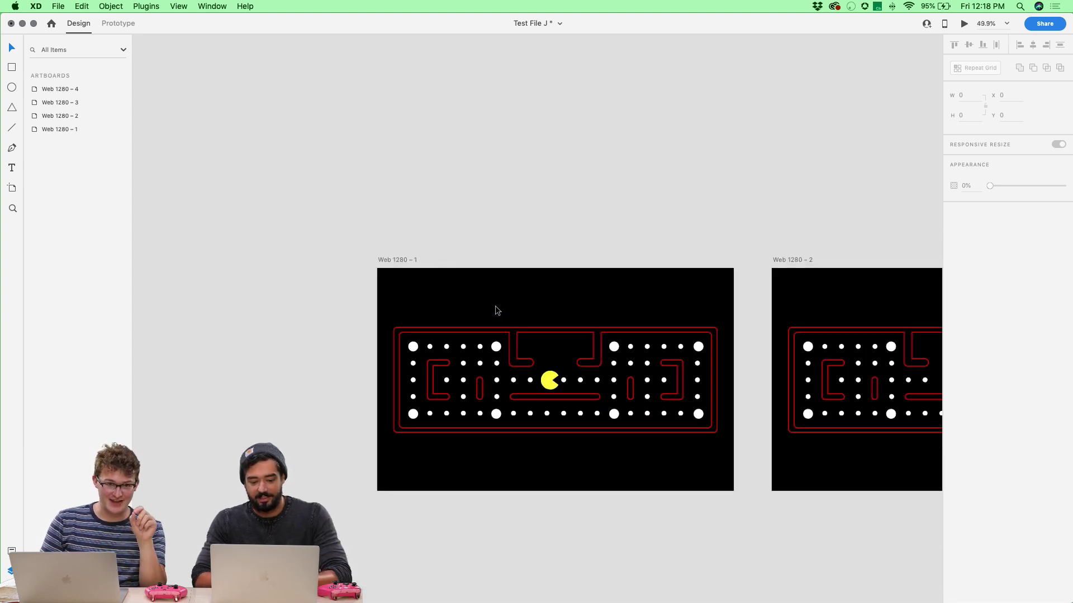
Step: Inspect the maze component on Web 1280 – 1 and compare its dots with those on the neighbouring artboards
{"action": "scroll", "coordinate": [495, 306], "scroll_direction": "right", "scroll_amount": 2}
{"action": "left_click", "coordinate": [474, 348]}
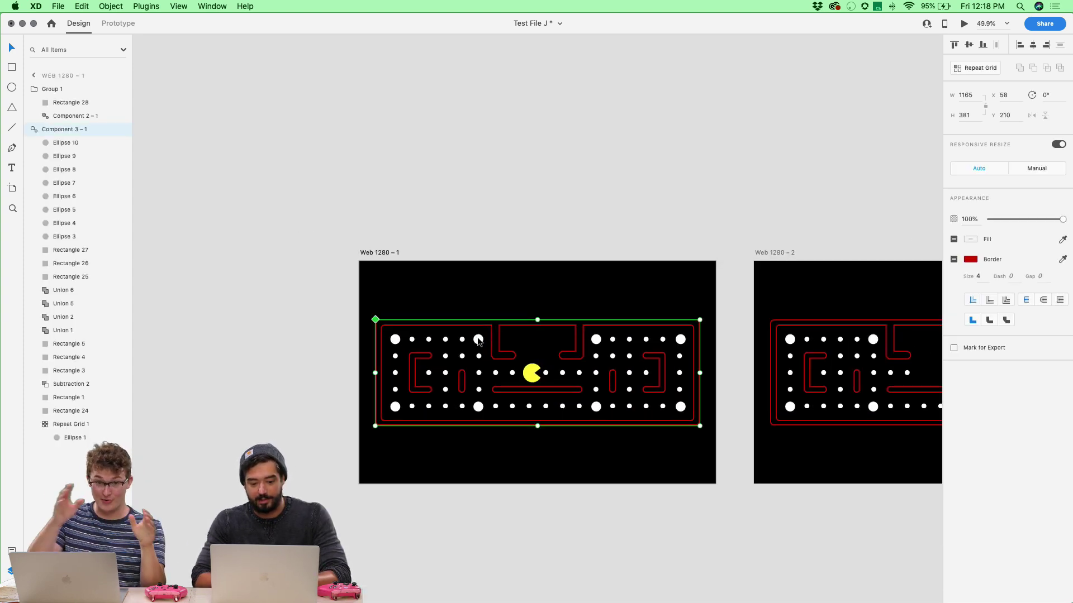
{"action": "double_click", "coordinate": [69, 440]}
{"action": "left_click", "coordinate": [387, 276]}
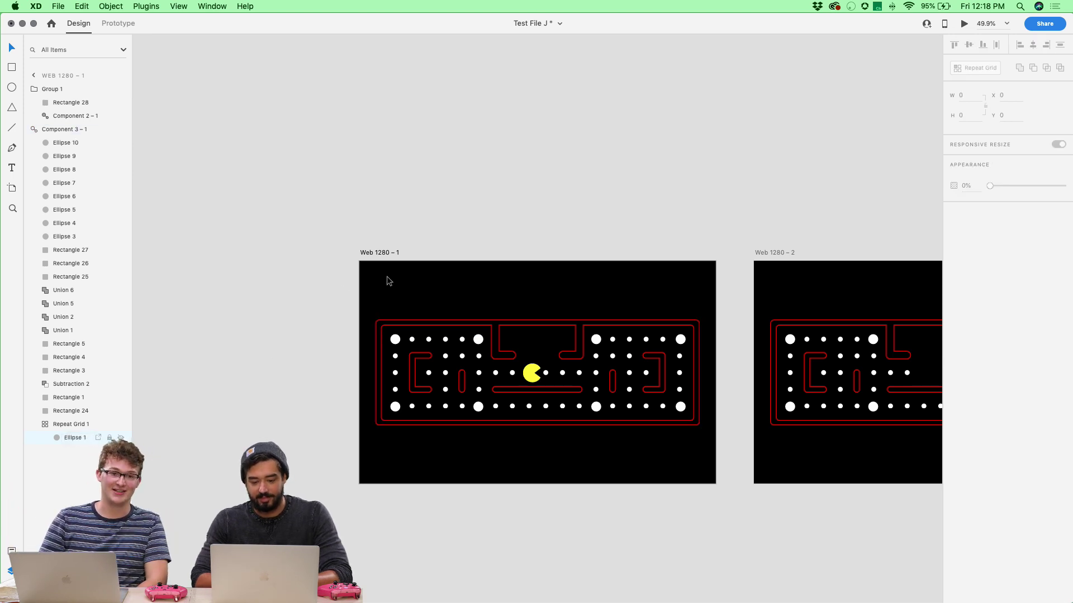
{"action": "scroll", "coordinate": [387, 276], "scroll_direction": "down", "scroll_amount": 3}
{"action": "scroll", "coordinate": [389, 279], "scroll_direction": "up", "scroll_amount": 2}
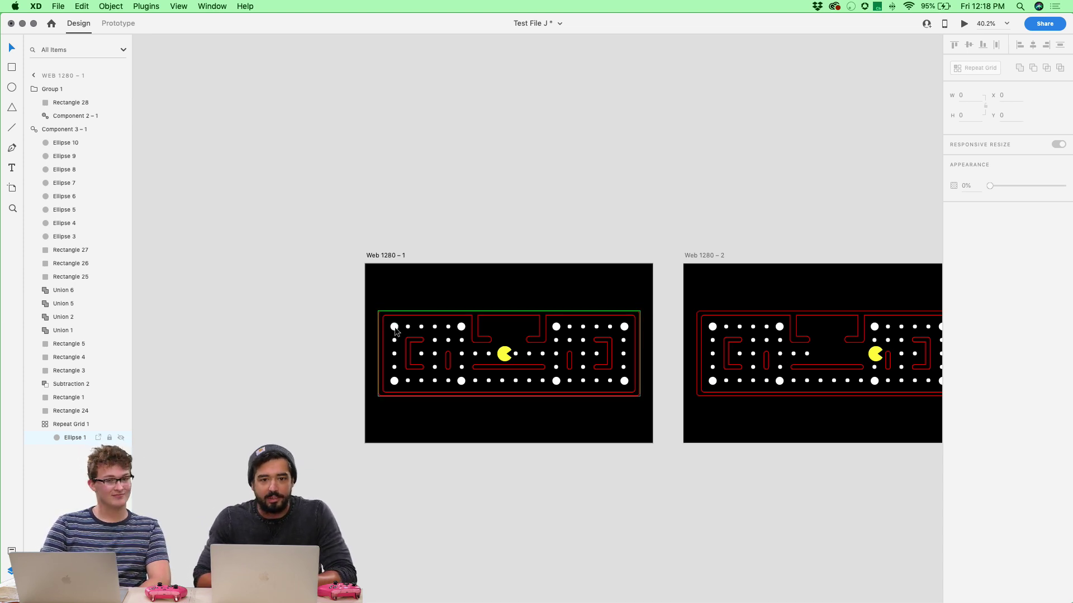
{"action": "left_click", "coordinate": [374, 261]}
{"action": "scroll", "coordinate": [374, 260], "scroll_direction": "right", "scroll_amount": 8}
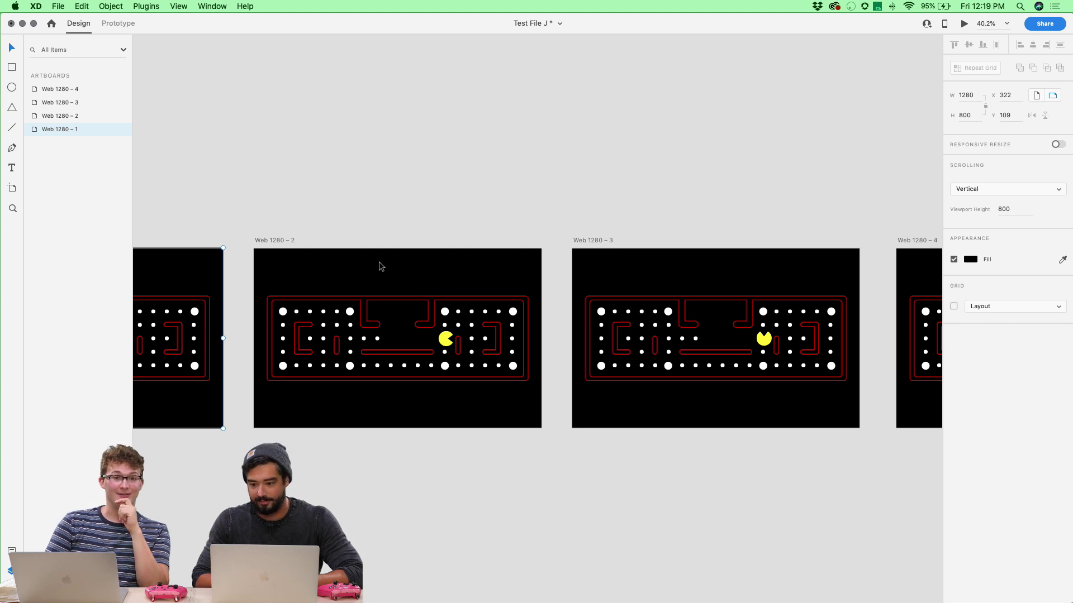
{"action": "left_click", "coordinate": [314, 199]}
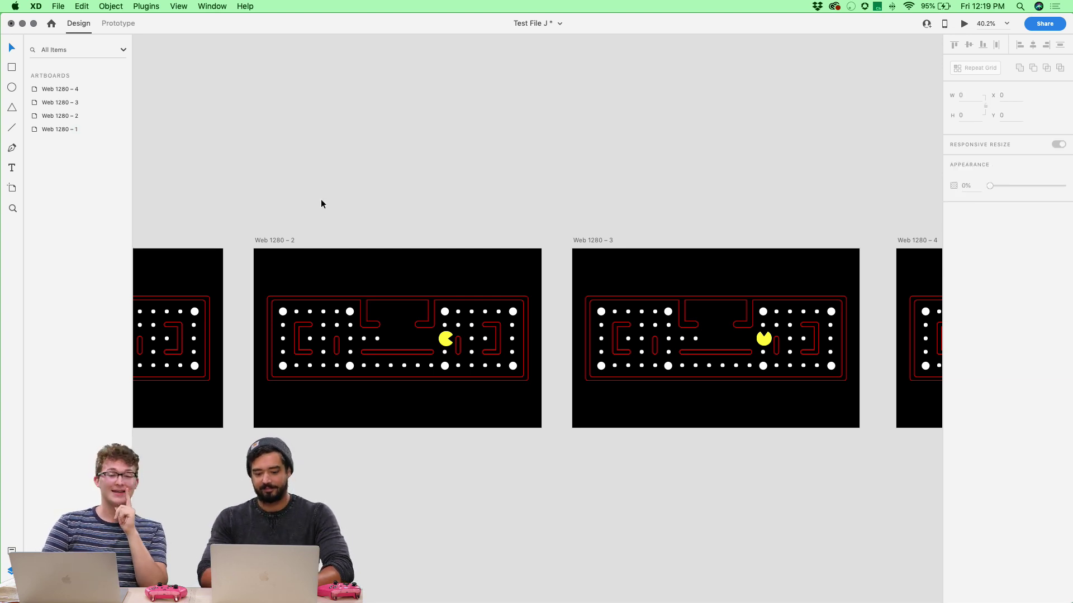
Step: Show all four artboards together and view the interaction of Web 1280 – 1 in prototyping mode
{"action": "key", "text": "super+0"}
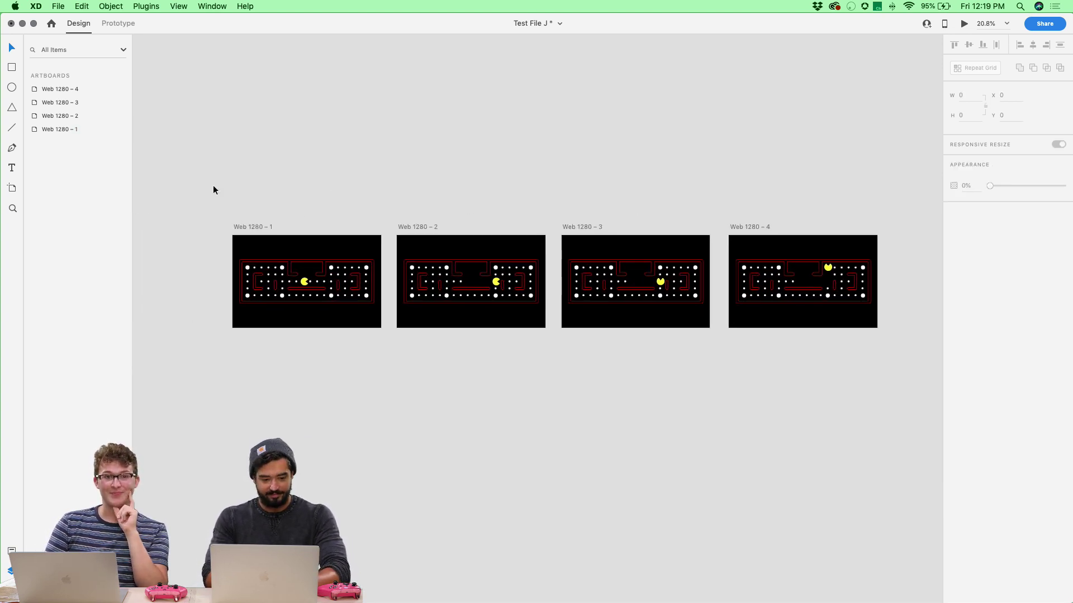
{"action": "left_click", "coordinate": [243, 229]}
{"action": "left_click", "coordinate": [124, 27]}
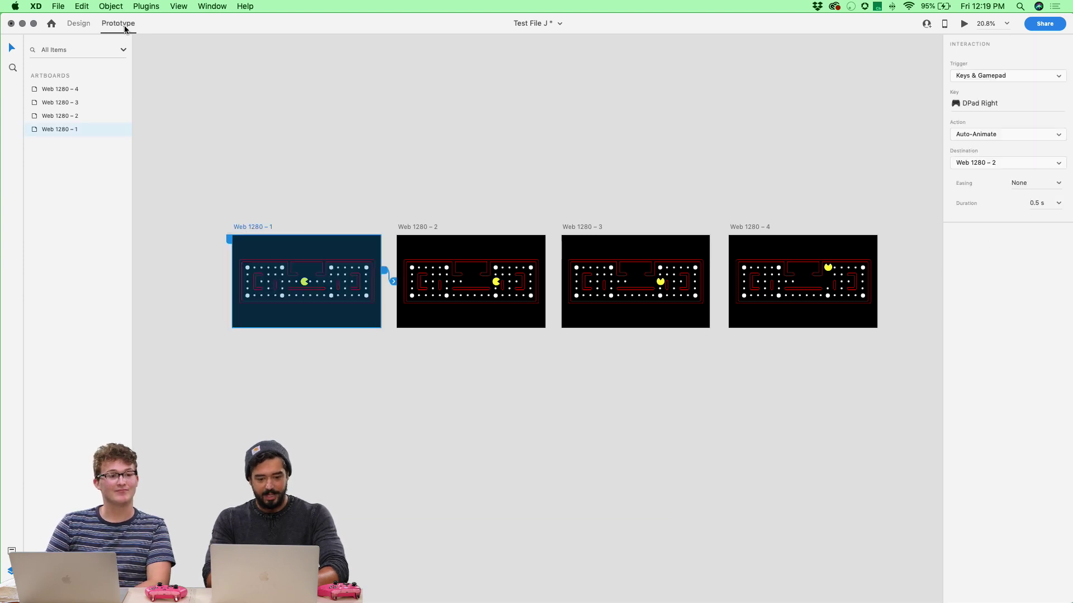
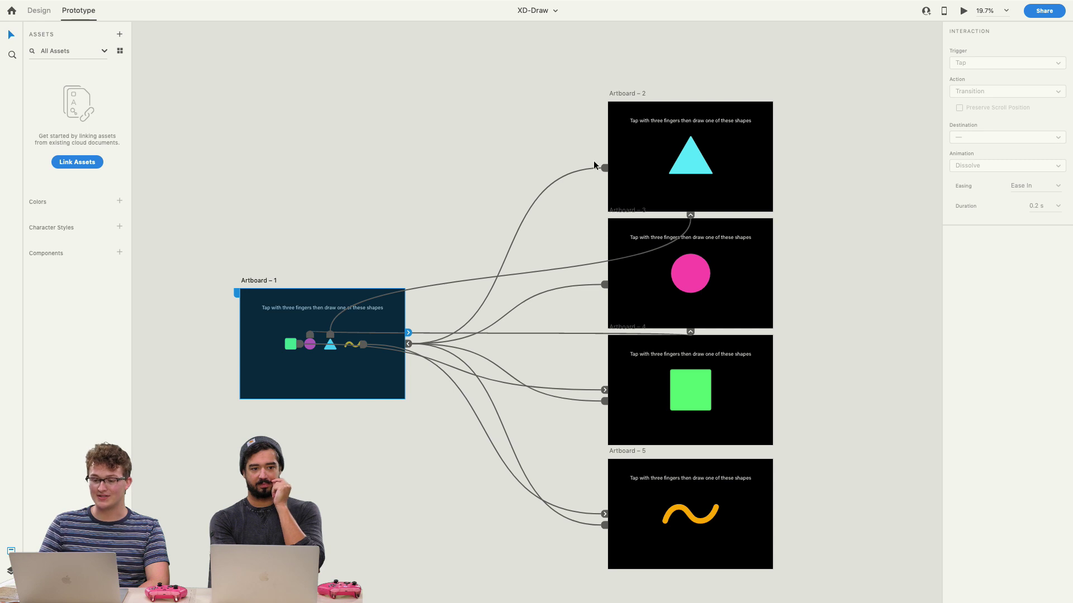
Step: Inspect the interaction from Artboard – 2 to Artboard – 1 in XD-Draw, and switch to BetterTouchTool
{"action": "left_click", "coordinate": [605, 169]}
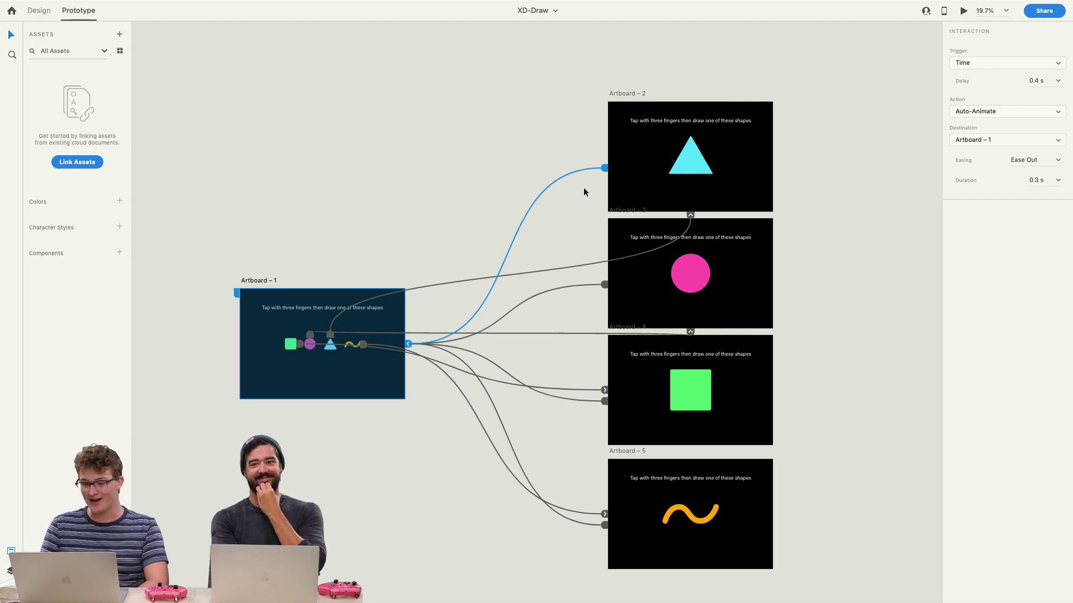
{"action": "key", "text": "ctrl+Left"}
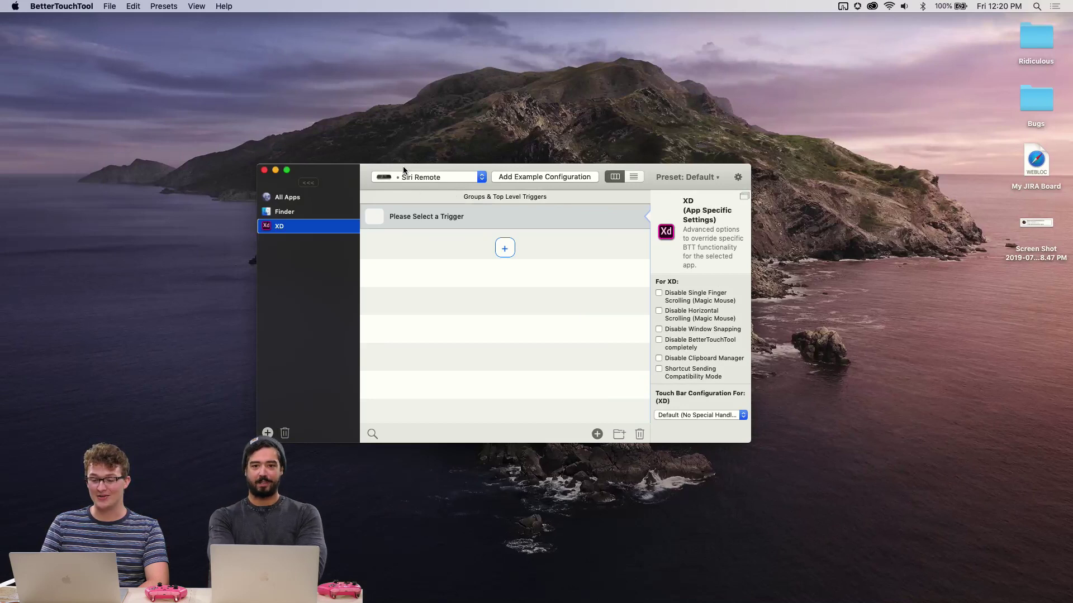
{"action": "left_click_drag", "start_coordinate": [405, 170], "coordinate": [398, 147]}
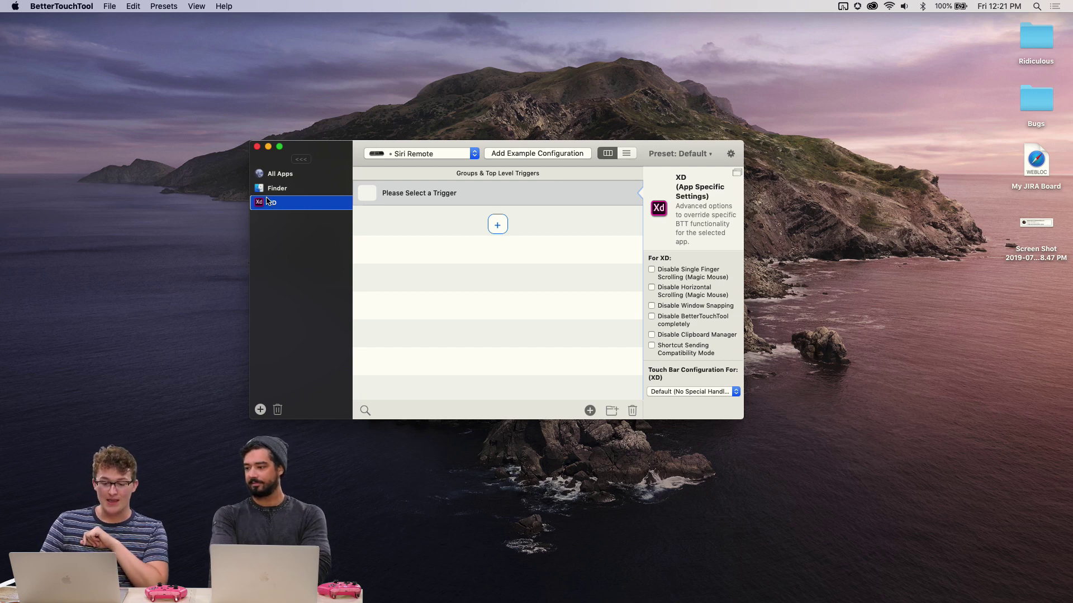
{"action": "scroll", "coordinate": [279, 201], "scroll_direction": "down", "scroll_amount": 2}
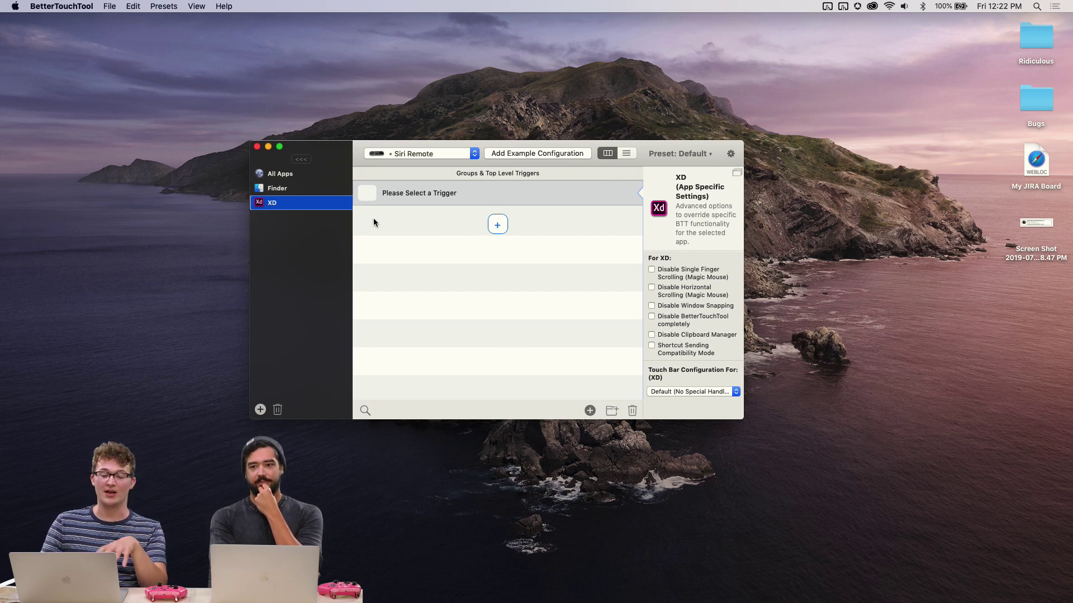
Step: Show the Trackpad triggers for XD and add an empty second action to the 3 Finger Tap gesture
{"action": "left_click", "coordinate": [424, 156]}
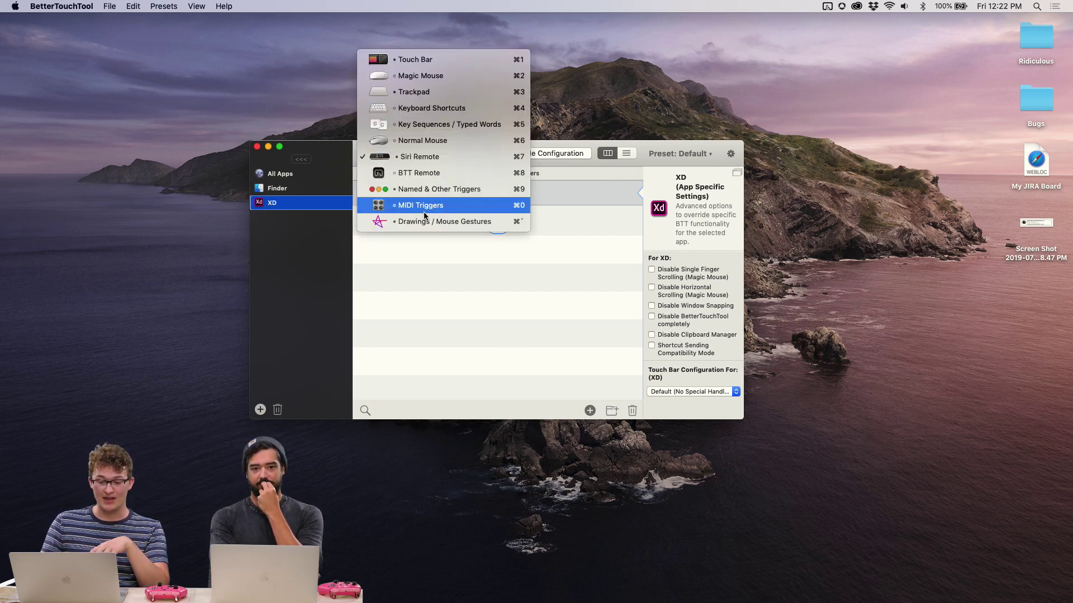
{"action": "left_click", "coordinate": [414, 91]}
{"action": "left_click", "coordinate": [410, 157]}
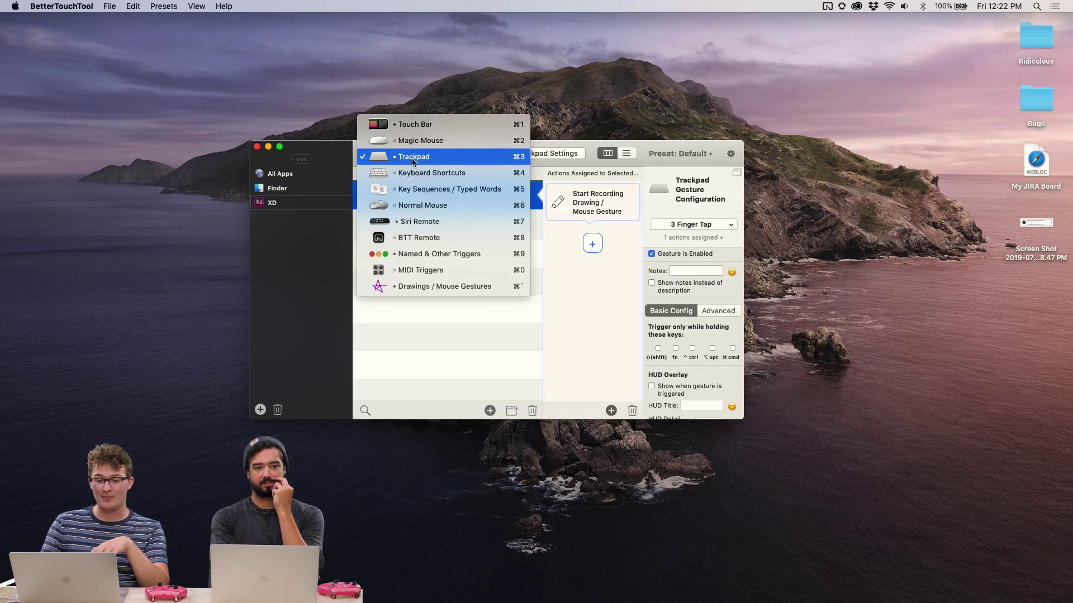
{"action": "left_click", "coordinate": [556, 170]}
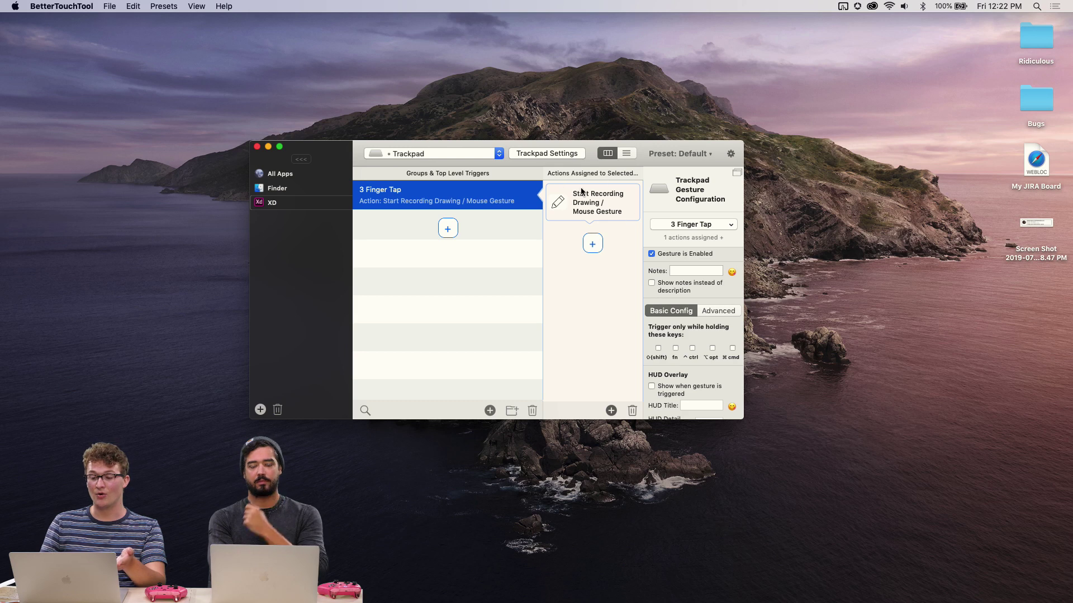
{"action": "left_click", "coordinate": [596, 245]}
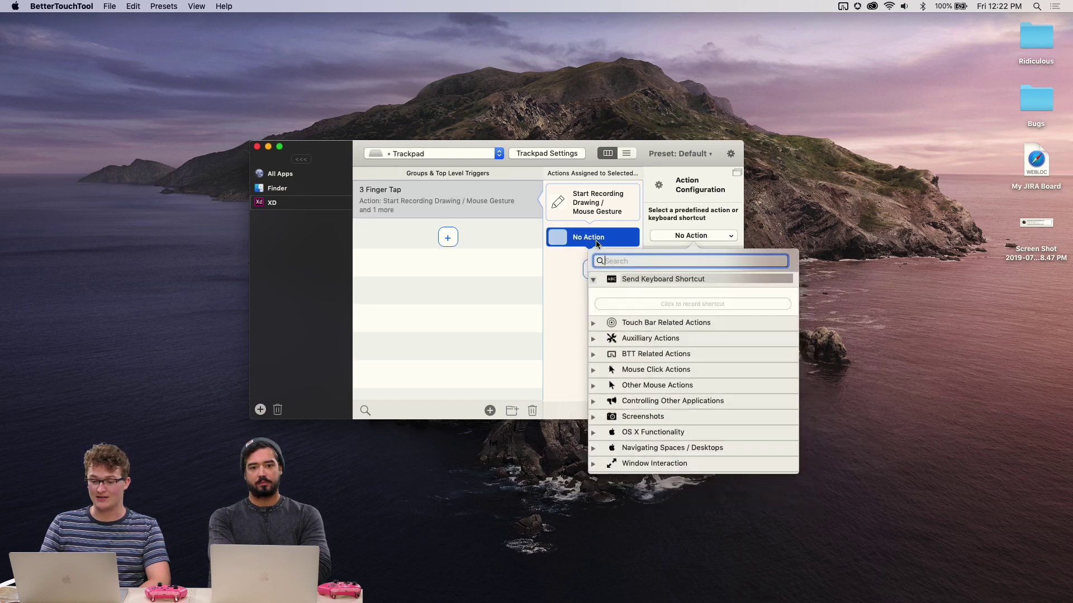
{"action": "left_click", "coordinate": [613, 236]}
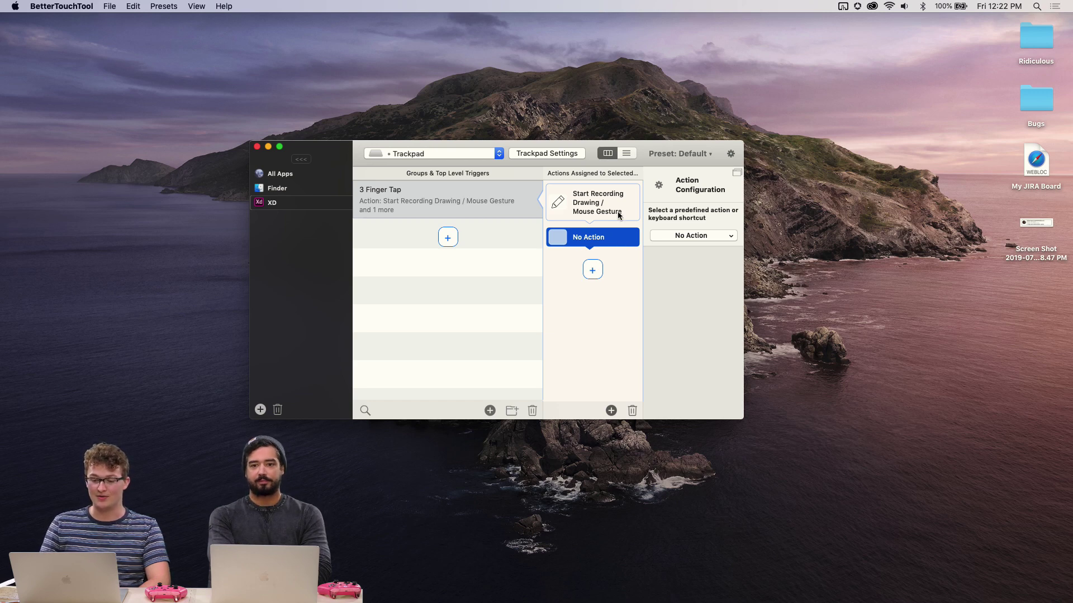
Step: Examine the Triangle, Circle, Square and Squiggle drawing gestures and the key assigned to each
{"action": "left_click", "coordinate": [424, 161]}
{"action": "left_click", "coordinate": [413, 284]}
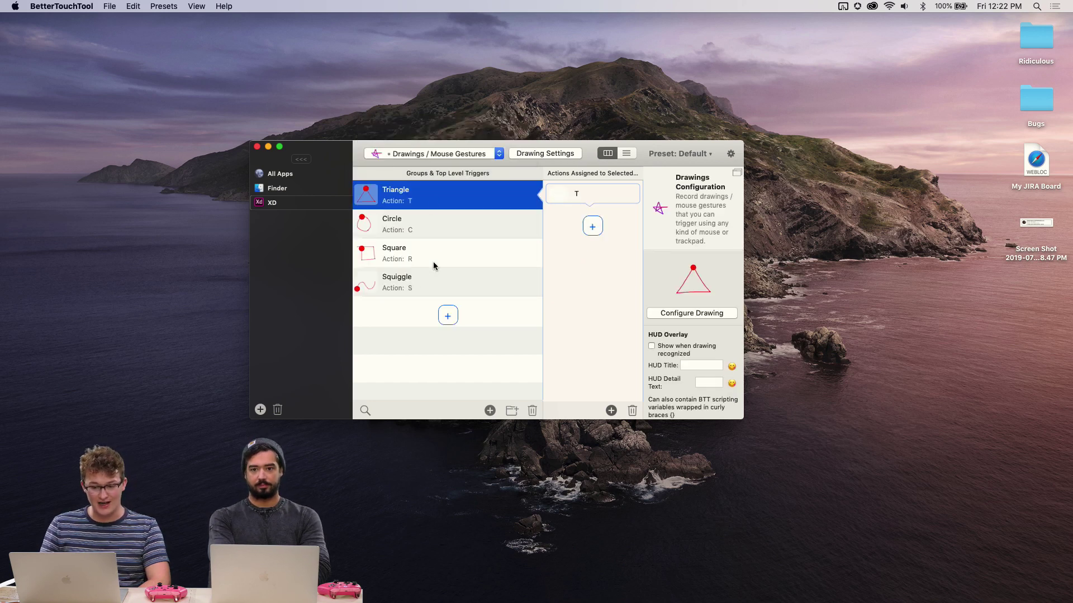
{"action": "left_click", "coordinate": [437, 229]}
{"action": "left_click", "coordinate": [431, 257]}
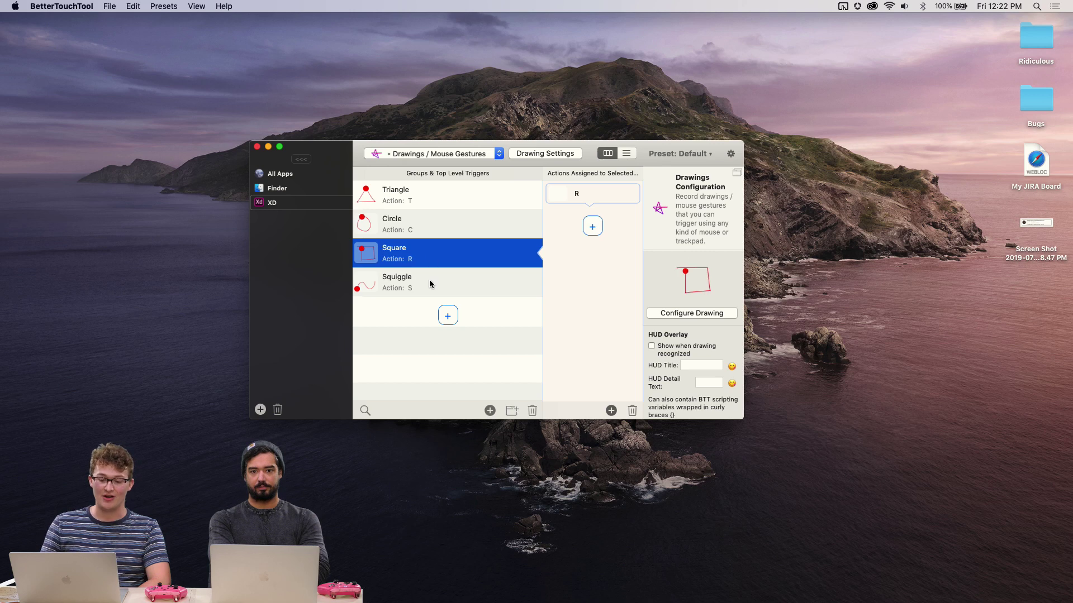
{"action": "left_click", "coordinate": [430, 279]}
{"action": "left_click", "coordinate": [438, 202]}
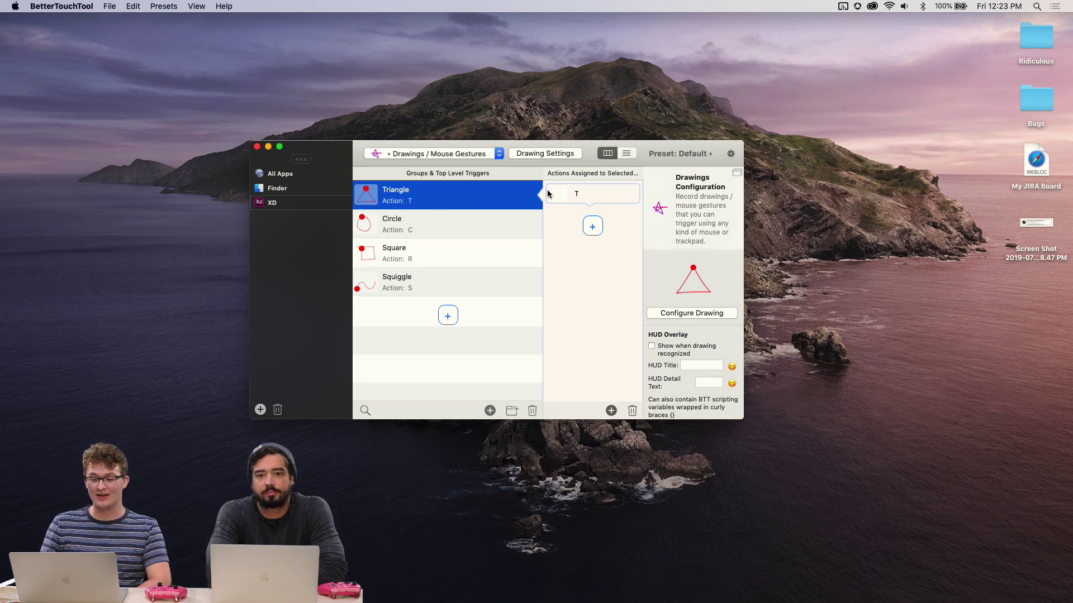
{"action": "left_click", "coordinate": [457, 228]}
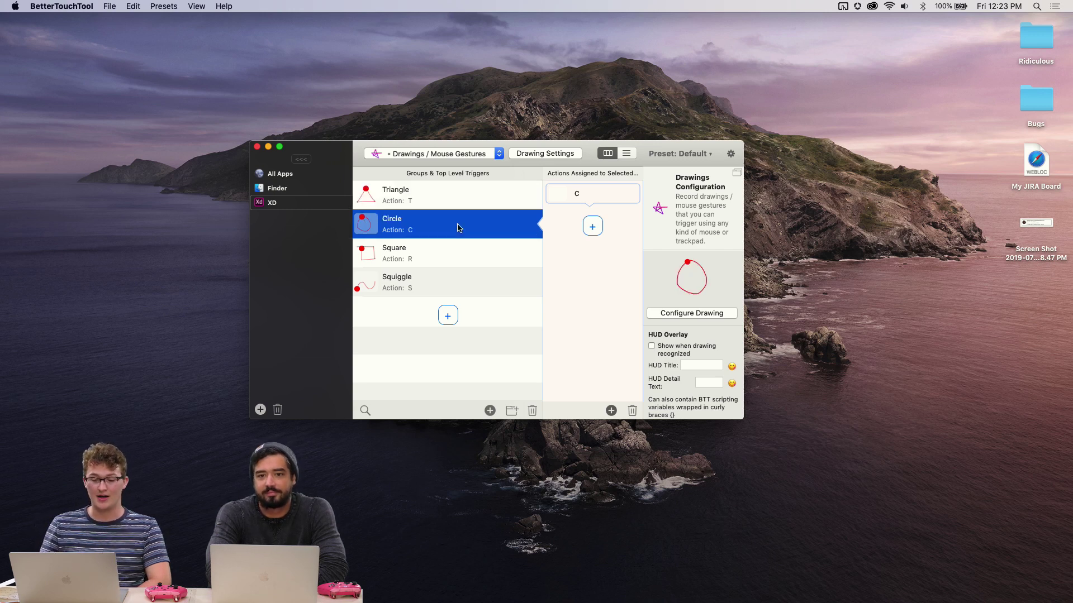
{"action": "left_click", "coordinate": [436, 254]}
{"action": "left_click", "coordinate": [439, 284]}
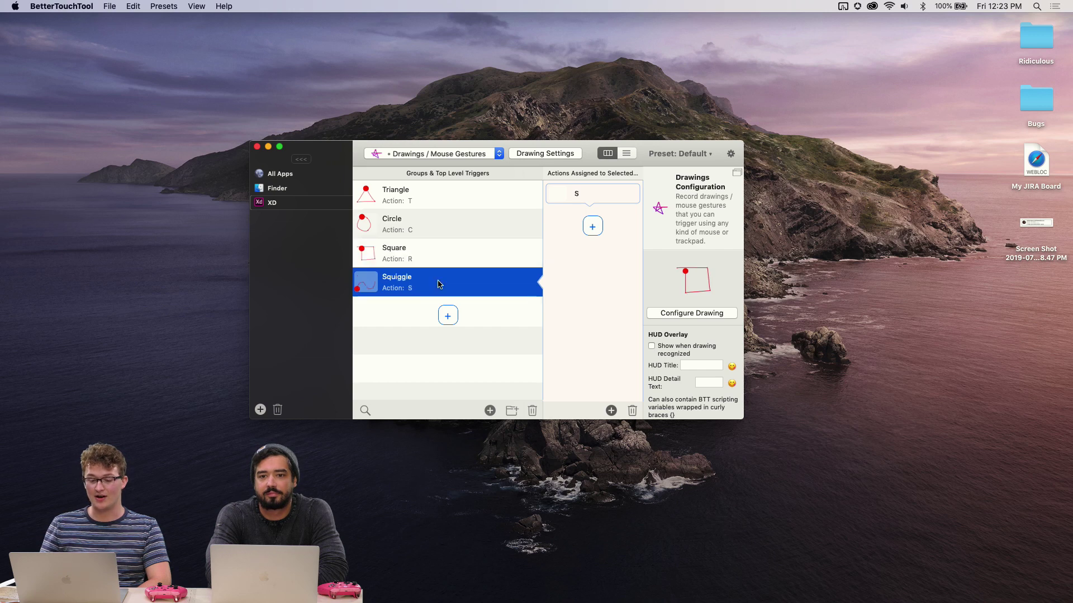
Step: Try to record a hand-drawn octagon as a new drawing gesture, and discard the drawing
{"action": "left_click", "coordinate": [448, 317]}
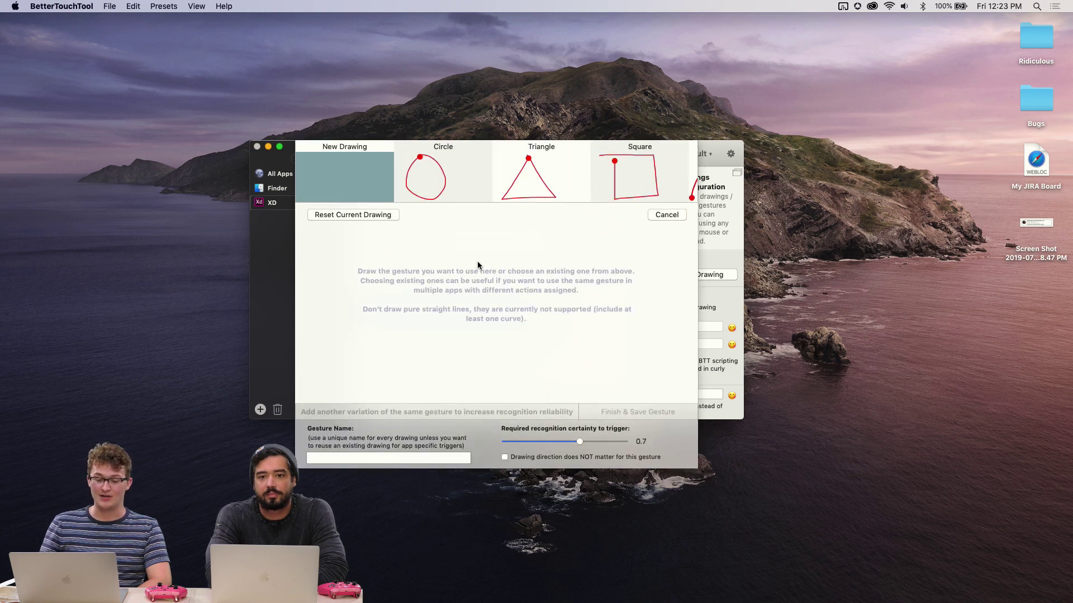
{"action": "mouse_move", "coordinate": [474, 256]}
{"action": "left_mouse_down"}
{"action": "mouse_move", "coordinate": [445, 280]}
{"action": "mouse_move", "coordinate": [444, 338]}
{"action": "mouse_move", "coordinate": [478, 360]}
{"action": "mouse_move", "coordinate": [525, 363]}
{"action": "mouse_move", "coordinate": [550, 333]}
{"action": "mouse_move", "coordinate": [549, 291]}
{"action": "mouse_move", "coordinate": [519, 266]}
{"action": "mouse_move", "coordinate": [461, 264]}
{"action": "left_mouse_up"}
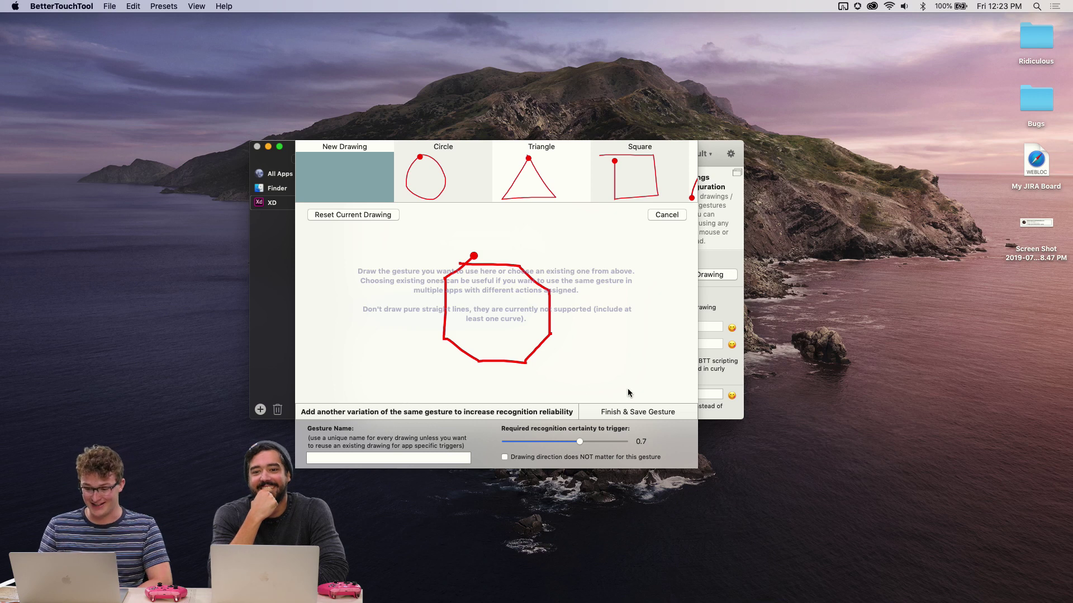
{"action": "left_click", "coordinate": [330, 215]}
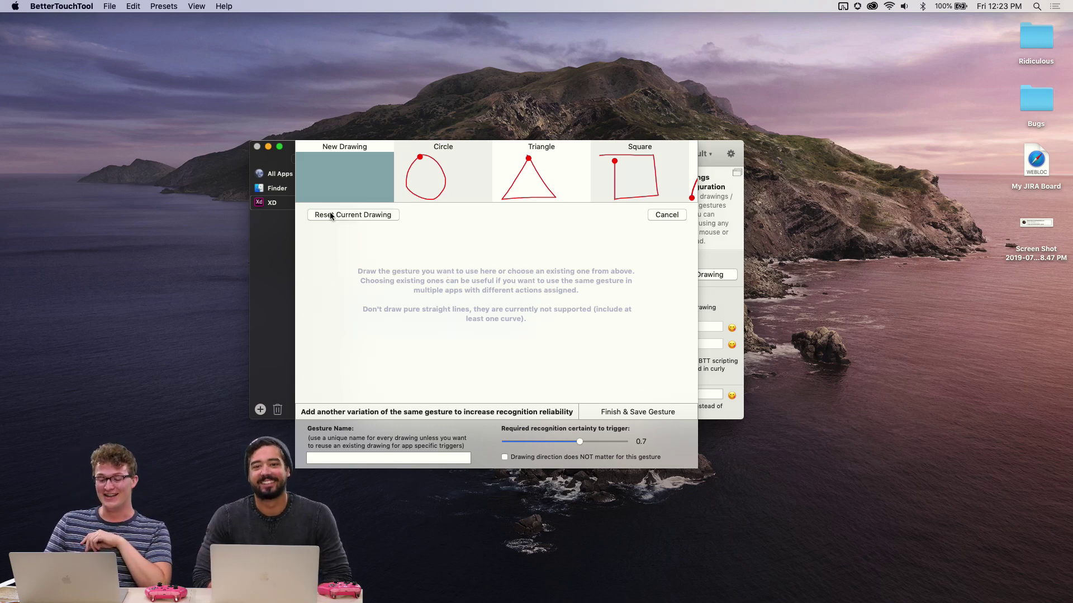
{"action": "left_click", "coordinate": [651, 215]}
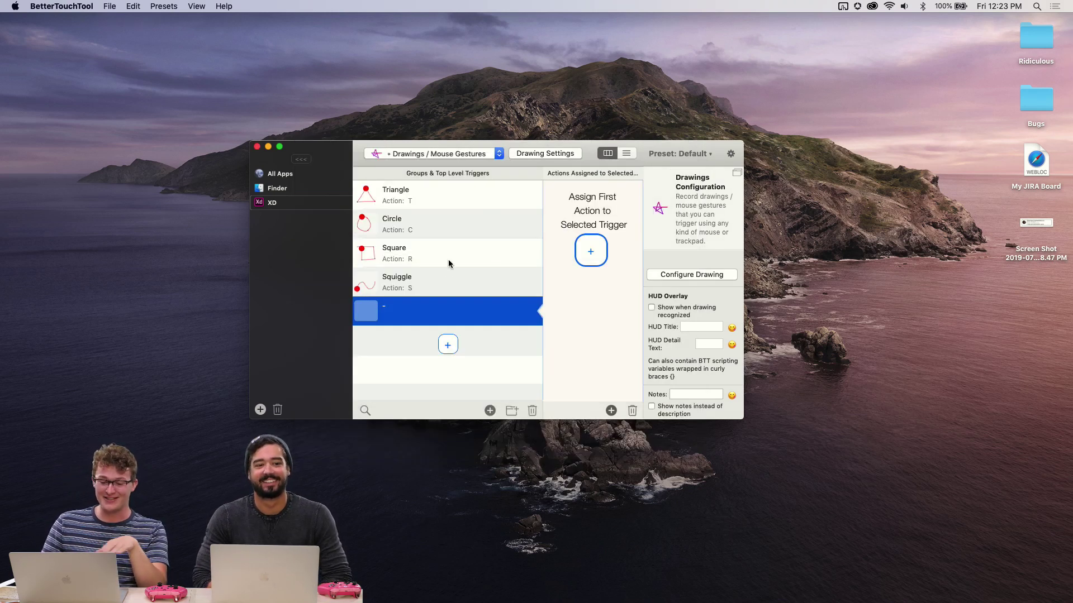
Step: Add an empty second action to the Squiggle gesture and delete it again
{"action": "left_click", "coordinate": [445, 281]}
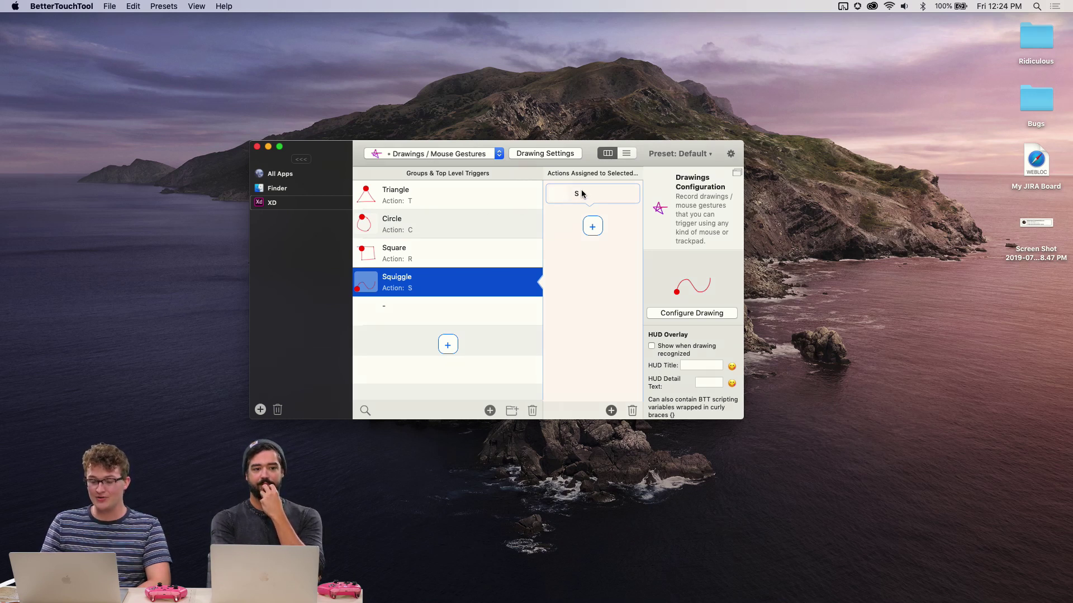
{"action": "left_click", "coordinate": [594, 227]}
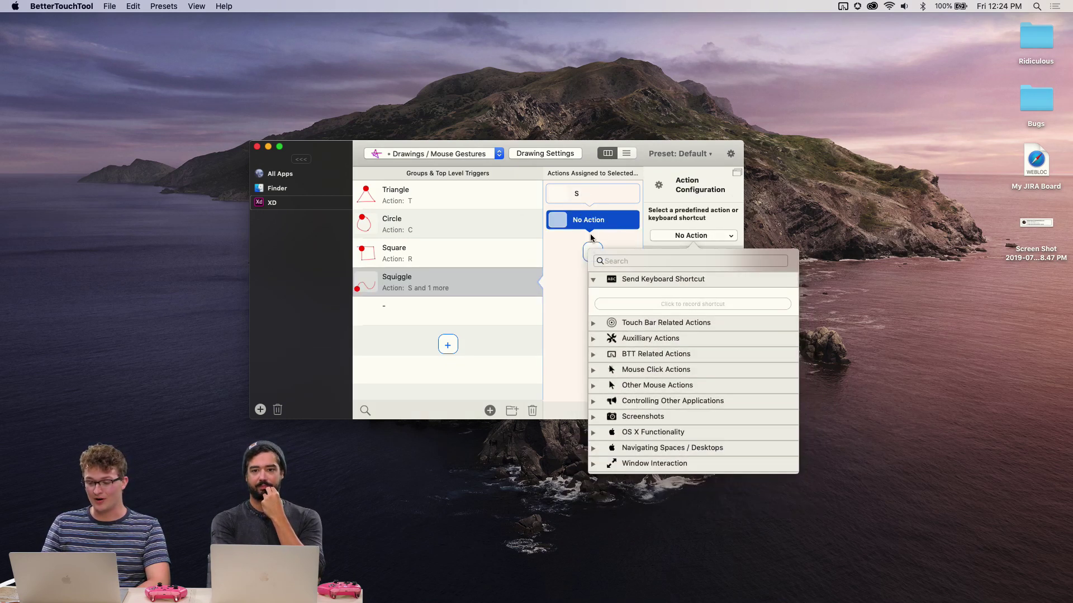
{"action": "left_click", "coordinate": [598, 224]}
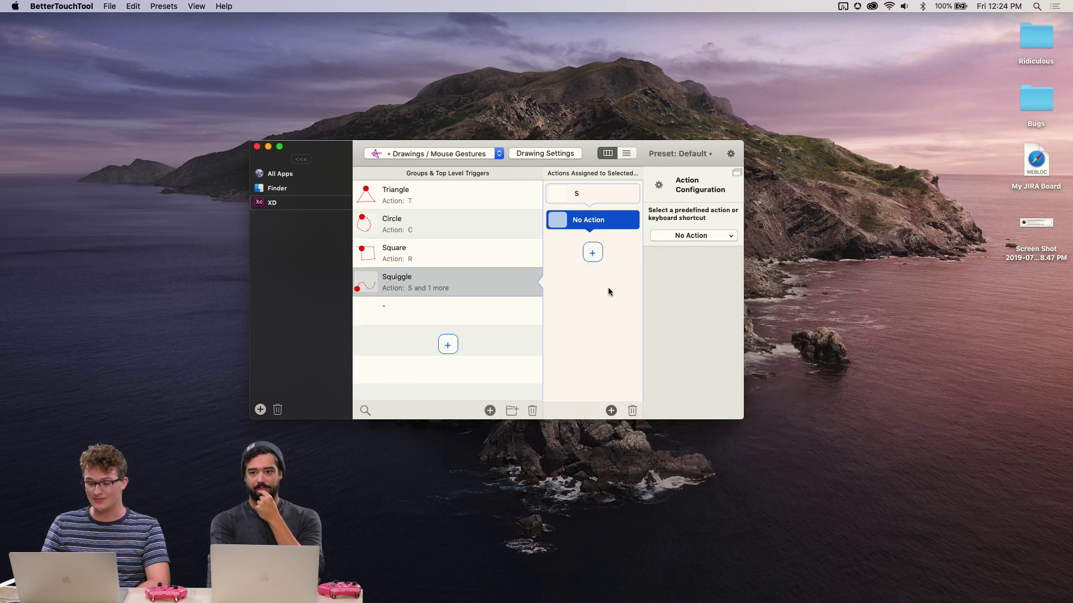
{"action": "left_click", "coordinate": [633, 412]}
Step: Switch to XD and examine the key trigger and Auto-Animate interaction on Artboard 1's circle, along with the shape artboards
{"action": "key", "text": "ctrl+Right"}
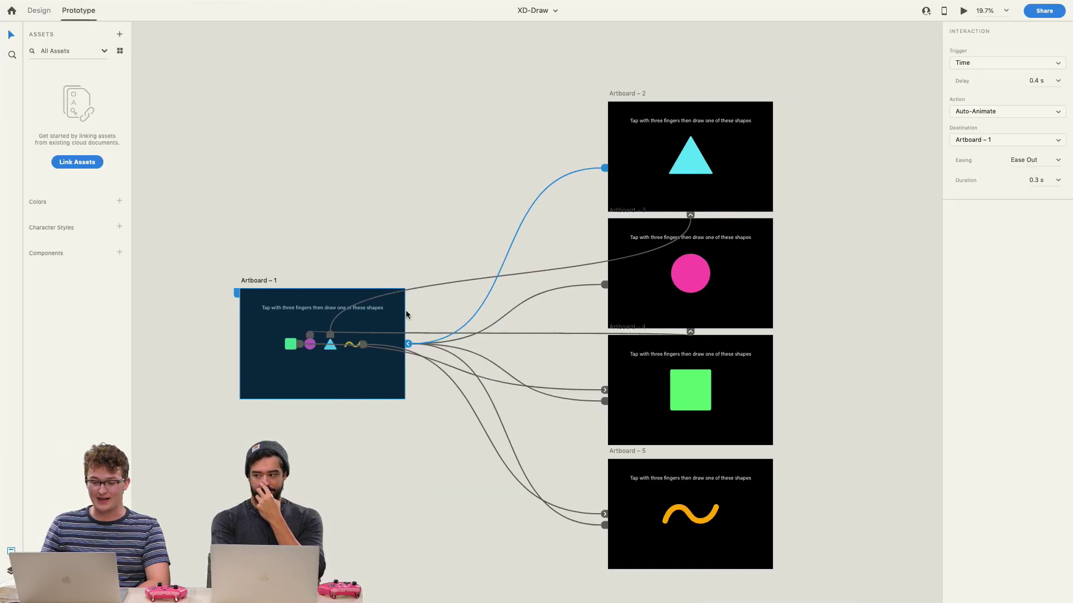
{"action": "scroll", "coordinate": [402, 365], "scroll_direction": "up", "scroll_amount": 3}
{"action": "scroll", "coordinate": [402, 365], "scroll_direction": "down", "scroll_amount": 1}
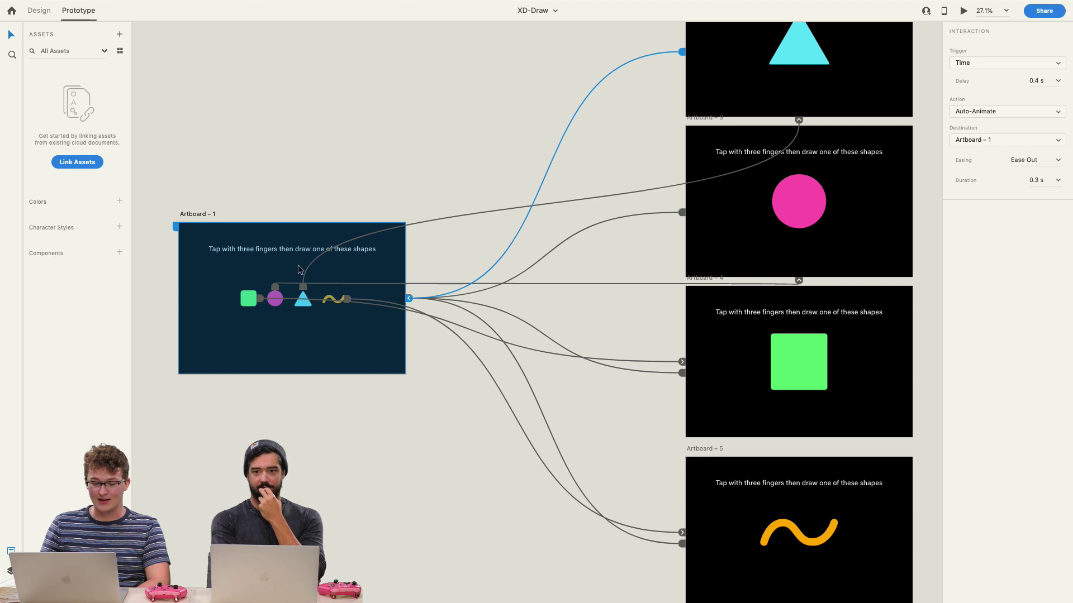
{"action": "left_click", "coordinate": [277, 285]}
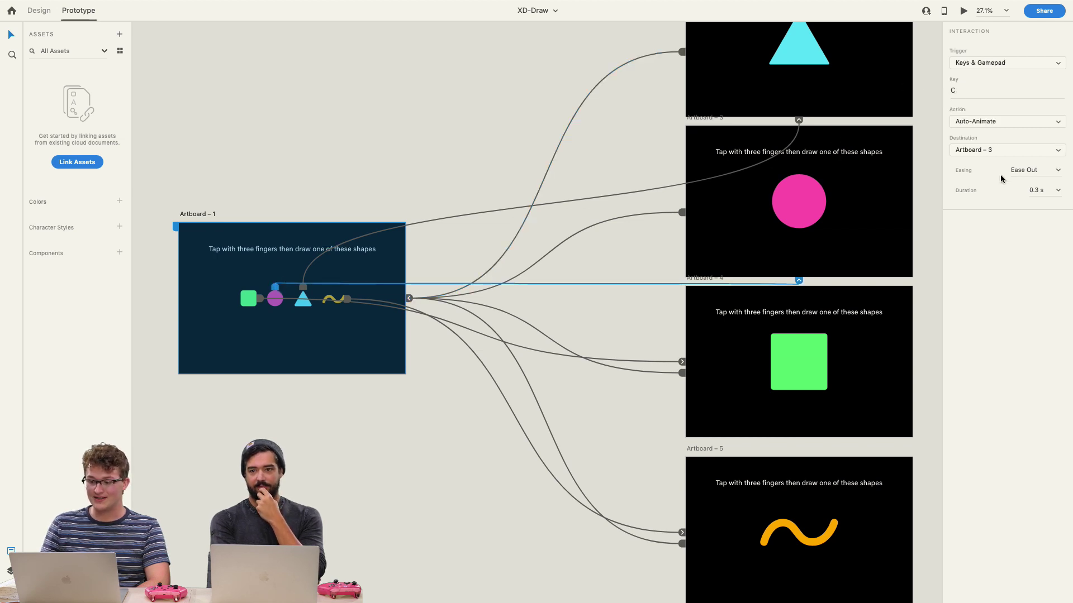
{"action": "key", "text": "super+equal"}
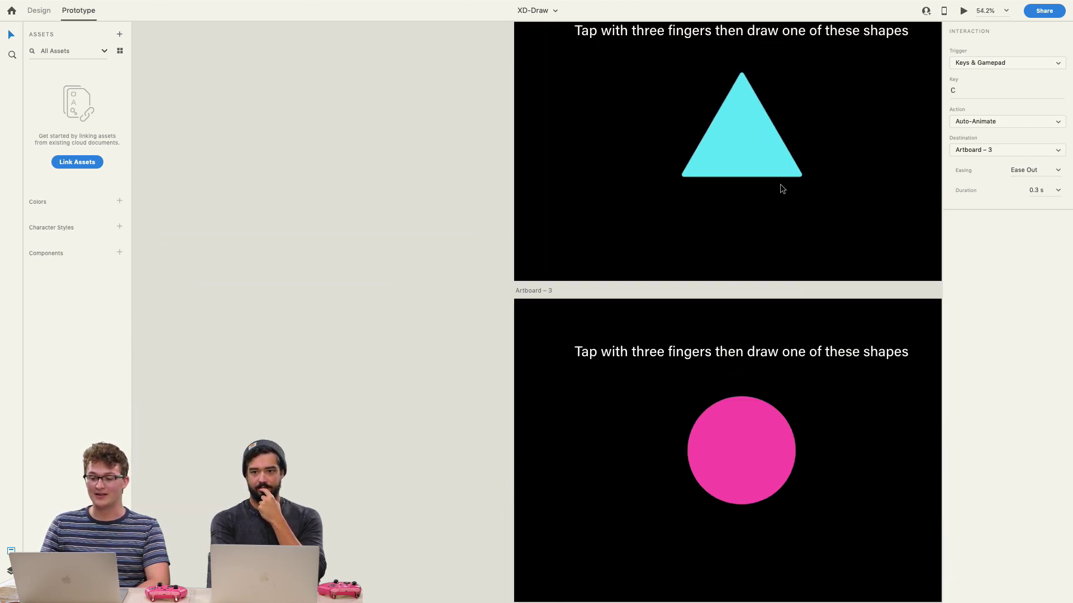
{"action": "key", "text": "super+3"}
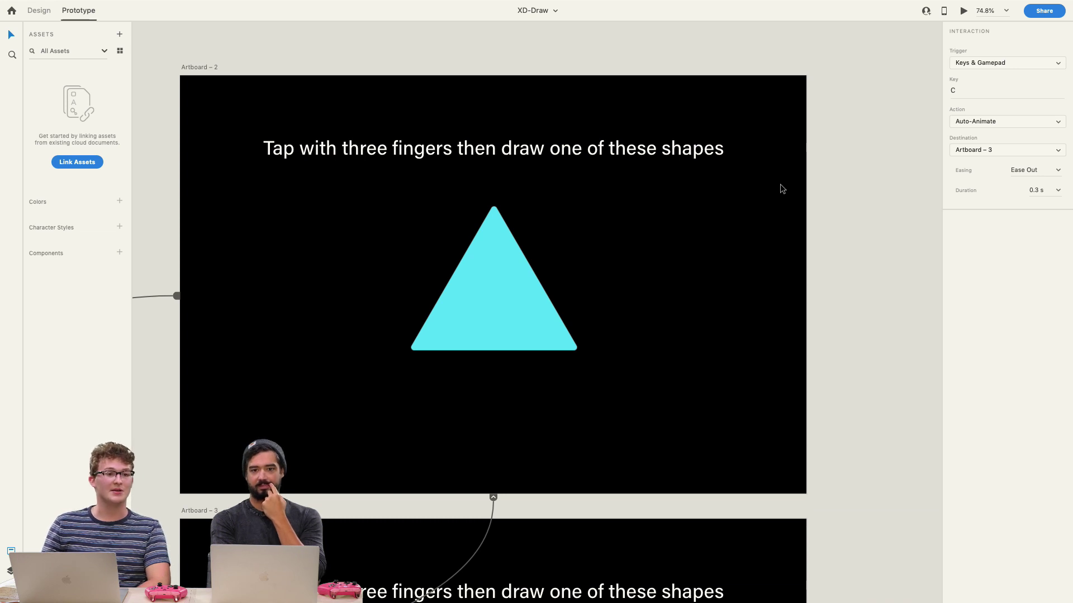
{"action": "key", "text": "super+0"}
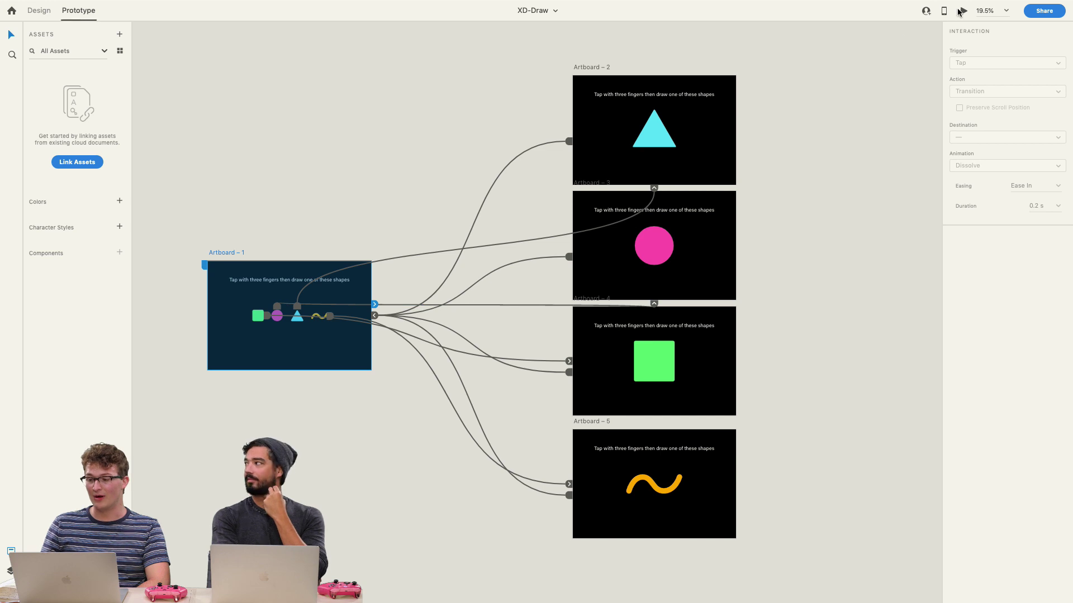
Step: Preview the XD-Draw prototype from Artboard 1 and take the preview out of full screen
{"action": "left_click", "coordinate": [957, 12]}
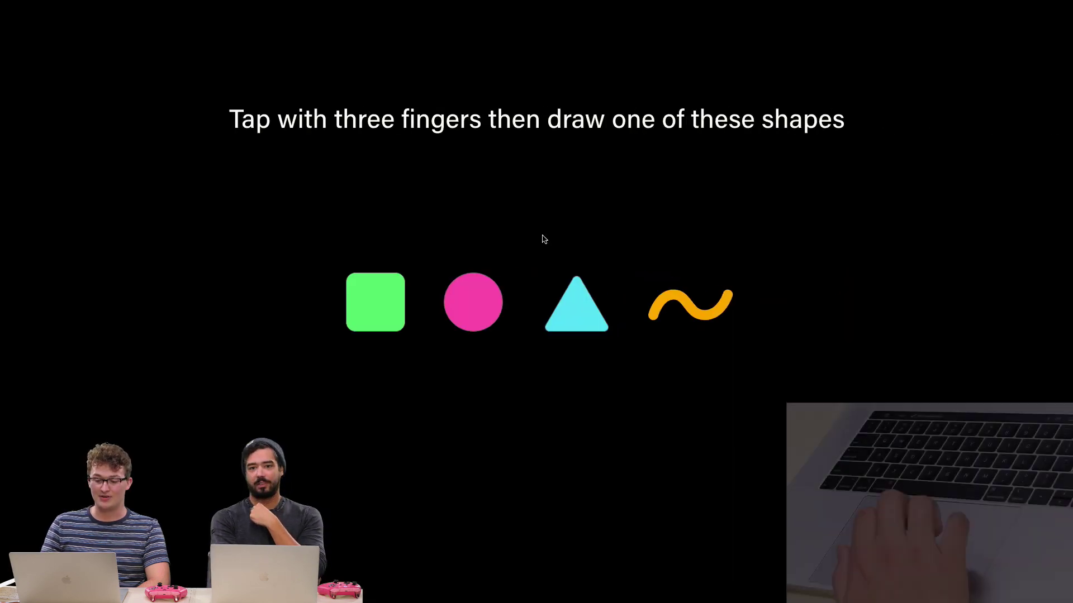
{"action": "mouse_move", "coordinate": [542, 236]}
{"action": "left_mouse_down"}
{"action": "mouse_move", "coordinate": [459, 298]}
{"action": "mouse_move", "coordinate": [542, 235]}
{"action": "mouse_move", "coordinate": [520, 311]}
{"action": "mouse_move", "coordinate": [541, 237]}
{"action": "left_mouse_up"}
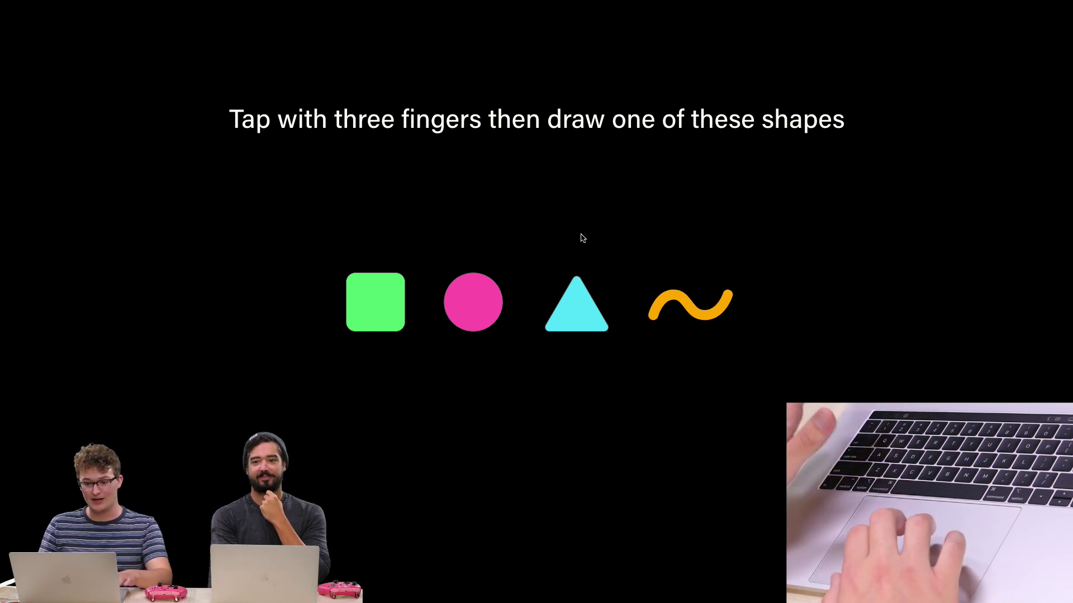
{"action": "key", "text": "Escape"}
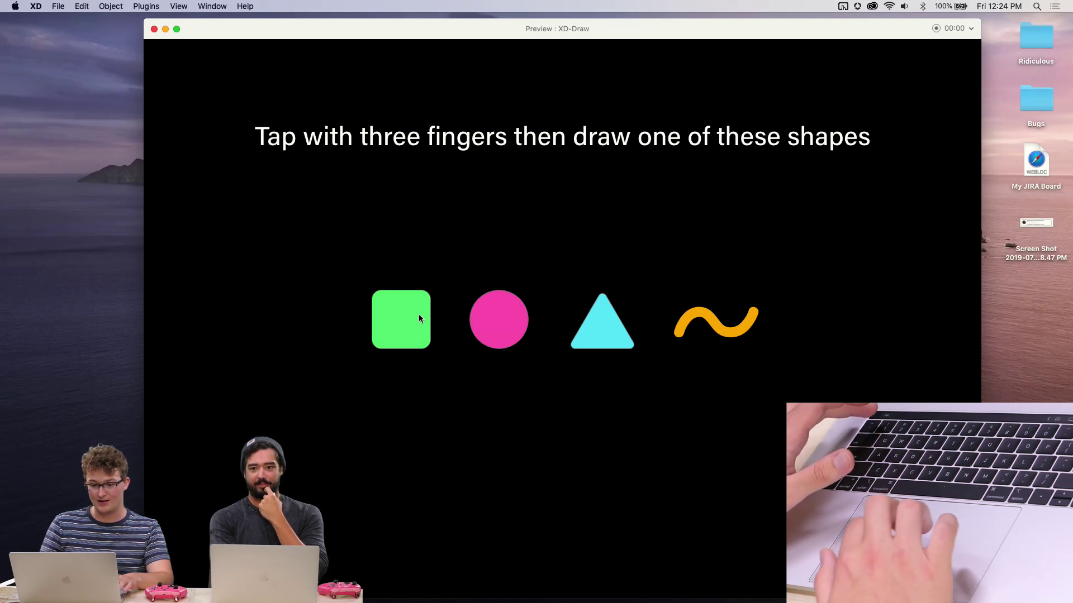
Step: Try drawing gestures in the windowed preview, including the squiggle, and close the preview
{"action": "left_click_drag", "start_coordinate": [515, 244], "coordinate": [475, 328]}
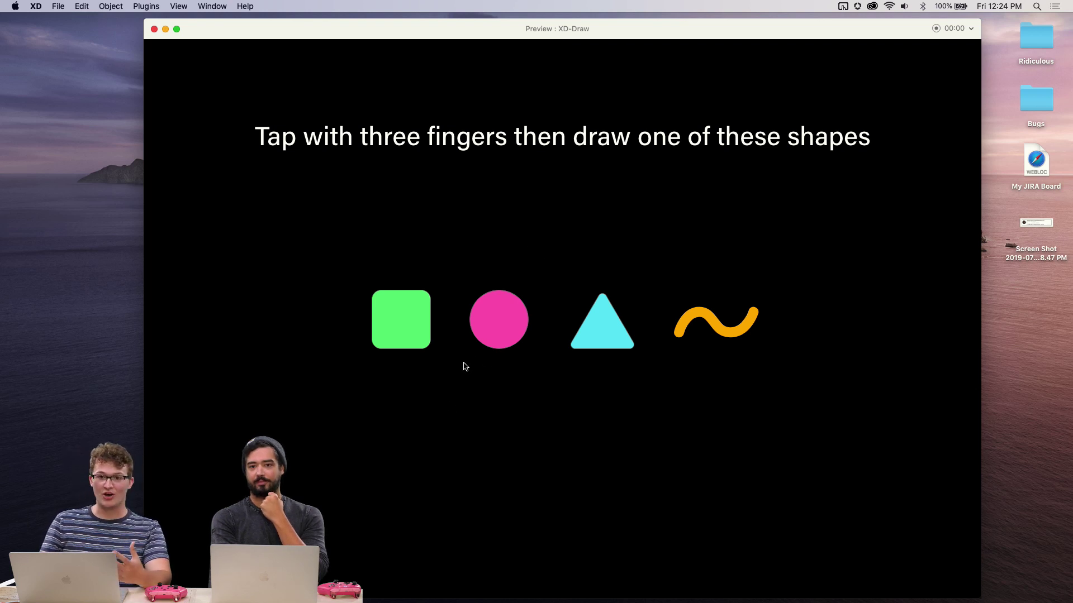
{"action": "mouse_move", "coordinate": [517, 300]}
{"action": "left_mouse_down"}
{"action": "mouse_move", "coordinate": [489, 338]}
{"action": "mouse_move", "coordinate": [597, 327]}
{"action": "left_mouse_up"}
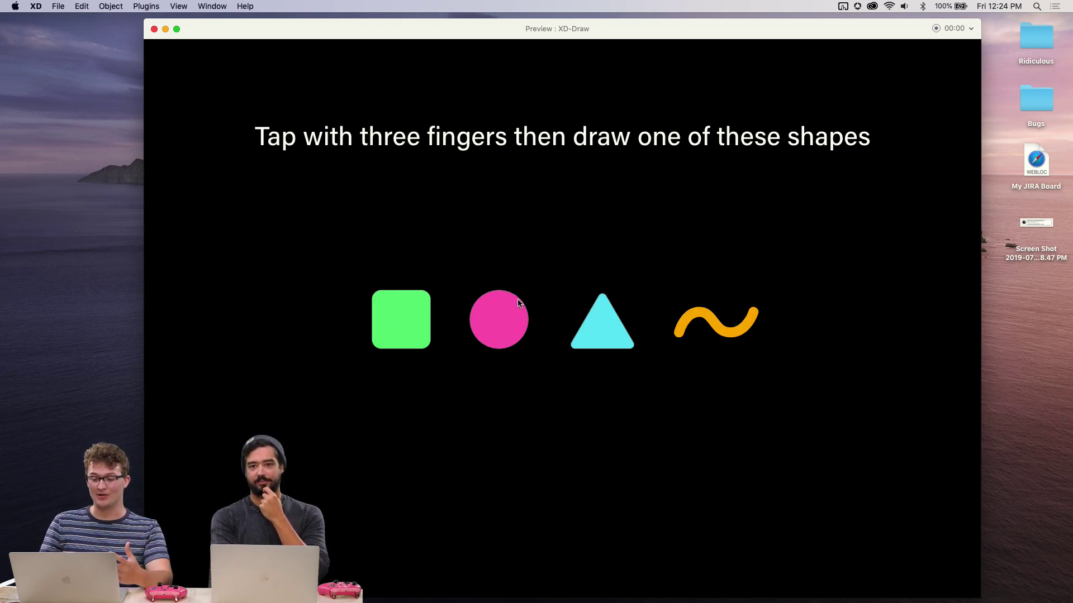
{"action": "mouse_move", "coordinate": [438, 306]}
{"action": "left_mouse_down"}
{"action": "mouse_move", "coordinate": [453, 286]}
{"action": "mouse_move", "coordinate": [605, 281]}
{"action": "left_mouse_up"}
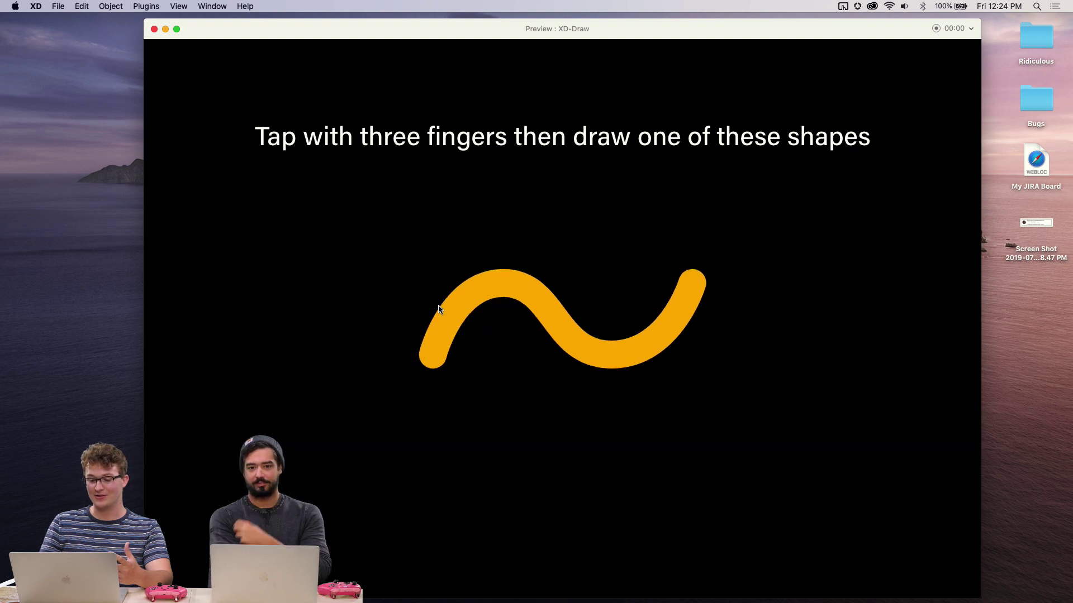
{"action": "mouse_move", "coordinate": [517, 269]}
{"action": "left_mouse_down"}
{"action": "mouse_move", "coordinate": [488, 313]}
{"action": "mouse_move", "coordinate": [489, 376]}
{"action": "mouse_move", "coordinate": [559, 310]}
{"action": "mouse_move", "coordinate": [517, 269]}
{"action": "left_mouse_up"}
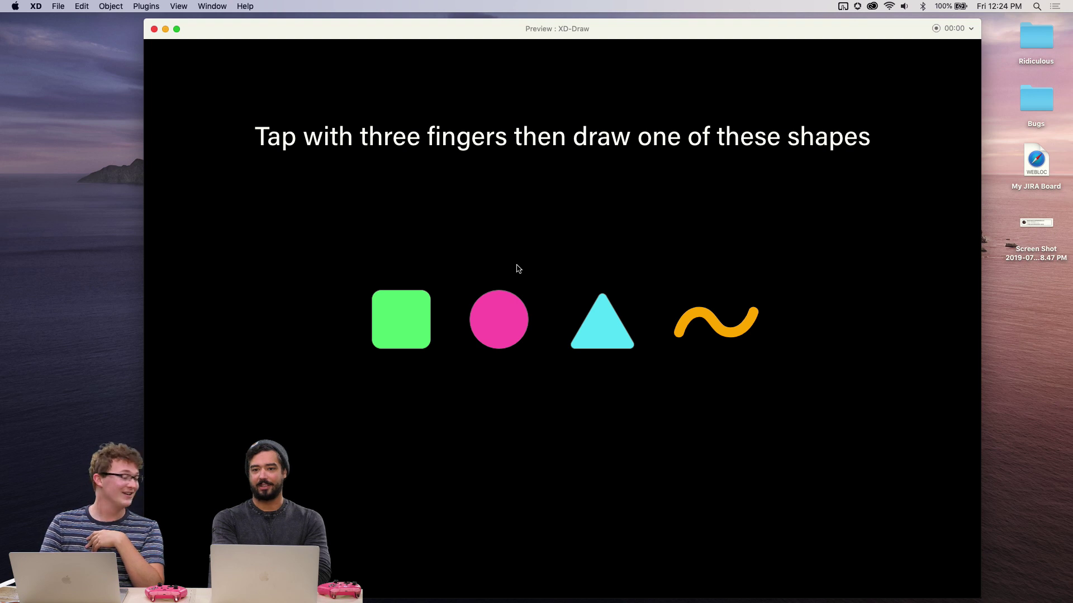
{"action": "left_click", "coordinate": [155, 31]}
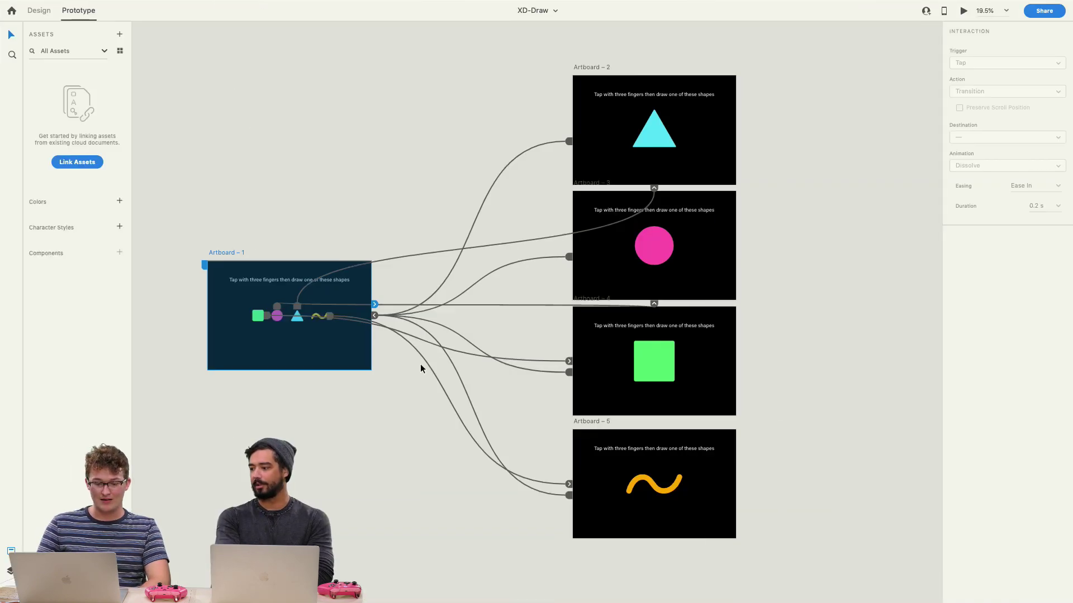
Step: Examine the Touch Bar photo and the list of trigger ideas placed below the artboards
{"action": "left_click", "coordinate": [395, 382]}
{"action": "scroll", "coordinate": [394, 382], "scroll_direction": "down", "scroll_amount": 5}
{"action": "scroll", "coordinate": [394, 384], "scroll_direction": "down", "scroll_amount": 2}
{"action": "scroll", "coordinate": [395, 384], "scroll_direction": "up", "scroll_amount": 2}
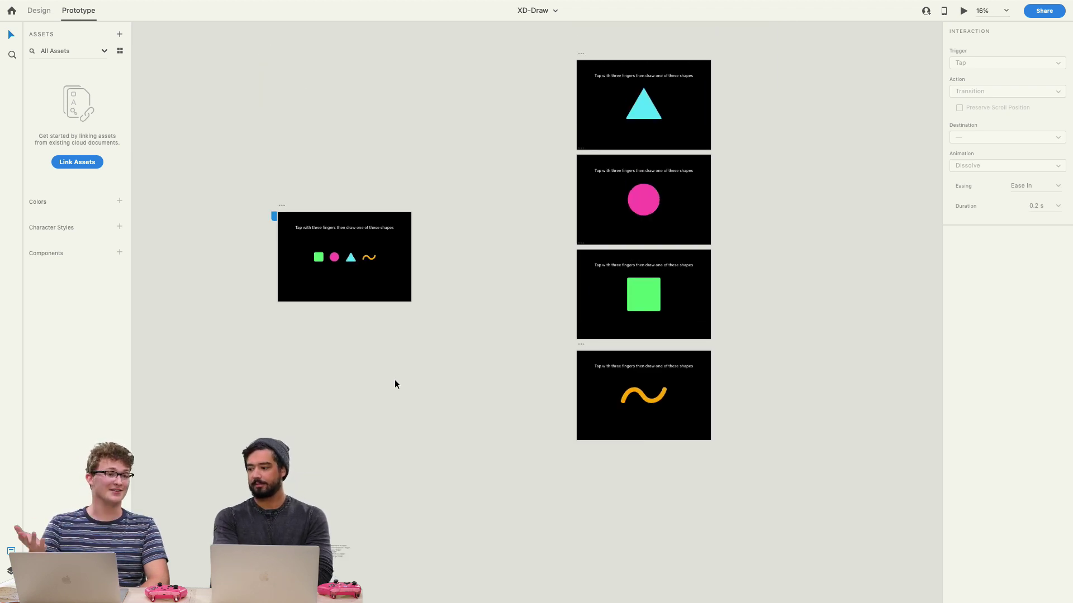
{"action": "scroll", "coordinate": [394, 384], "scroll_direction": "down", "scroll_amount": 3}
{"action": "scroll", "coordinate": [395, 384], "scroll_direction": "up", "scroll_amount": 5}
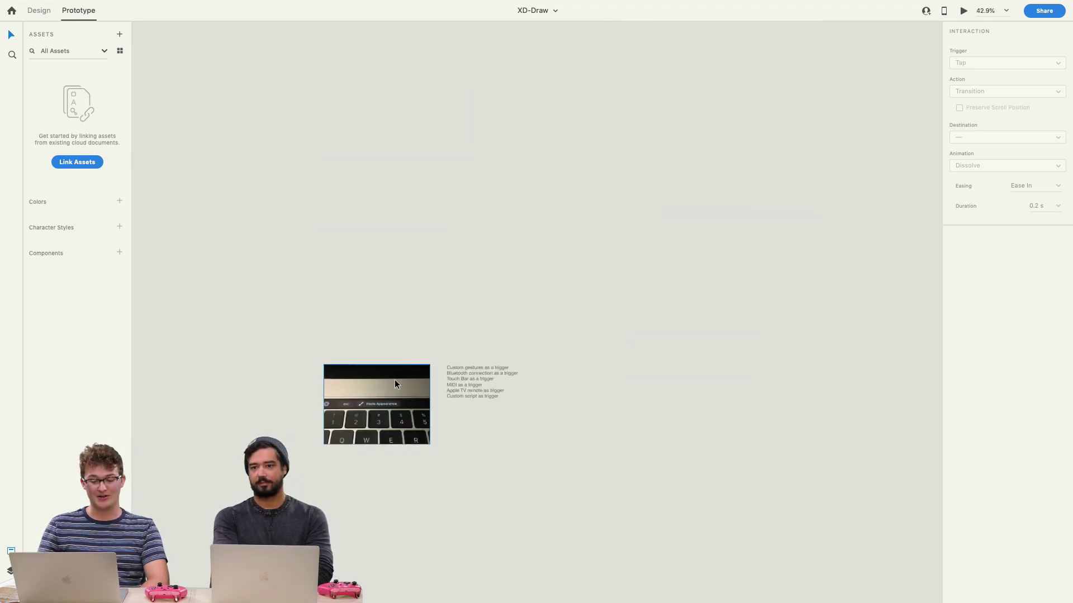
{"action": "scroll", "coordinate": [394, 384], "scroll_direction": "up", "scroll_amount": 8}
{"action": "scroll", "coordinate": [394, 384], "scroll_direction": "left", "scroll_amount": 1}
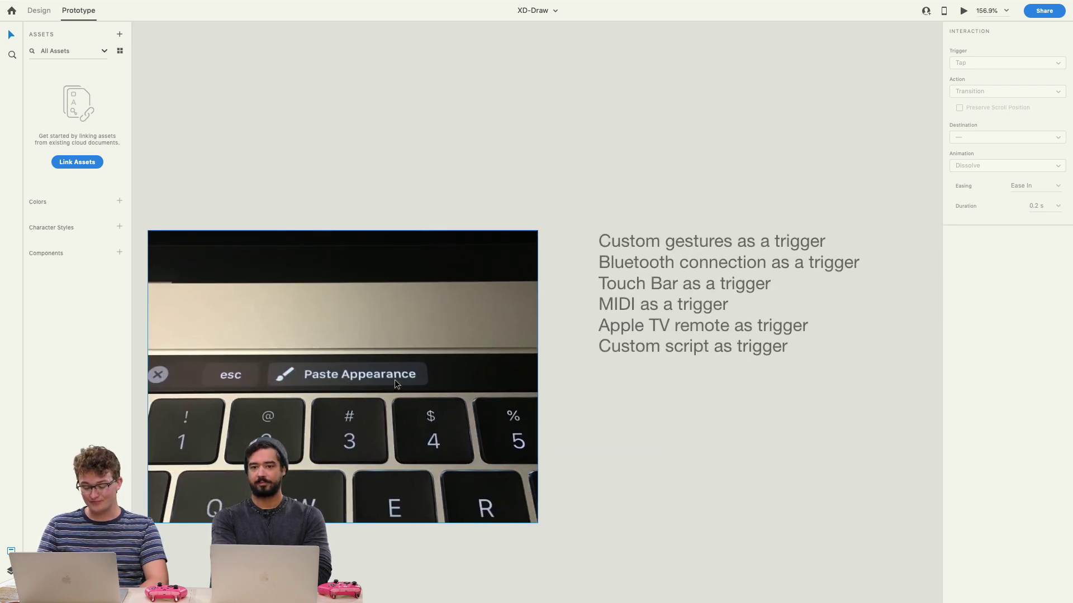
Step: Examine the trigger ideas up close and the Paste Appearance button in the Touch Bar photo
{"action": "scroll", "coordinate": [678, 206], "scroll_direction": "up", "scroll_amount": 5}
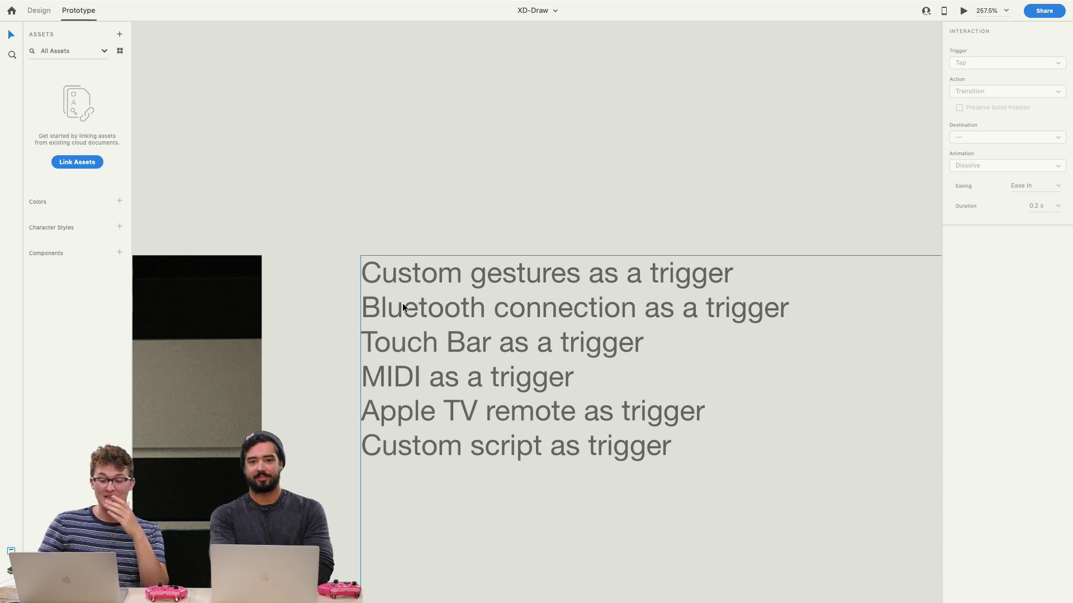
{"action": "scroll", "coordinate": [431, 340], "scroll_direction": "left", "scroll_amount": 3}
{"action": "scroll", "coordinate": [430, 339], "scroll_direction": "left", "scroll_amount": 10}
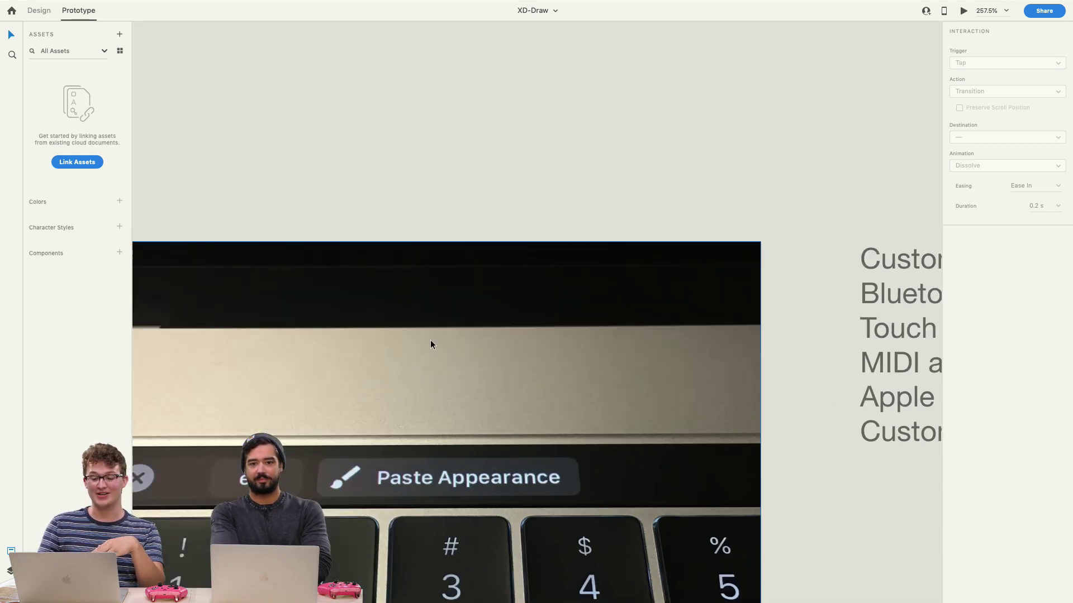
{"action": "scroll", "coordinate": [430, 340], "scroll_direction": "down", "scroll_amount": 4}
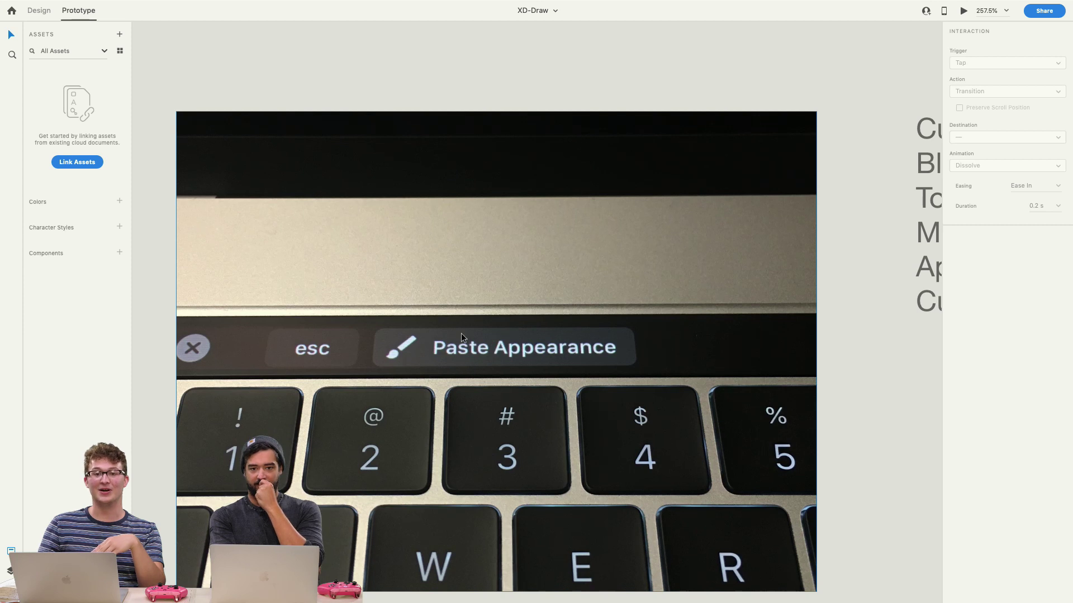
{"action": "scroll", "coordinate": [461, 334], "scroll_direction": "down", "scroll_amount": 1}
{"action": "scroll", "coordinate": [461, 334], "scroll_direction": "right", "scroll_amount": 1}
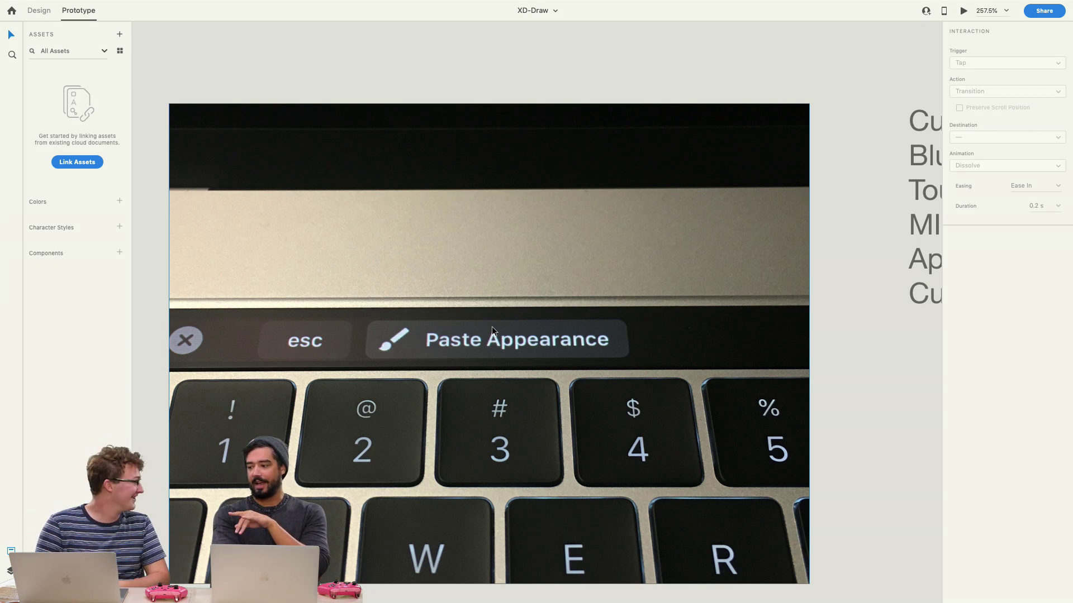
Step: Switch to BetterTouchTool, show XD's Touch Bar triggers, and examine the Paste Appearance button's shortcut and XD's app-specific settings
{"action": "key", "text": "ctrl+Left"}
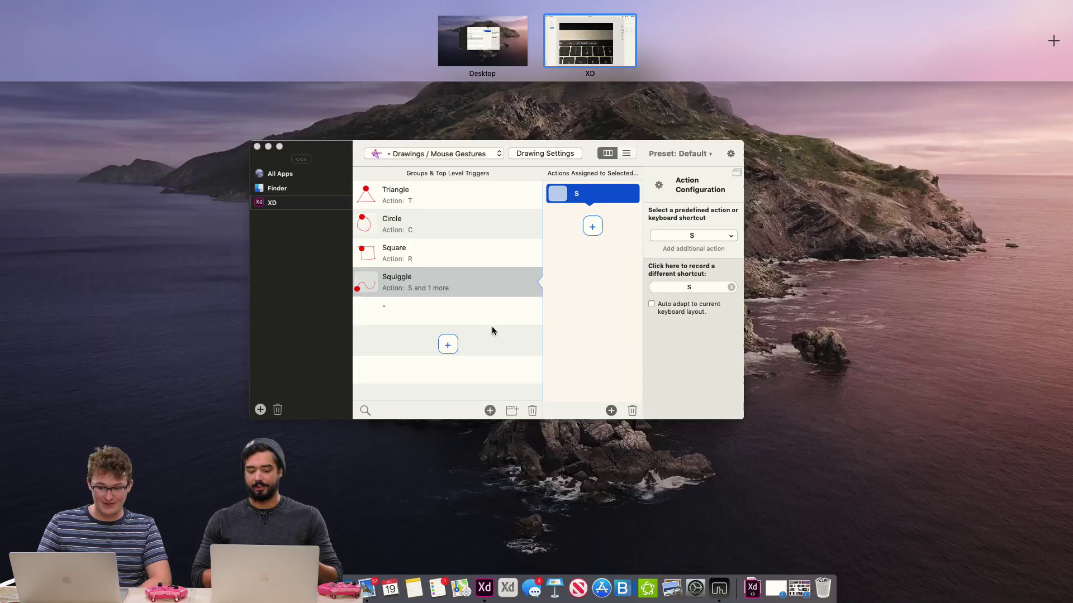
{"action": "left_click", "coordinate": [428, 155]}
{"action": "scroll", "coordinate": [428, 161], "scroll_direction": "up", "scroll_amount": 2}
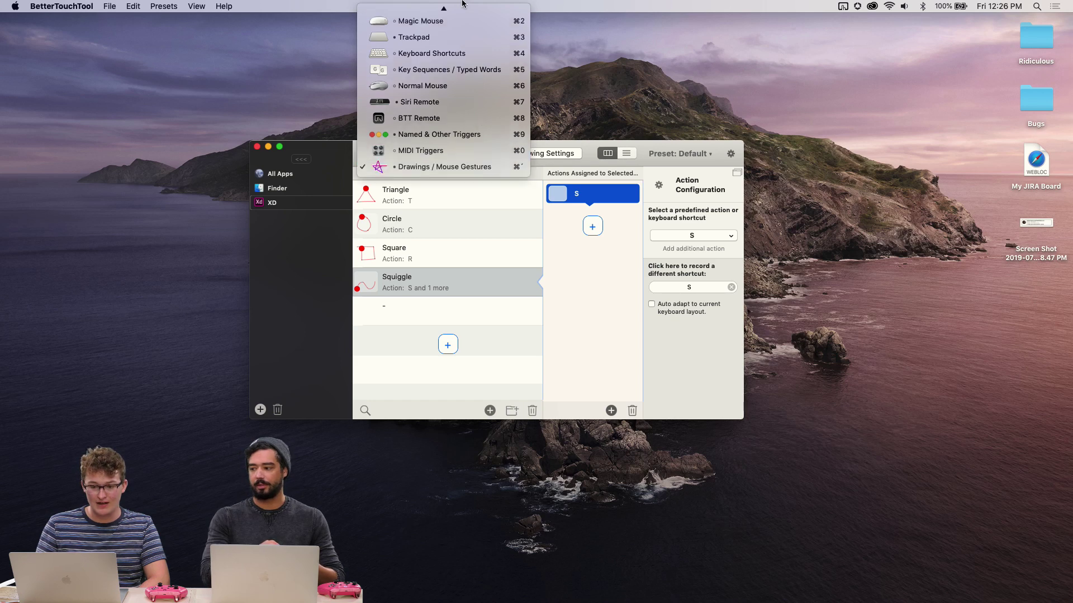
{"action": "left_click", "coordinate": [458, 17]}
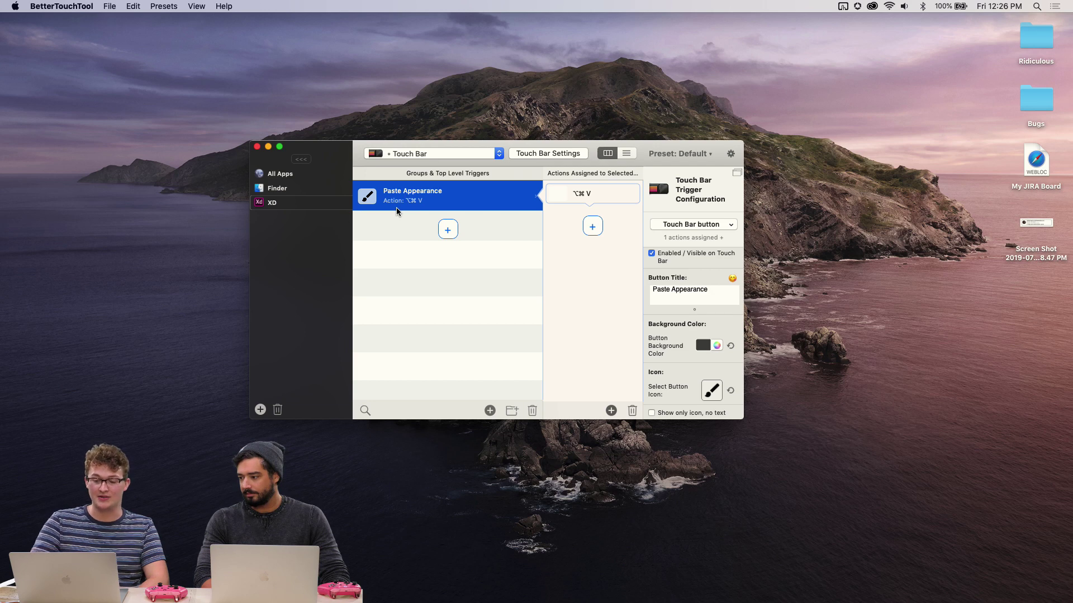
{"action": "scroll", "coordinate": [693, 347], "scroll_direction": "down", "scroll_amount": 5}
{"action": "scroll", "coordinate": [693, 363], "scroll_direction": "up", "scroll_amount": 5}
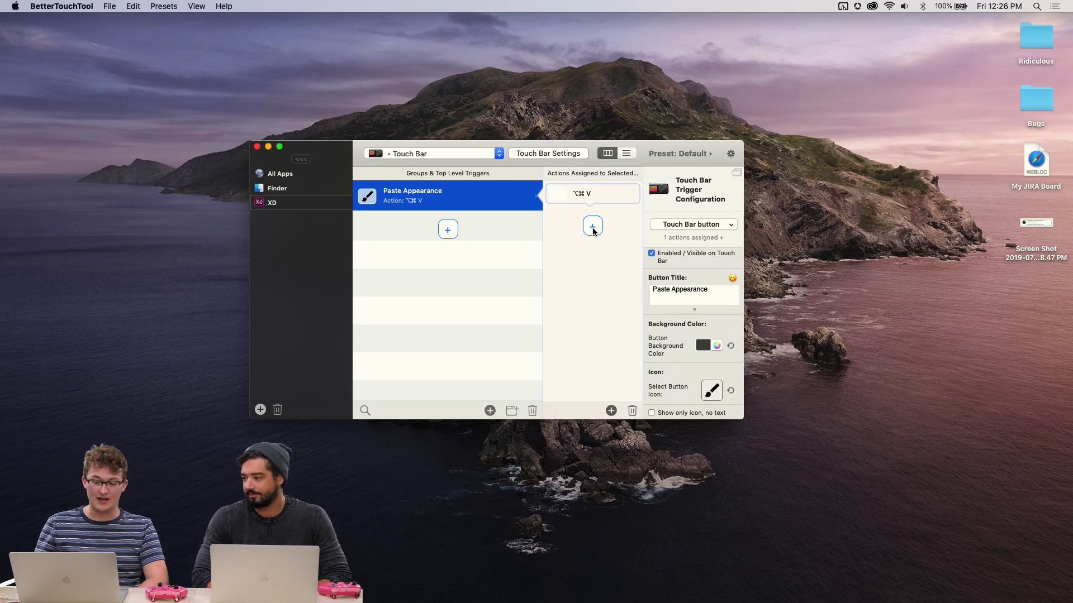
{"action": "key", "text": "ctrl+Right"}
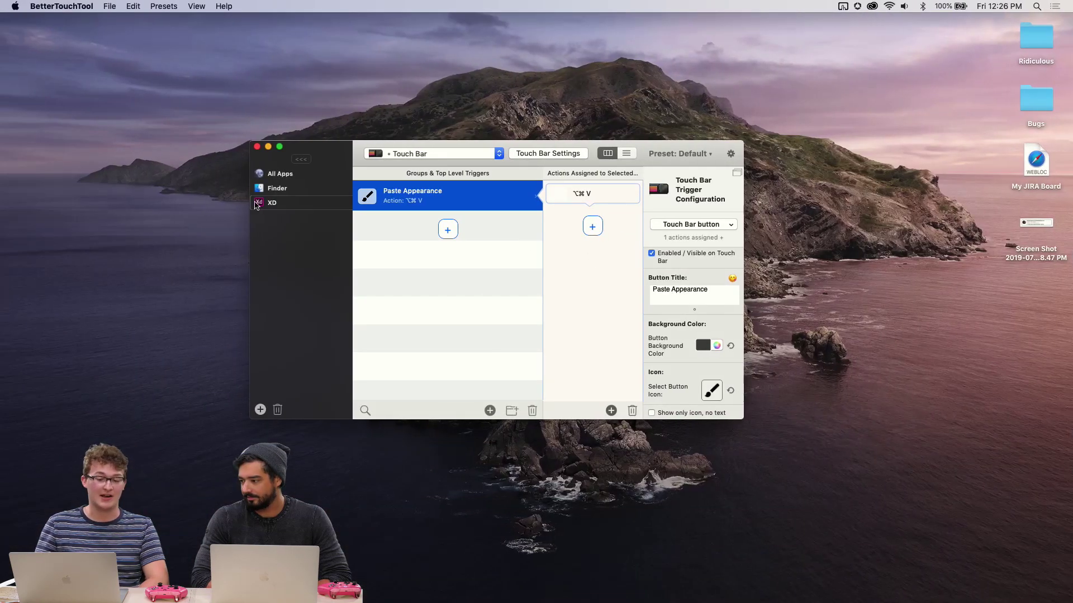
{"action": "left_click", "coordinate": [267, 203]}
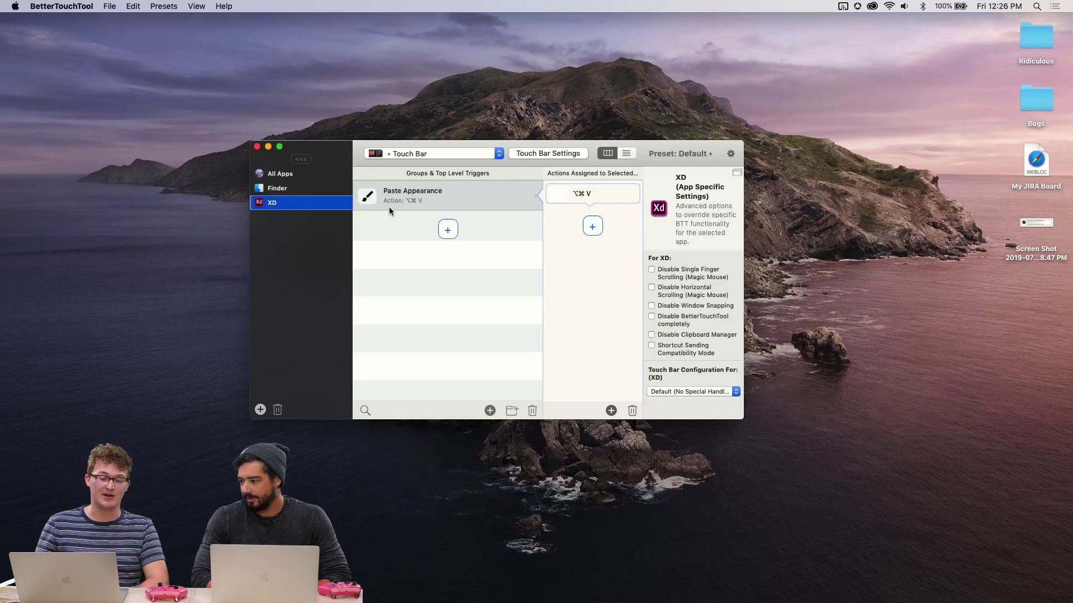
Step: Switch to XD's Design mode and draw two ellipses, about 314 × 170 and 241 × 180, below the Touch Bar photo and trigger list
{"action": "key", "text": "ctrl+Right"}
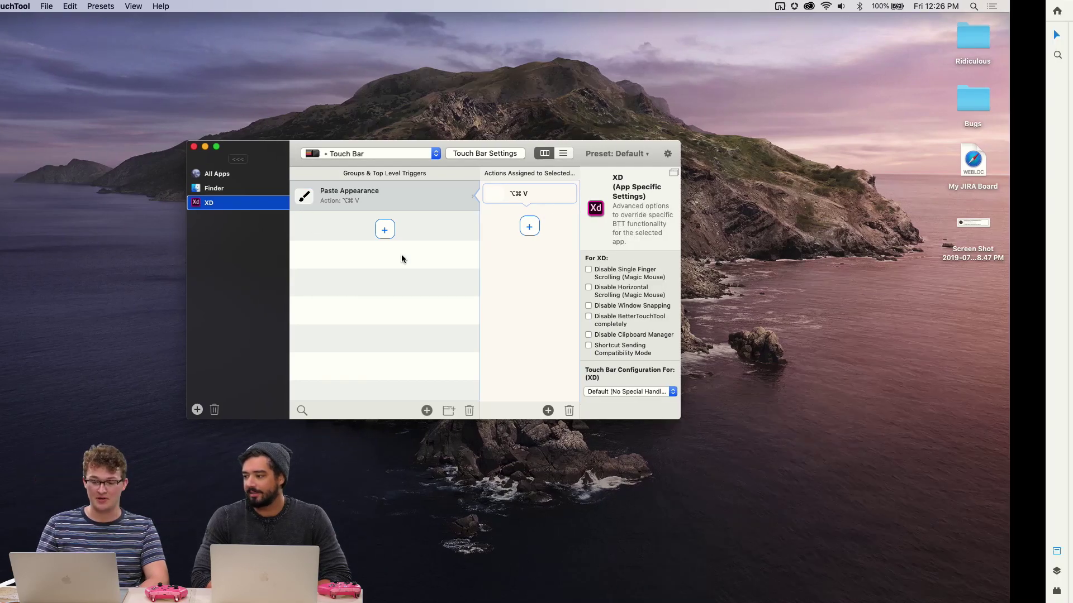
{"action": "scroll", "coordinate": [451, 330], "scroll_direction": "down", "scroll_amount": 5}
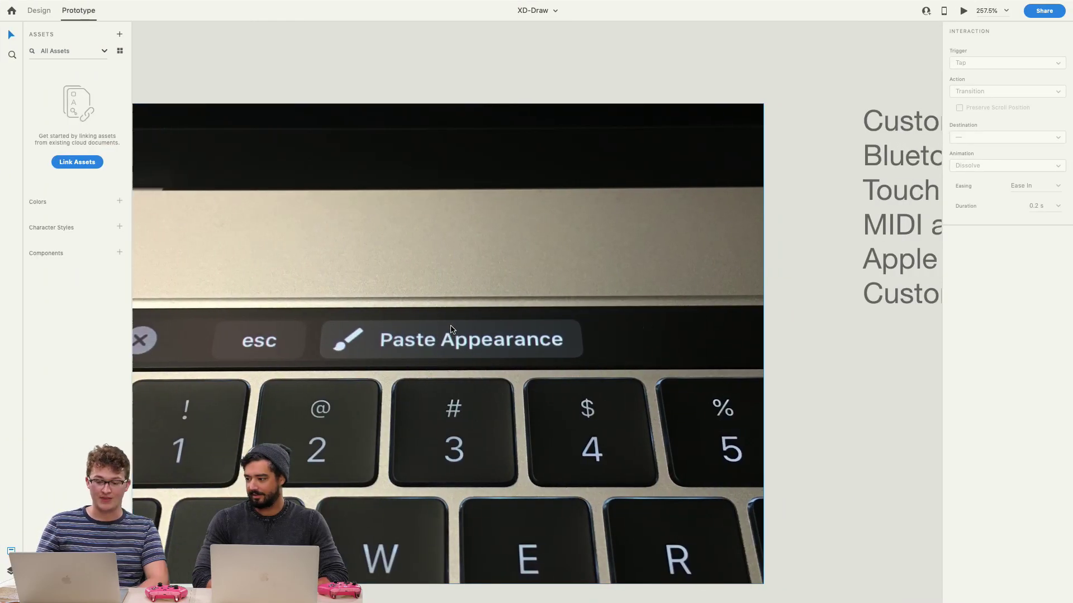
{"action": "left_click", "coordinate": [39, 10]}
{"action": "left_click", "coordinate": [11, 76]}
{"action": "left_click_drag", "start_coordinate": [298, 451], "coordinate": [525, 574]}
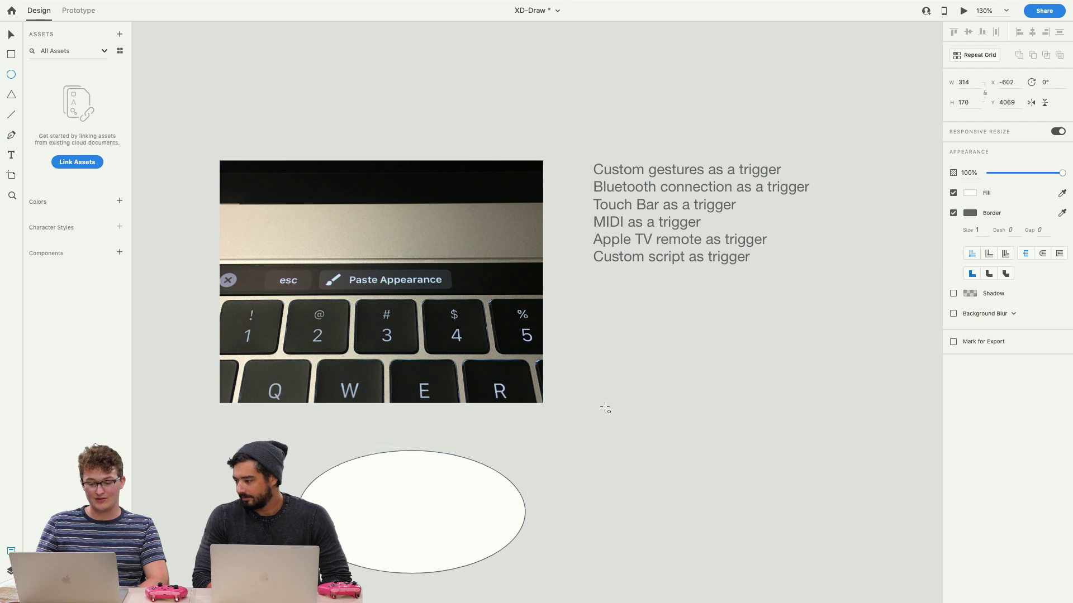
{"action": "left_click_drag", "start_coordinate": [604, 407], "coordinate": [779, 538]}
Step: Fill the wider ellipse below the Touch Bar photo with dark red #840000
{"action": "key", "text": "v"}
{"action": "left_click", "coordinate": [440, 493]}
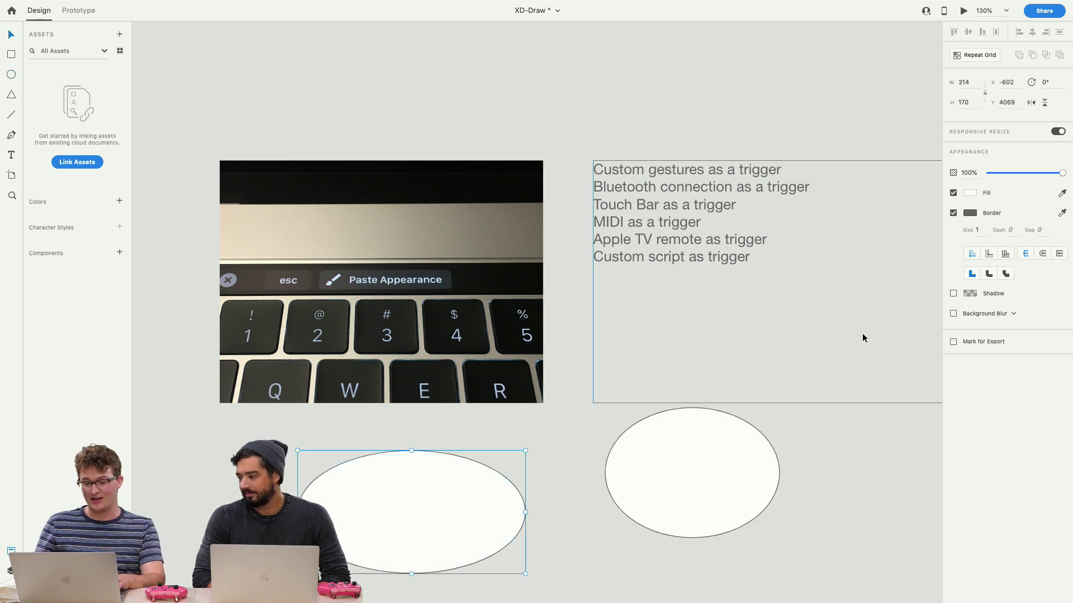
{"action": "left_click", "coordinate": [971, 194]}
{"action": "left_click", "coordinate": [922, 179]}
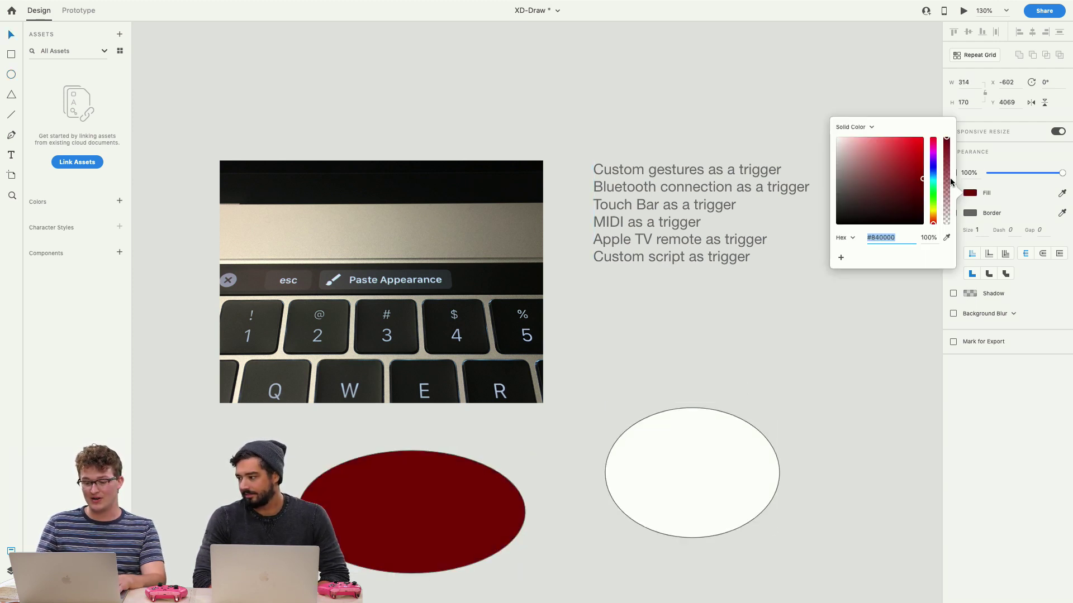
{"action": "type", "text": "v"}
{"action": "left_click", "coordinate": [563, 399]}
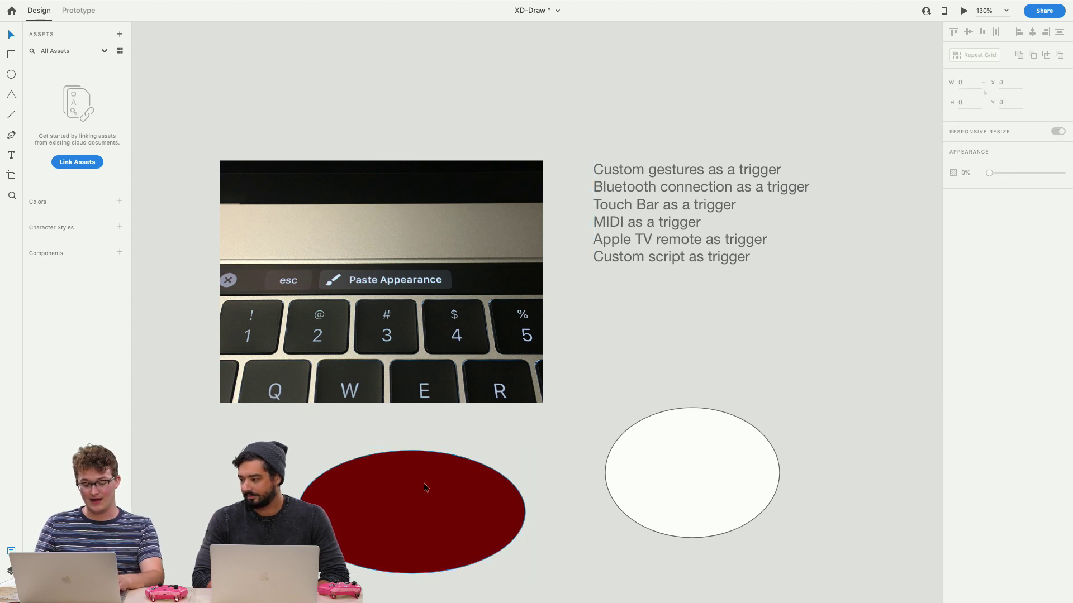
Step: Copy the dark red ellipse and paste its appearance onto the white ellipse
{"action": "left_click", "coordinate": [412, 494]}
{"action": "left_click", "coordinate": [661, 497]}
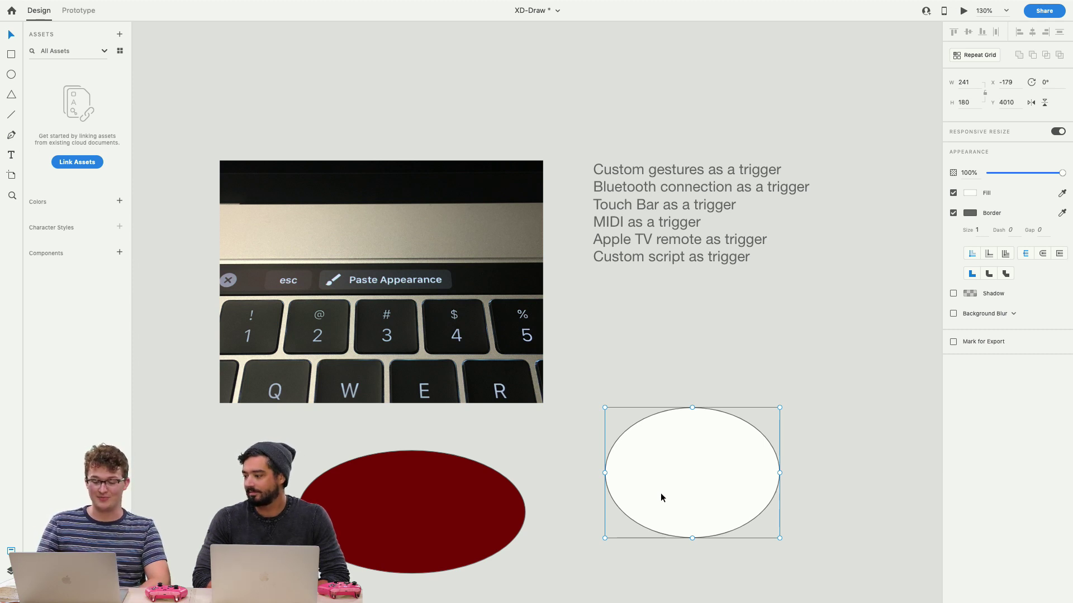
{"action": "key", "text": "super+alt+v"}
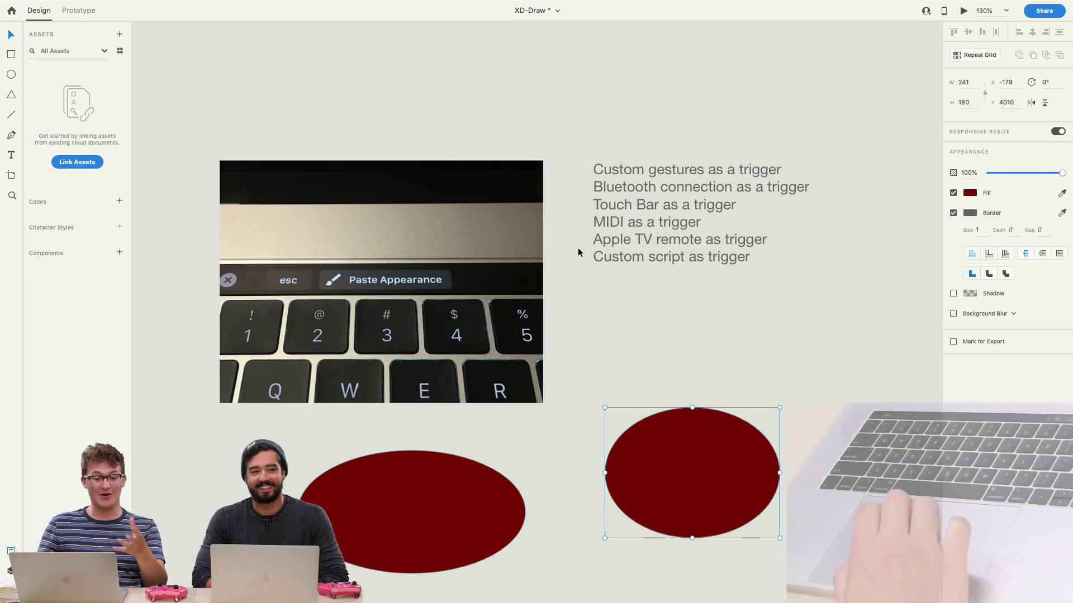
Step: Copy the Touch Bar photo from the canvas and create a new image from the clipboard in Preview
{"action": "scroll", "coordinate": [579, 252], "scroll_direction": "right", "scroll_amount": 1}
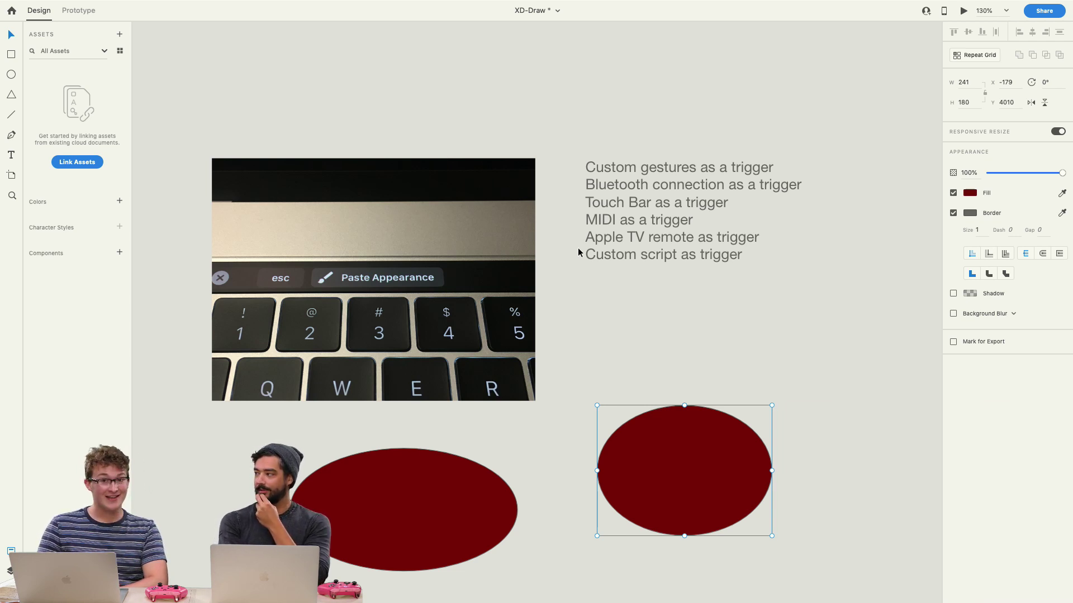
{"action": "left_click", "coordinate": [360, 256]}
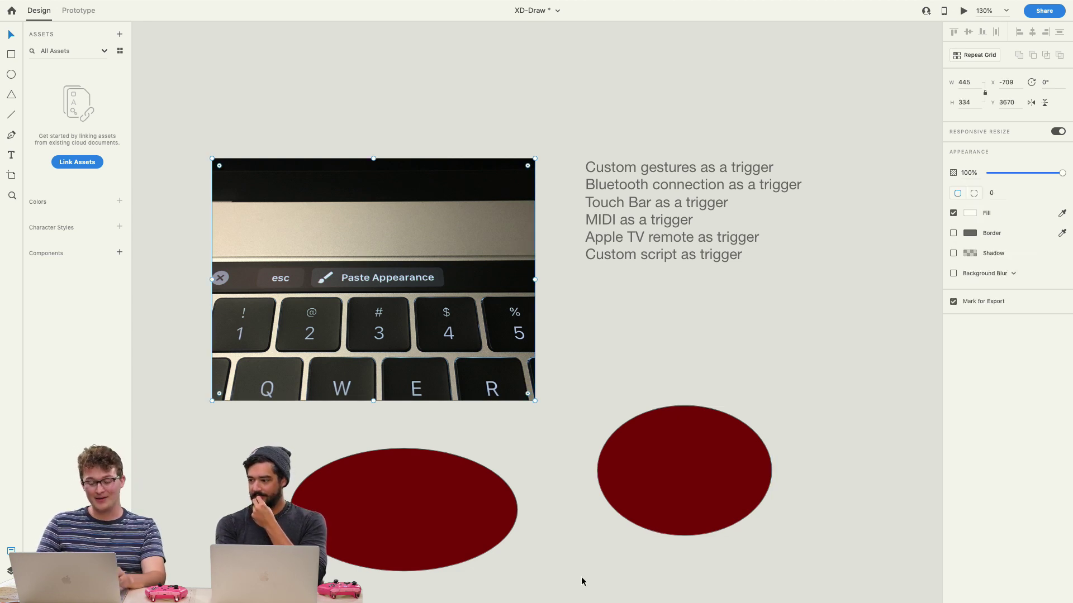
{"action": "mouse_move", "coordinate": [651, 600]}
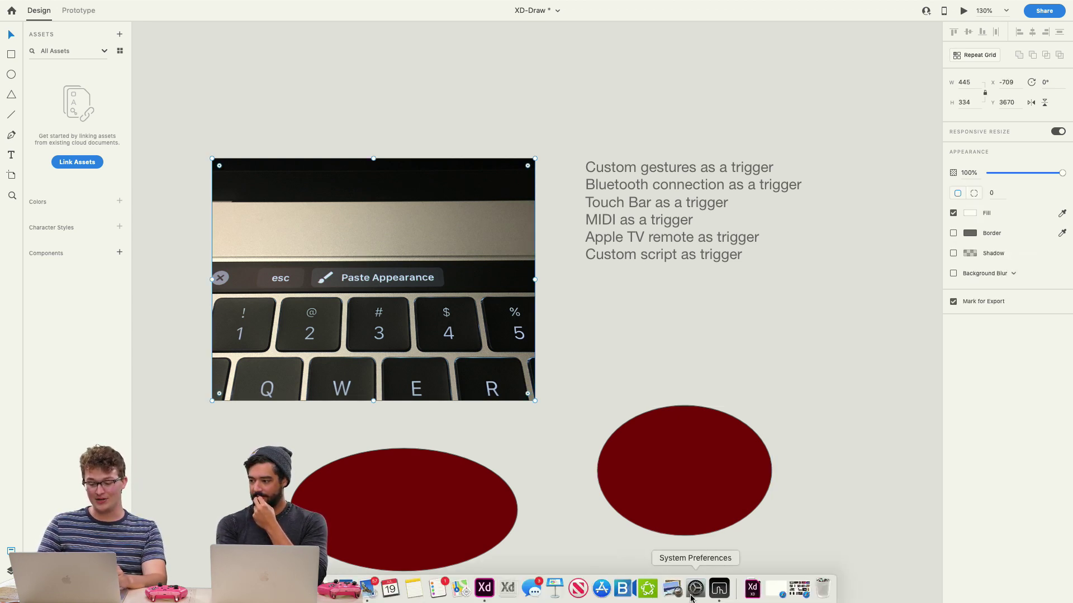
{"action": "left_click", "coordinate": [673, 587]}
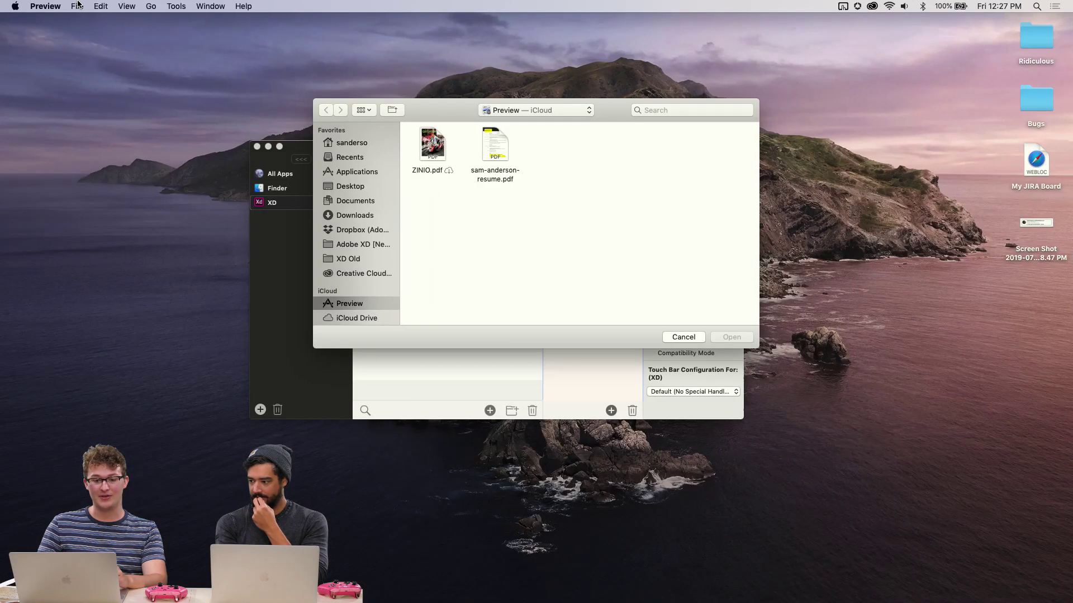
{"action": "left_click", "coordinate": [78, 4]}
{"action": "left_click", "coordinate": [83, 18]}
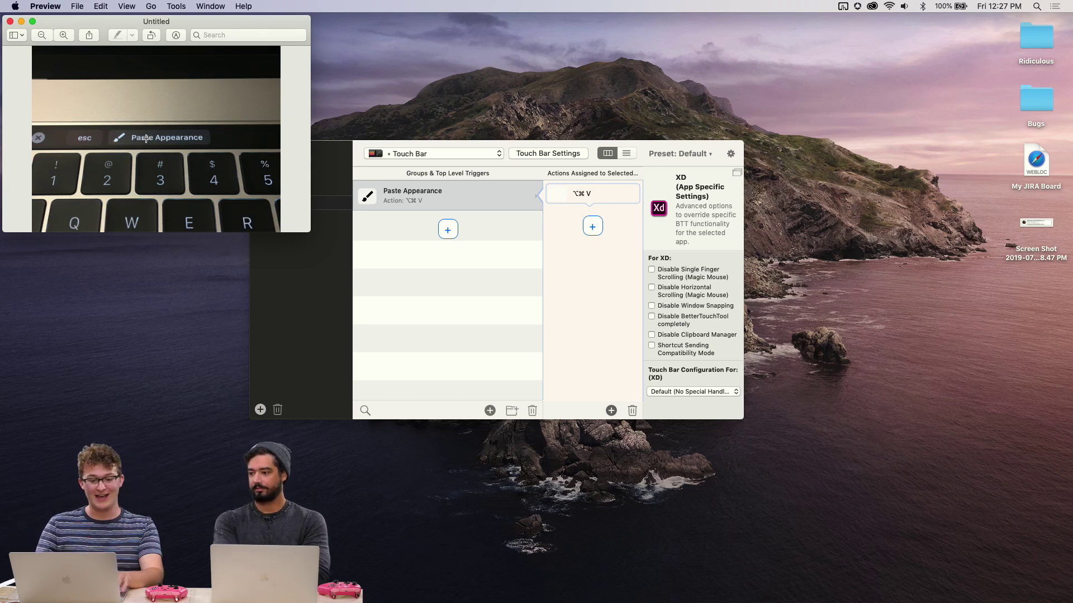
Step: Copy the whole image in Preview, try pasting it onto the XD canvas, and undo the paste
{"action": "key", "text": "super+a"}
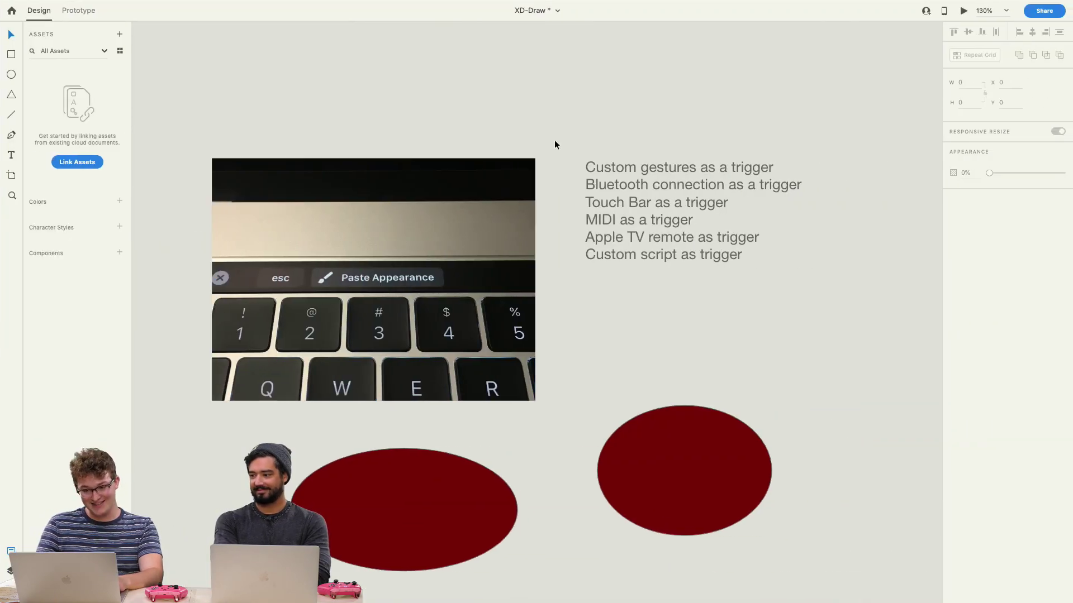
{"action": "key", "text": "super+v"}
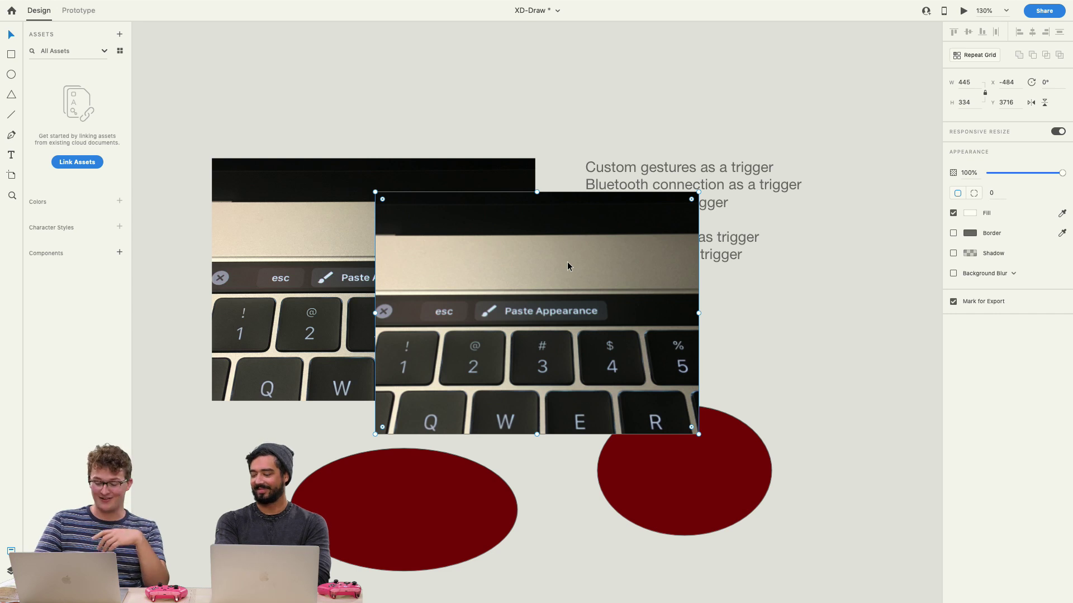
{"action": "key", "text": "super+z"}
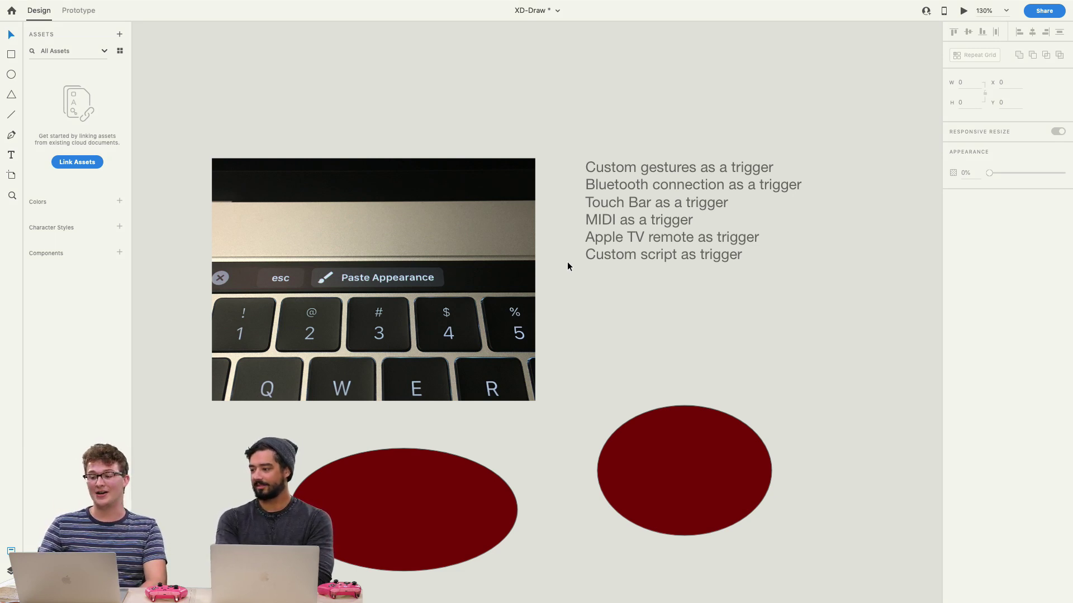
Step: Delete both dark red ellipses below the Touch Bar photo and the trigger list
{"action": "mouse_move", "coordinate": [659, 4]}
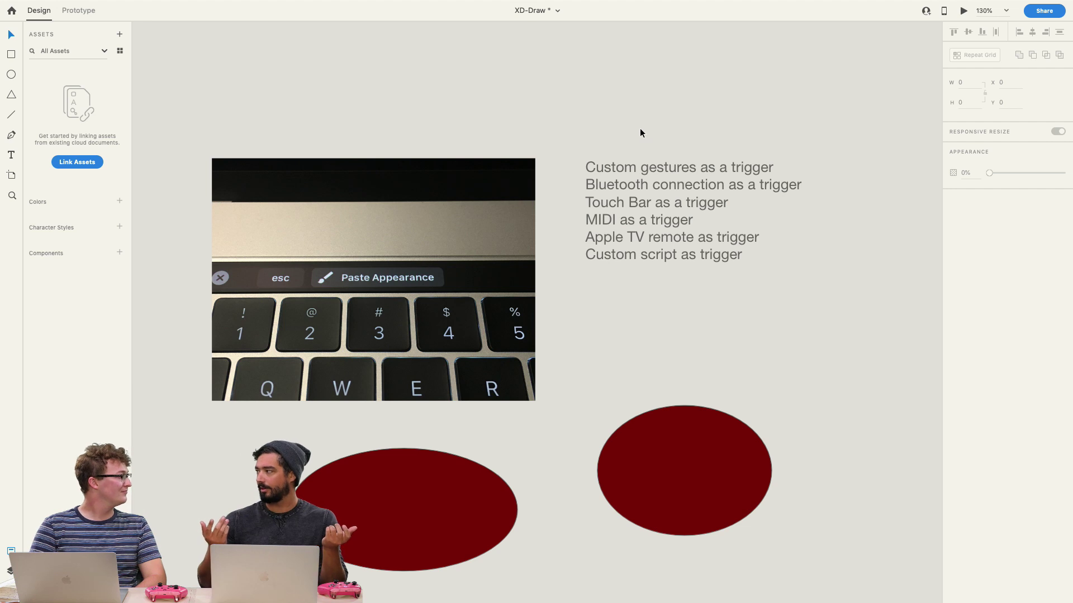
{"action": "left_click", "coordinate": [661, 427]}
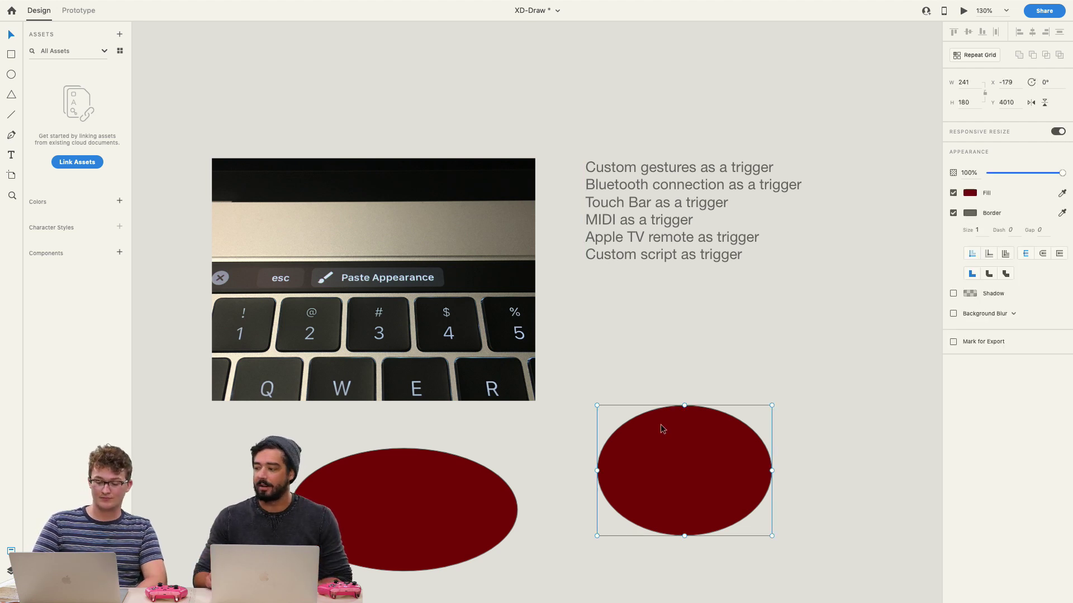
{"action": "key", "text": "Delete"}
{"action": "left_click", "coordinate": [418, 479]}
{"action": "scroll", "coordinate": [418, 478], "scroll_direction": "up", "scroll_amount": 2}
{"action": "scroll", "coordinate": [418, 478], "scroll_direction": "right", "scroll_amount": 1}
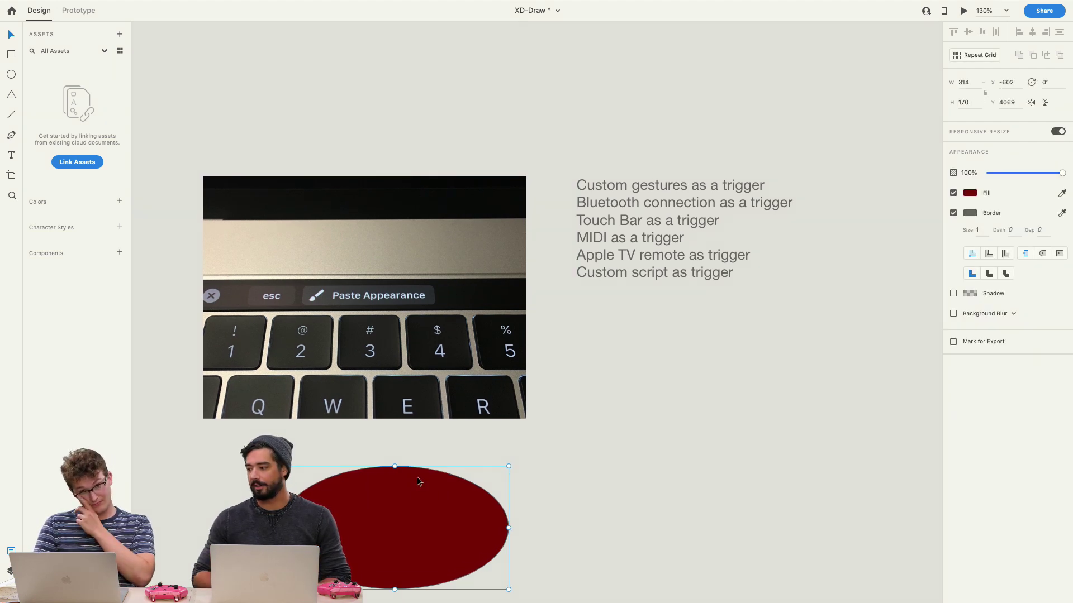
{"action": "key", "text": "Delete"}
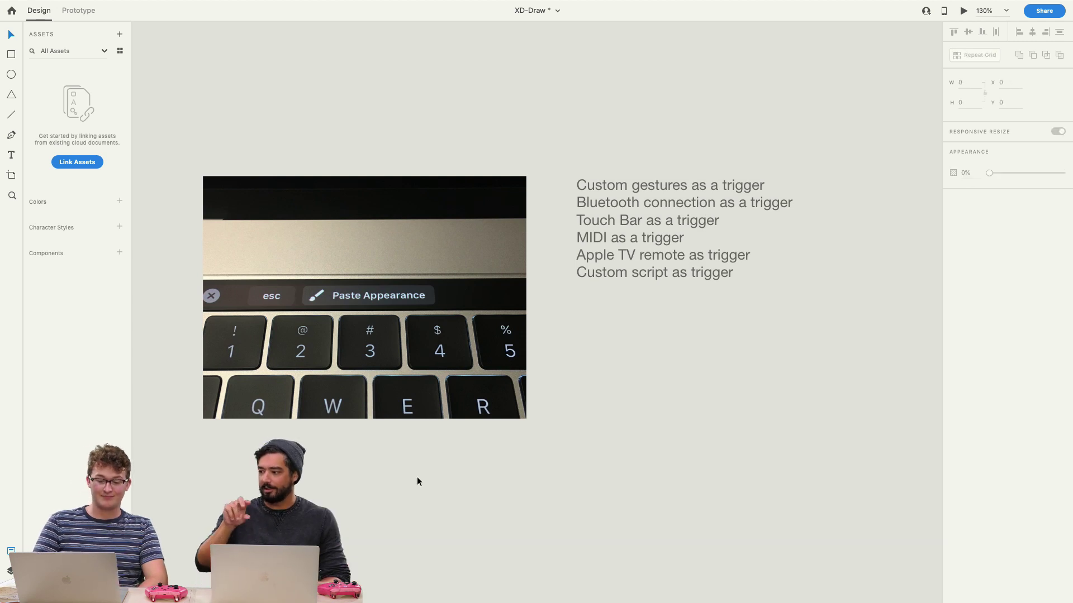
{"action": "scroll", "coordinate": [457, 482], "scroll_direction": "up", "scroll_amount": 2}
{"action": "scroll", "coordinate": [457, 482], "scroll_direction": "right", "scroll_amount": 1}
{"action": "scroll", "coordinate": [457, 477], "scroll_direction": "up", "scroll_amount": 3}
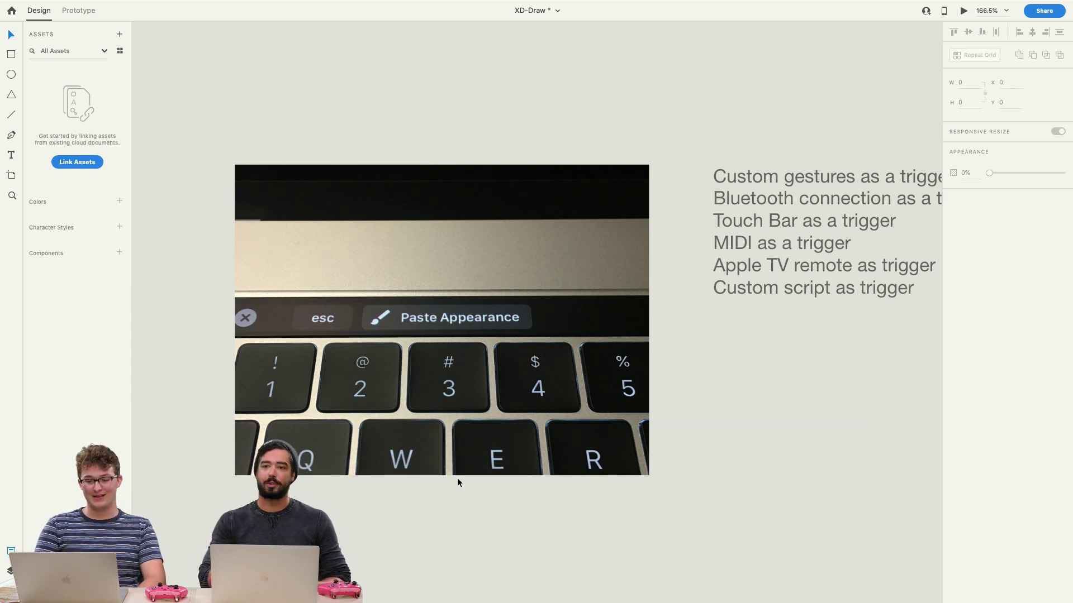
Step: Switch to BetterTouchTool, examine the Siri Remote triggers and their configuration options, and return to XD
{"action": "key", "text": "ctrl+Left"}
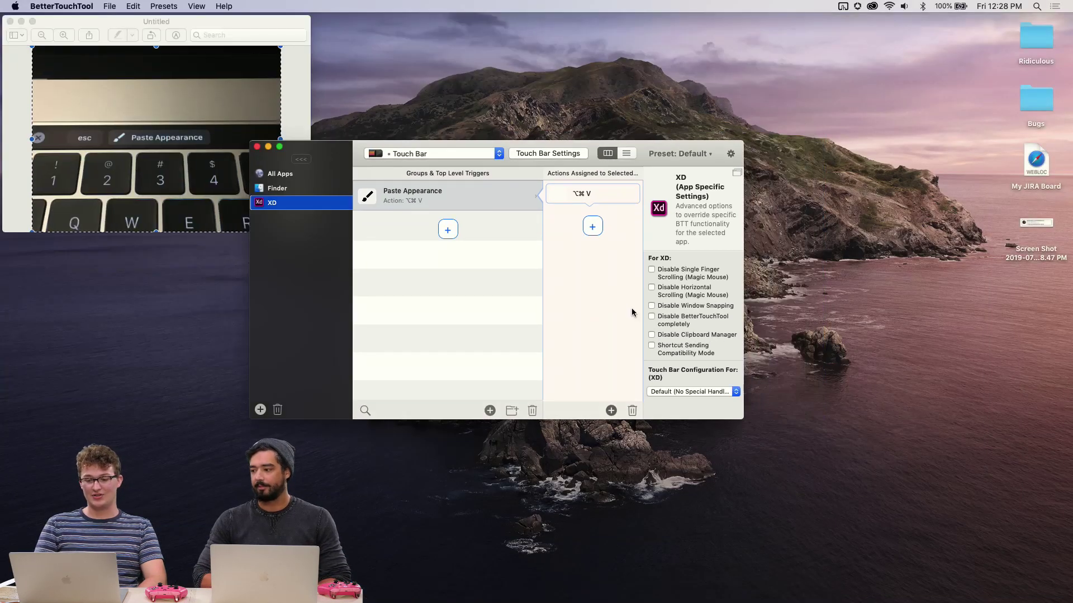
{"action": "left_click", "coordinate": [398, 158]}
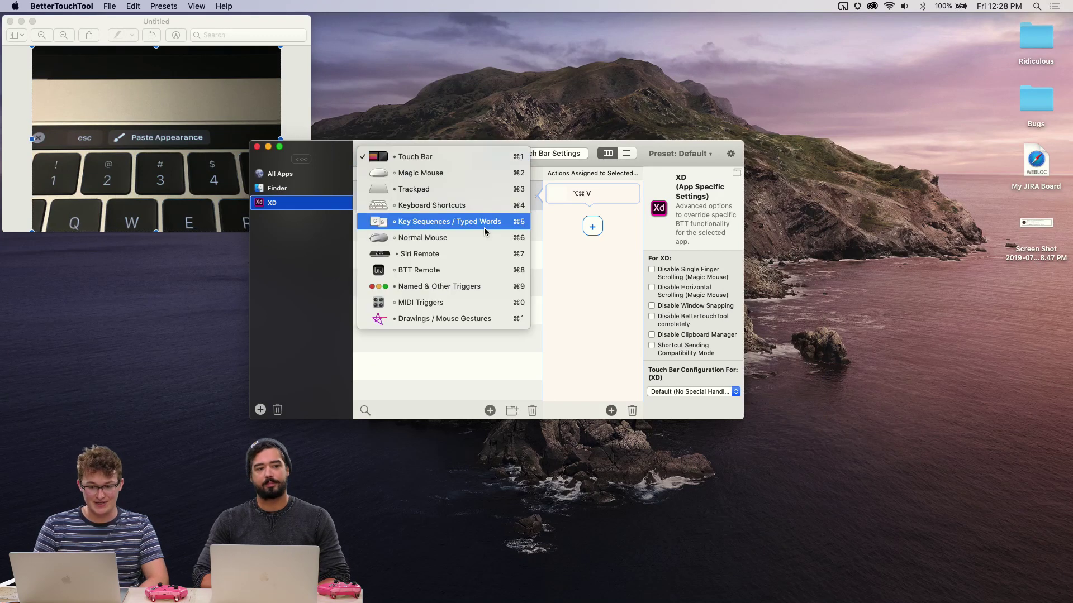
{"action": "left_click", "coordinate": [458, 254]}
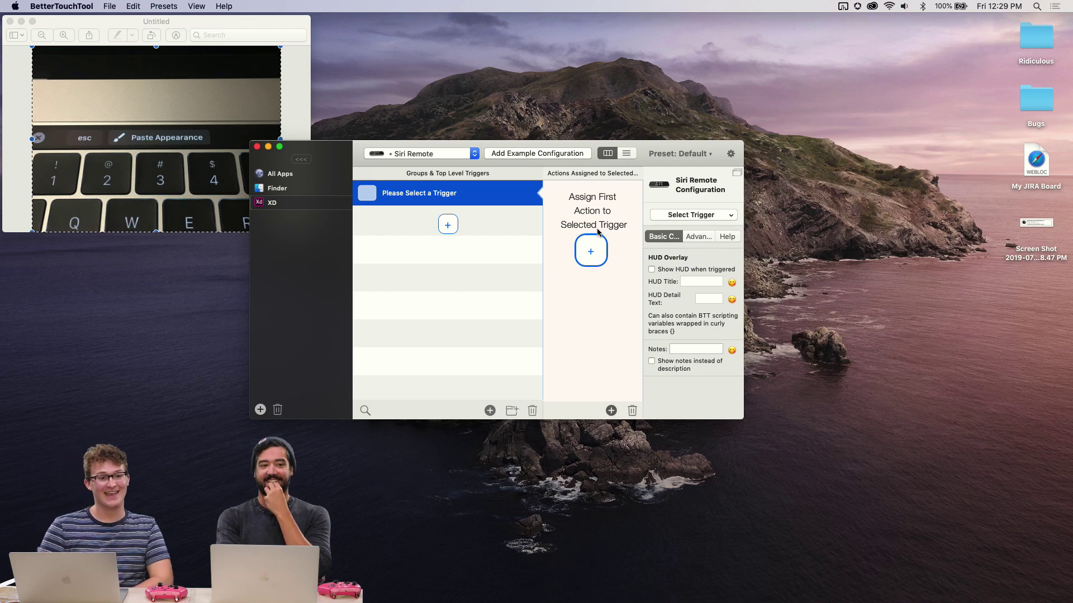
{"action": "key", "text": "ctrl+Right"}
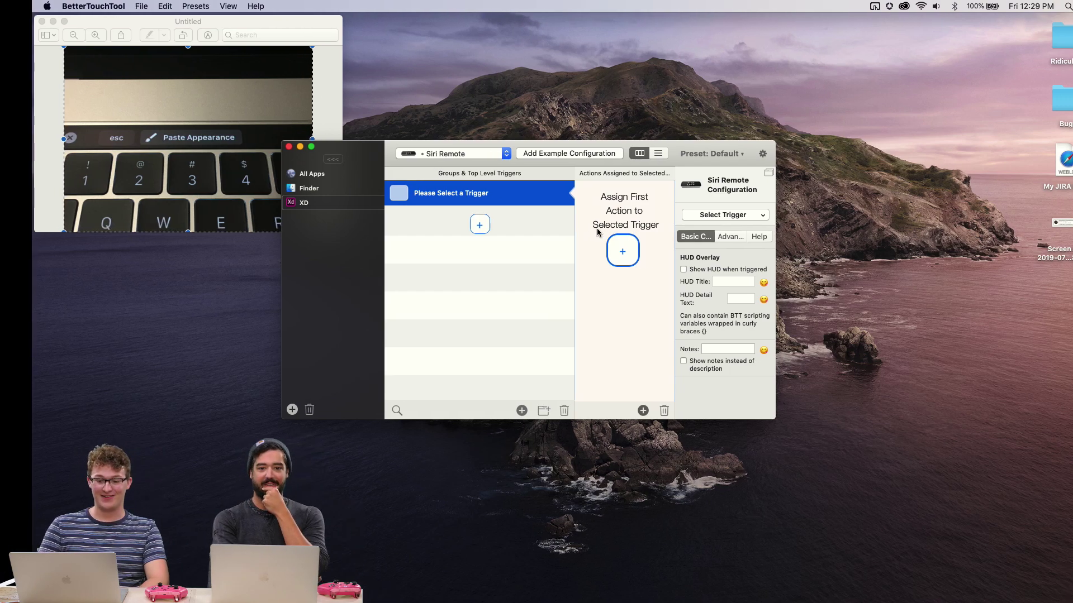